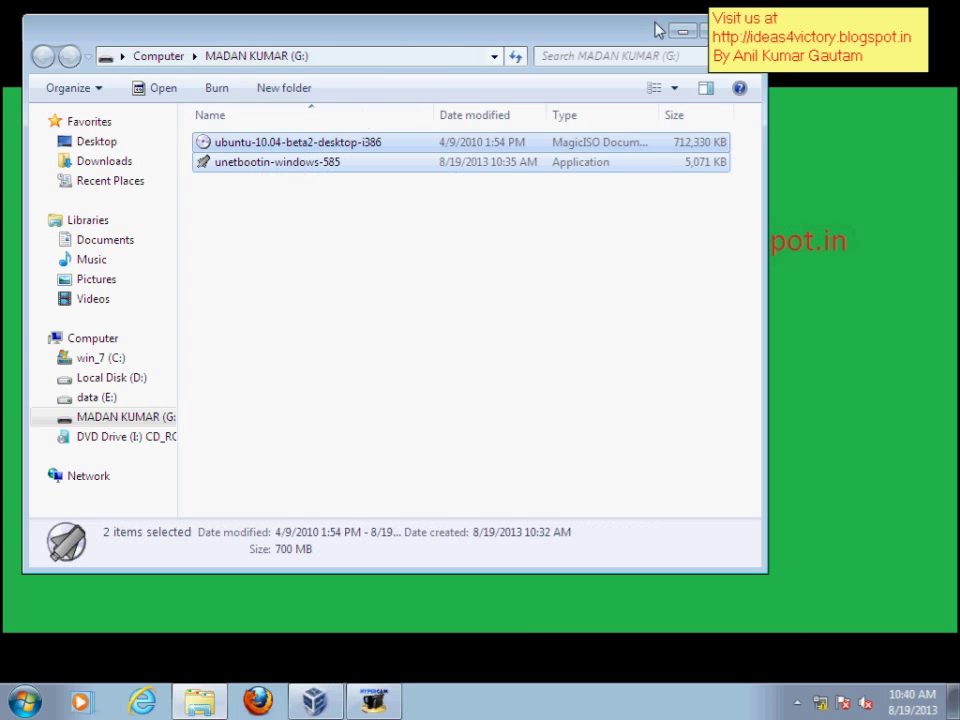
- Minimize the G: drive window holding the copied Ubuntu ISO and UNetbootin
{"action": "left_click", "coordinate": [680, 33]}
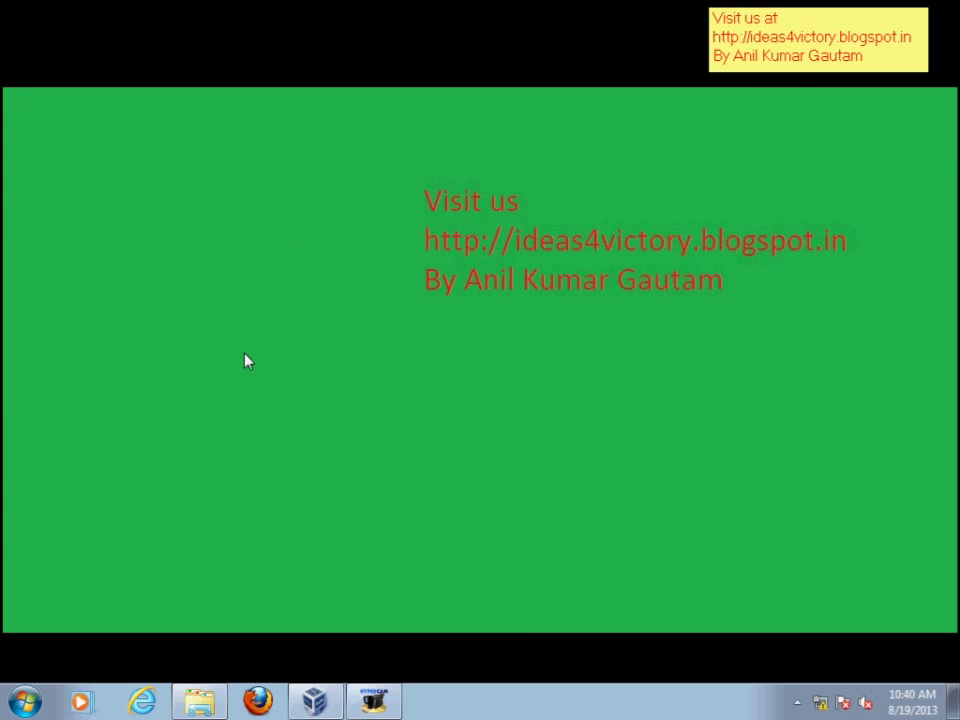
- Paste the Ubuntu ISO and UNetbootin into data (E:), starting the 700 MB copy
{"action": "key", "text": "super+e"}
{"action": "double_click", "coordinate": [360, 253]}
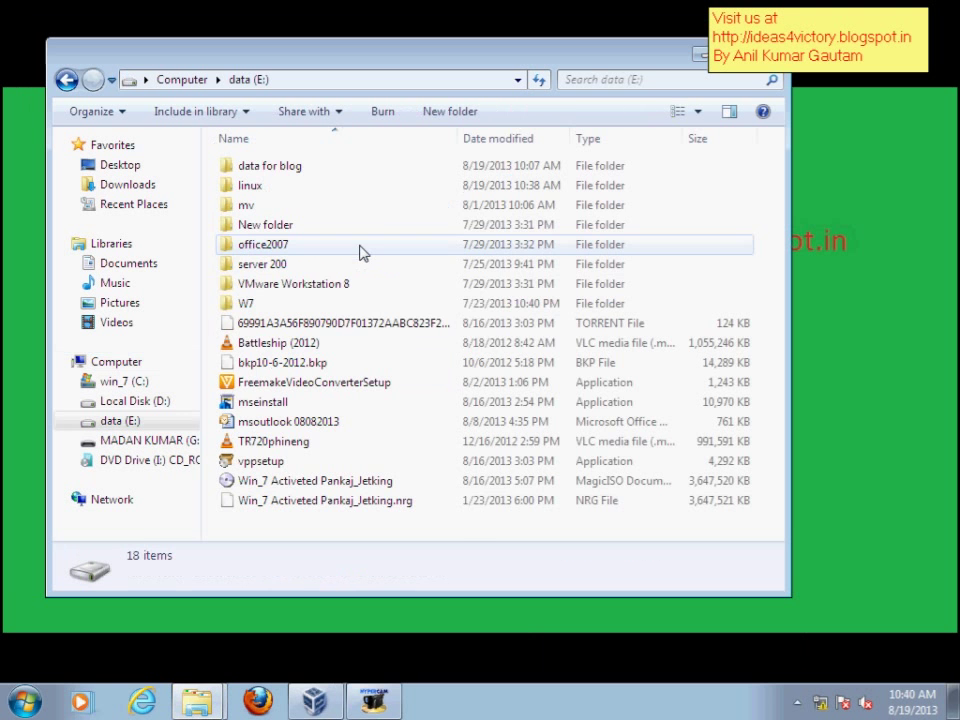
{"action": "right_click", "coordinate": [730, 205]}
{"action": "left_click", "coordinate": [754, 325]}
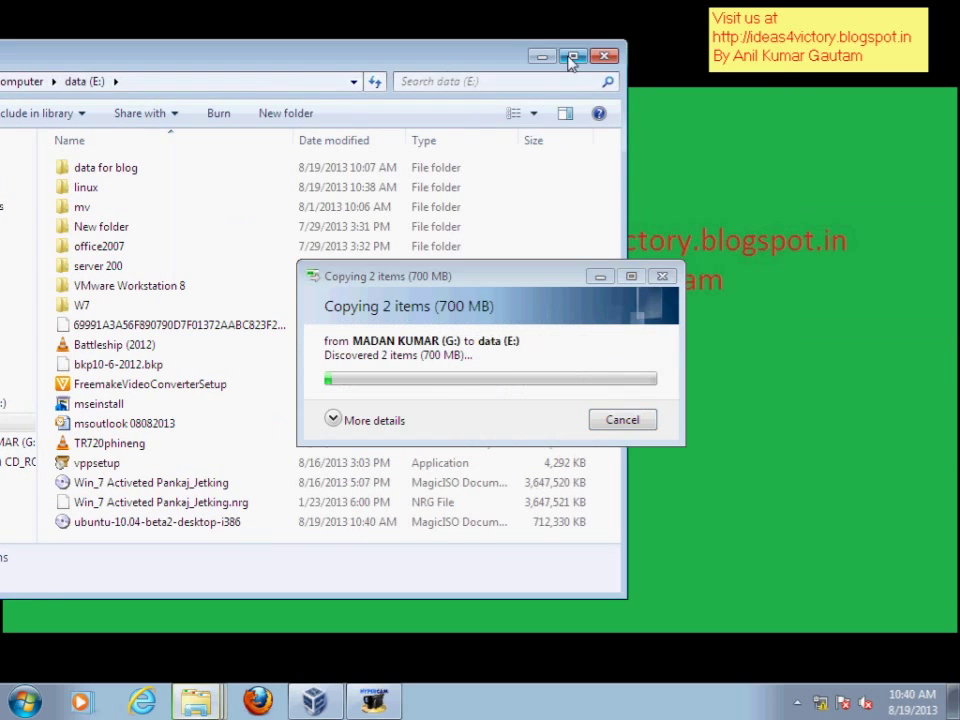
{"action": "left_click", "coordinate": [568, 58]}
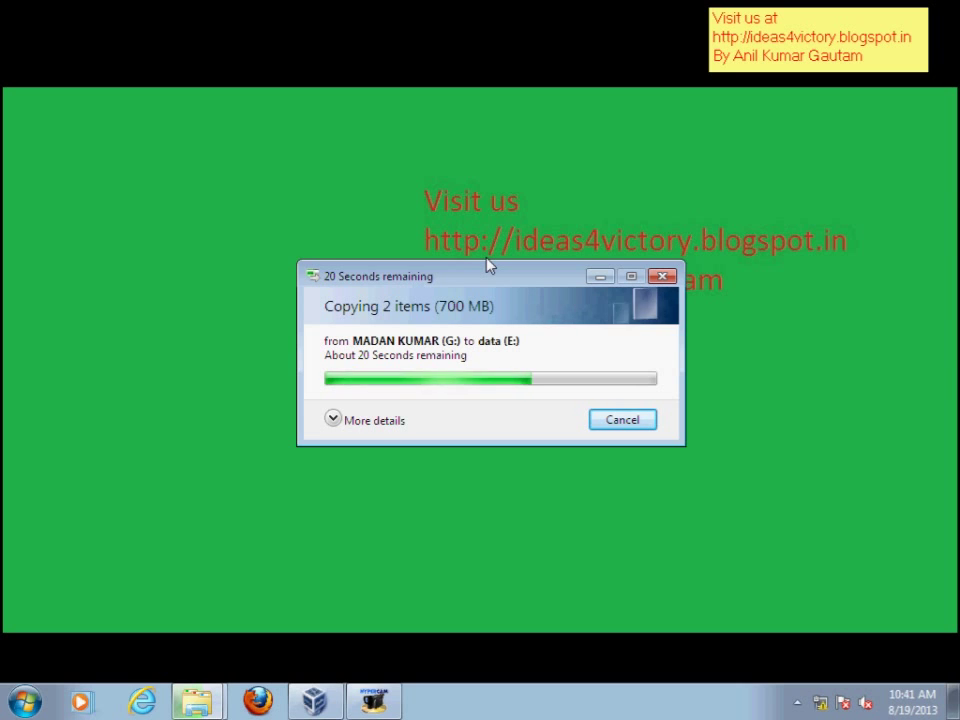
{"action": "mouse_move", "coordinate": [489, 265]}
{"action": "left_mouse_down"}
{"action": "mouse_move", "coordinate": [499, 257]}
{"action": "mouse_move", "coordinate": [487, 255]}
{"action": "left_mouse_up"}
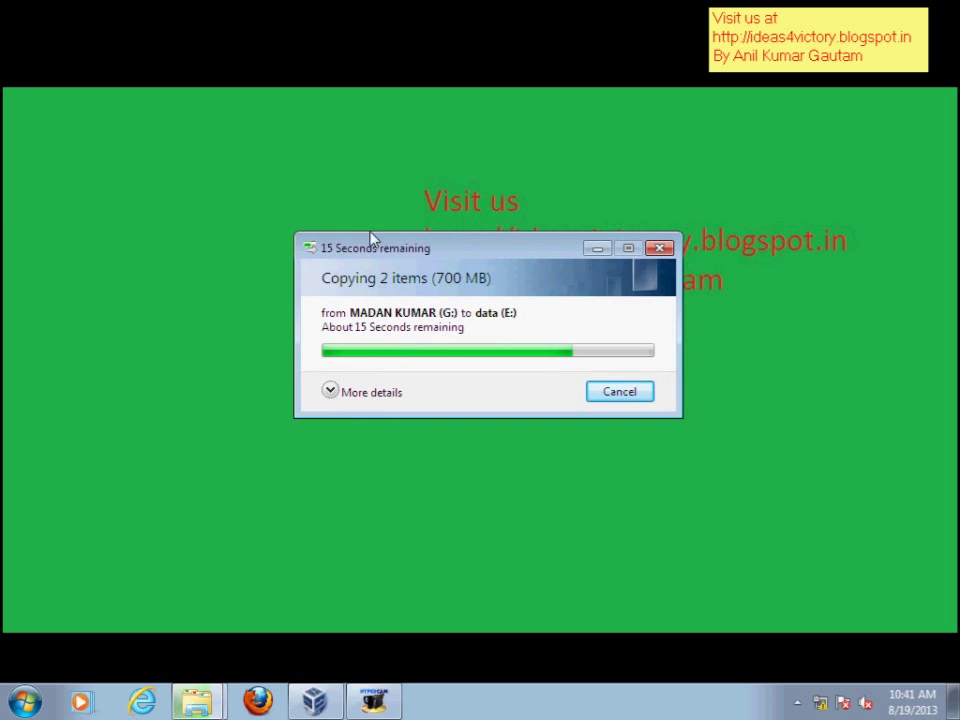
{"action": "left_click", "coordinate": [25, 702]}
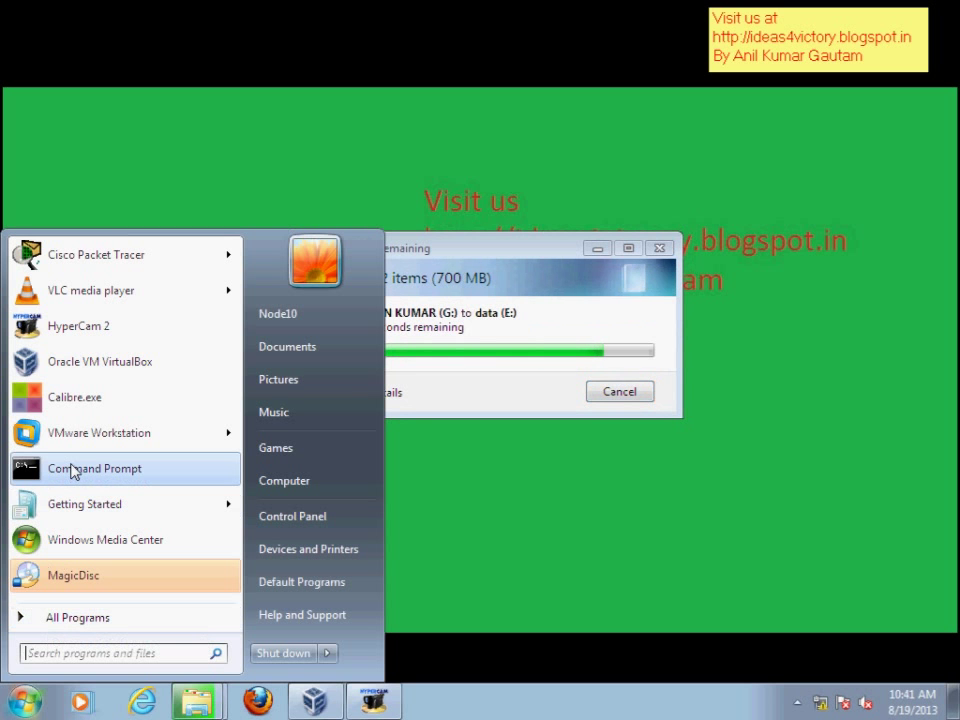
- Launch Command Prompt as administrator and start diskpart
{"action": "right_click", "coordinate": [72, 468]}
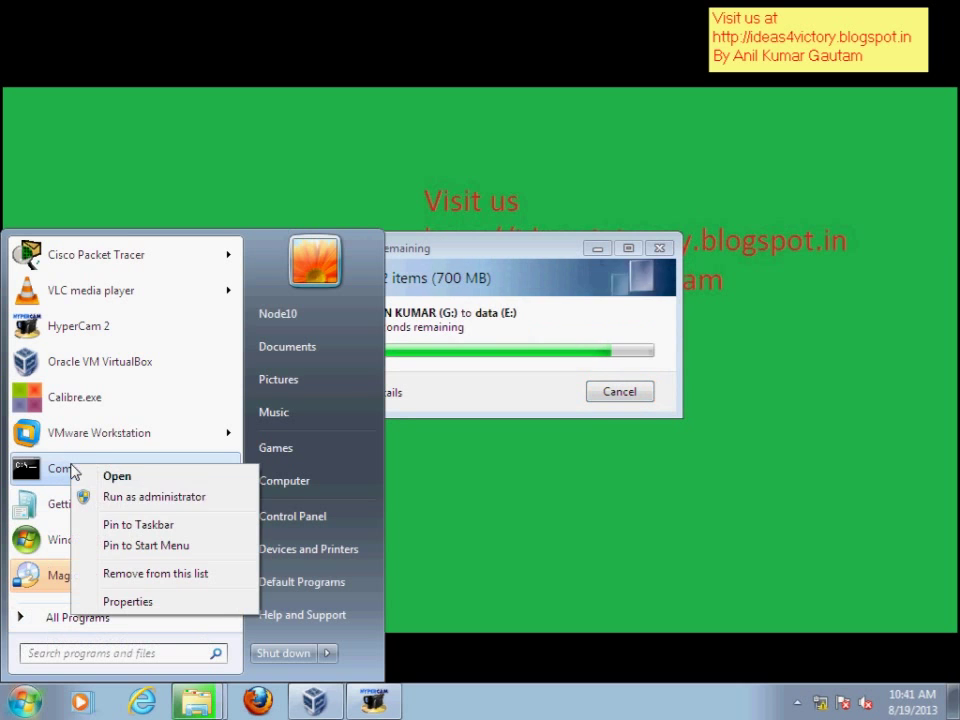
{"action": "left_click", "coordinate": [137, 502]}
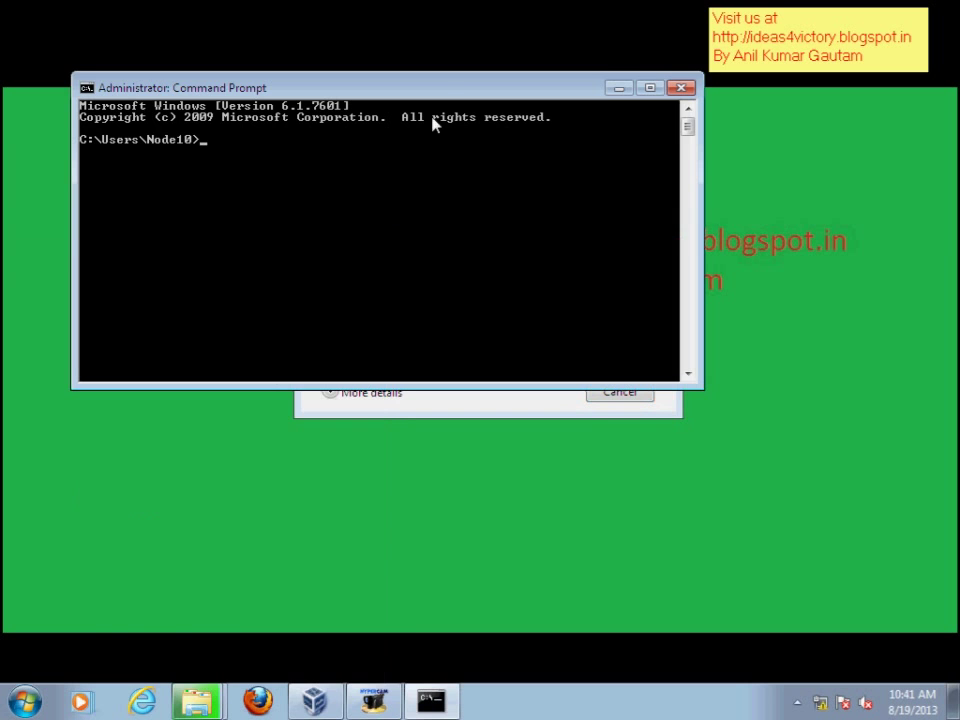
{"action": "left_click_drag", "start_coordinate": [434, 88], "coordinate": [480, 108]}
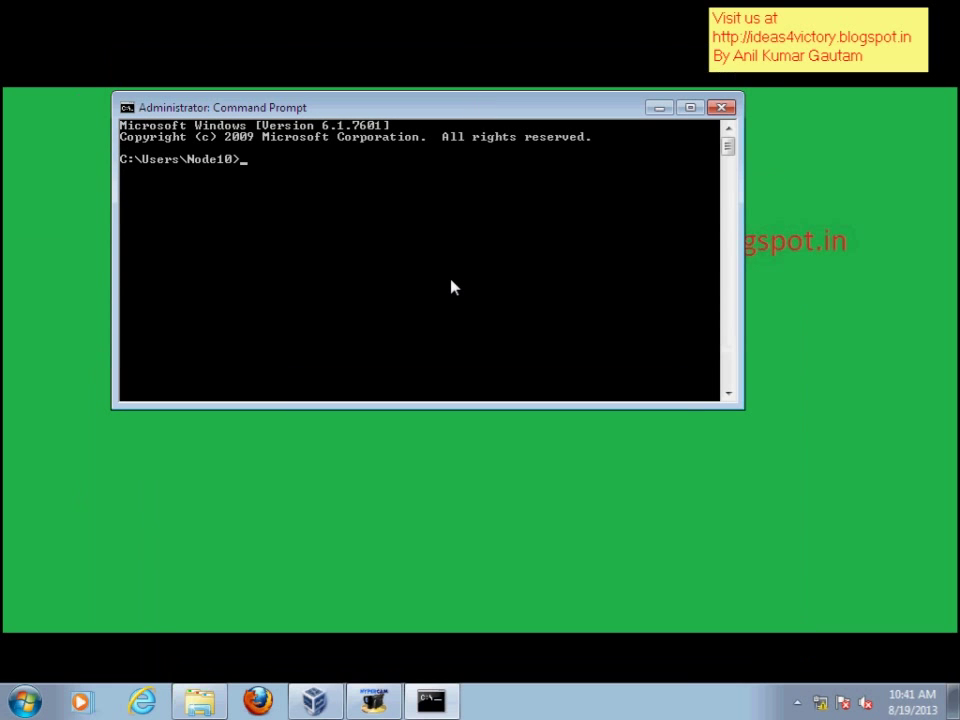
{"action": "type", "text": "diskpart"}
{"action": "key", "text": "Return"}
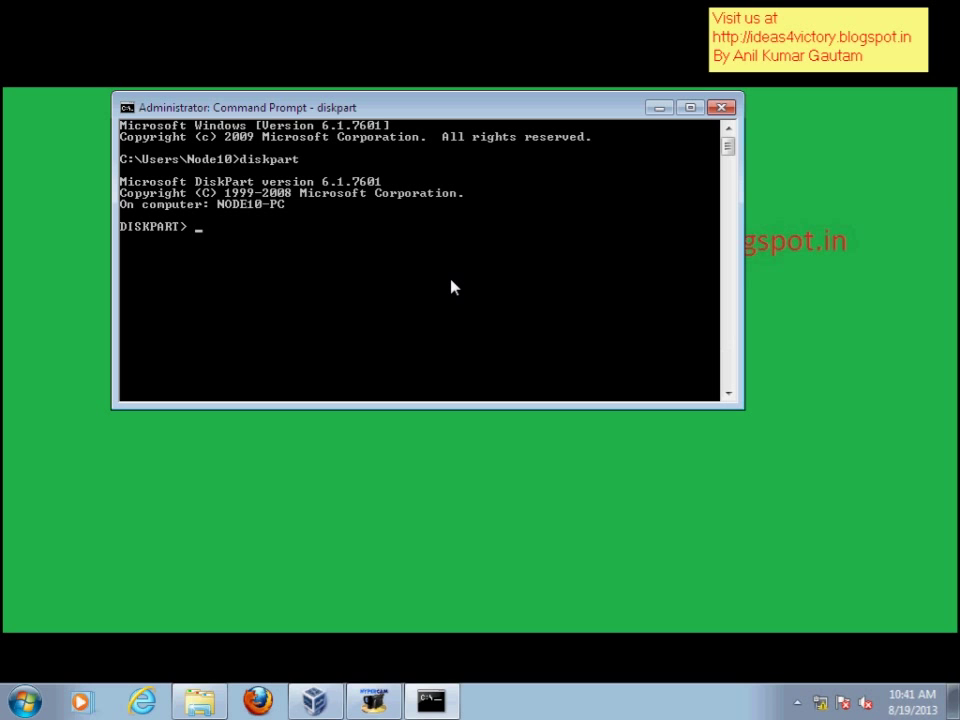
- Run list disk, select disk 1 (3819 MB), then create partition primary in DiskPart
{"action": "type", "text": "list disk"}
{"action": "key", "text": "Return"}
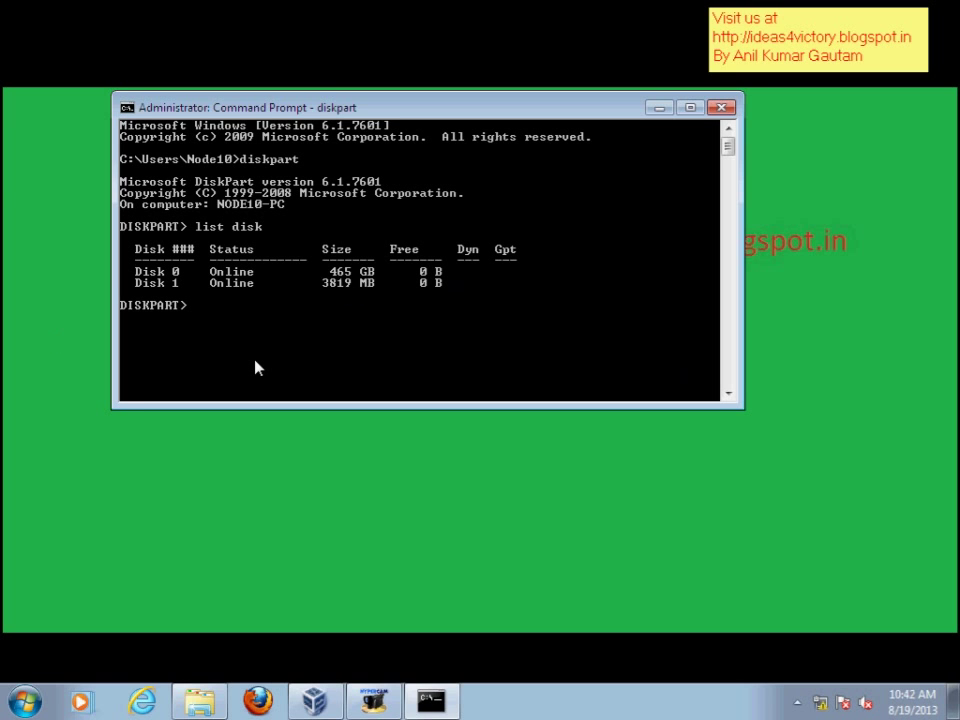
{"action": "type", "text": "select disk 1"}
{"action": "key", "text": "Return"}
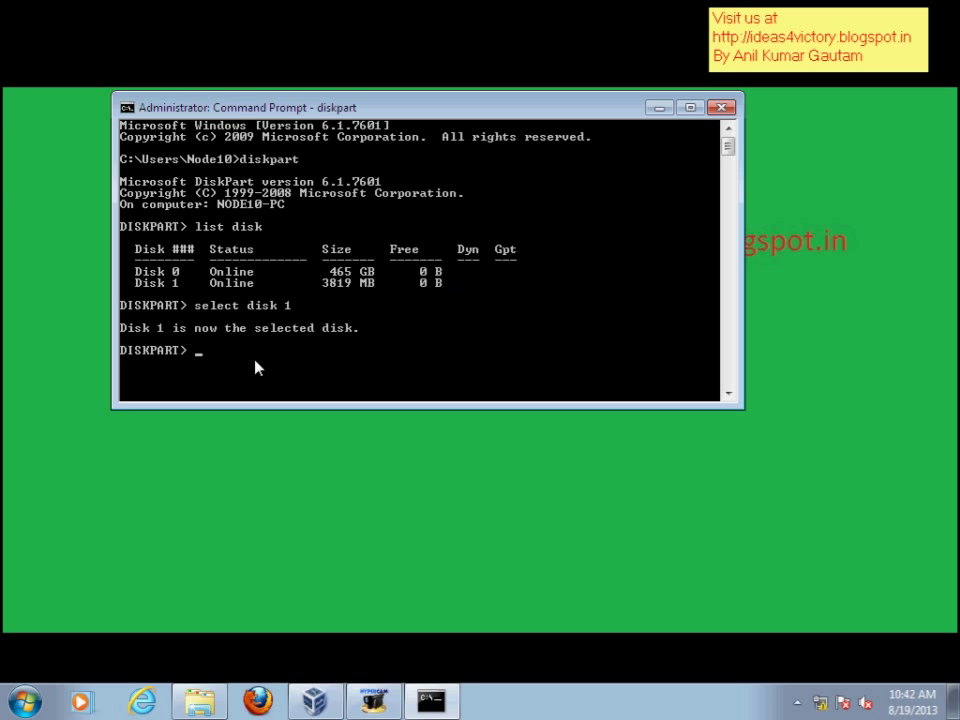
{"action": "type", "text": "create partition primary"}
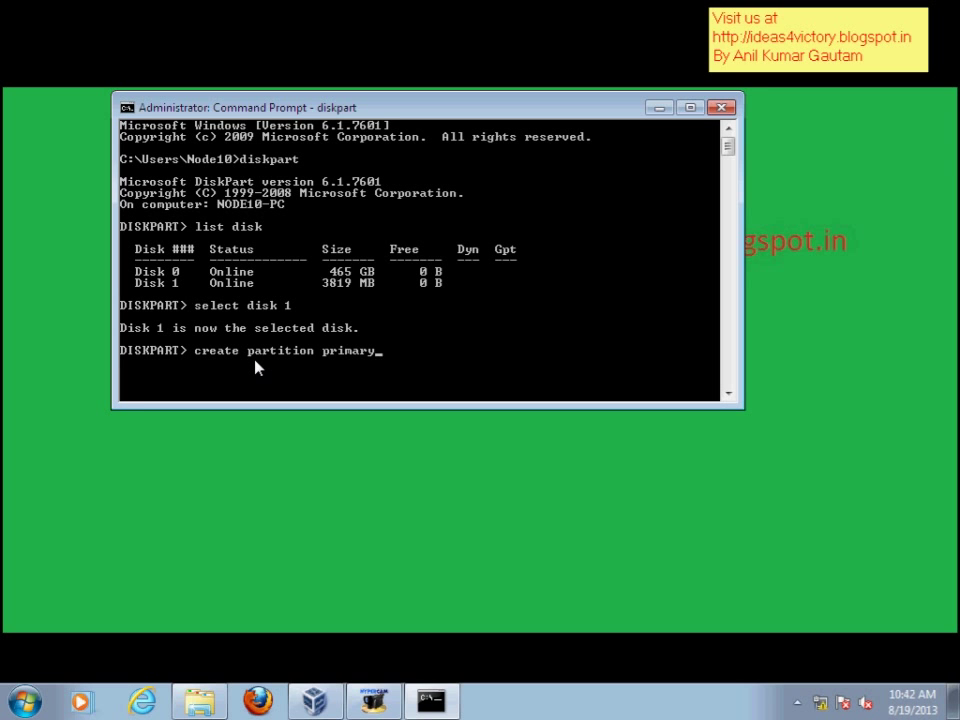
{"action": "key", "text": "Return"}
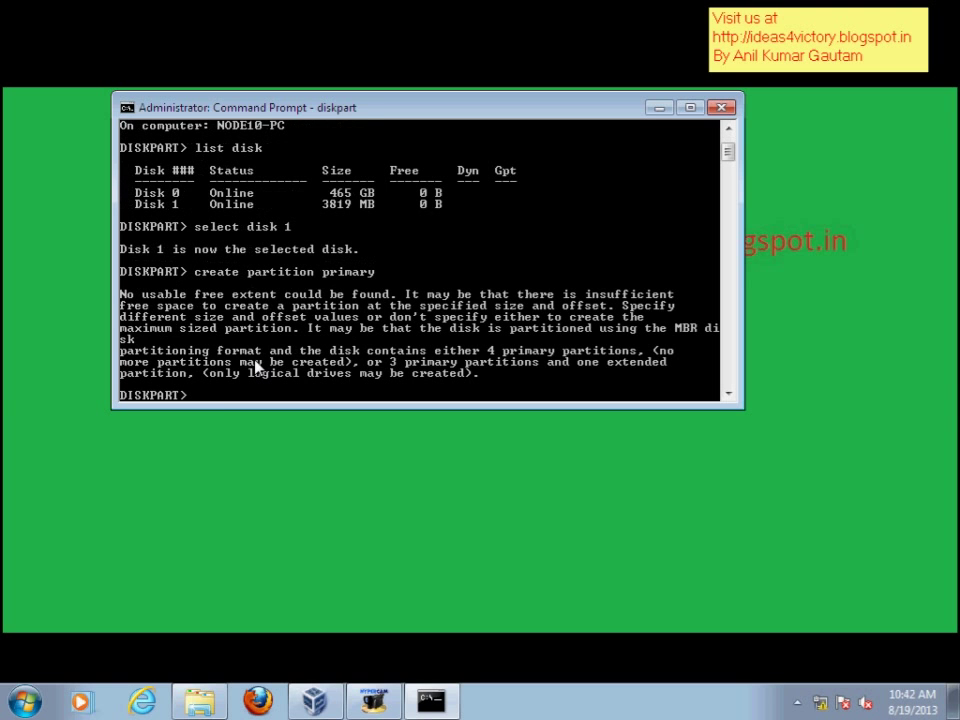
- Run clean on Disk 1, create a primary partition, and mark it active
{"action": "type", "text": "clean"}
{"action": "key", "text": "Return"}
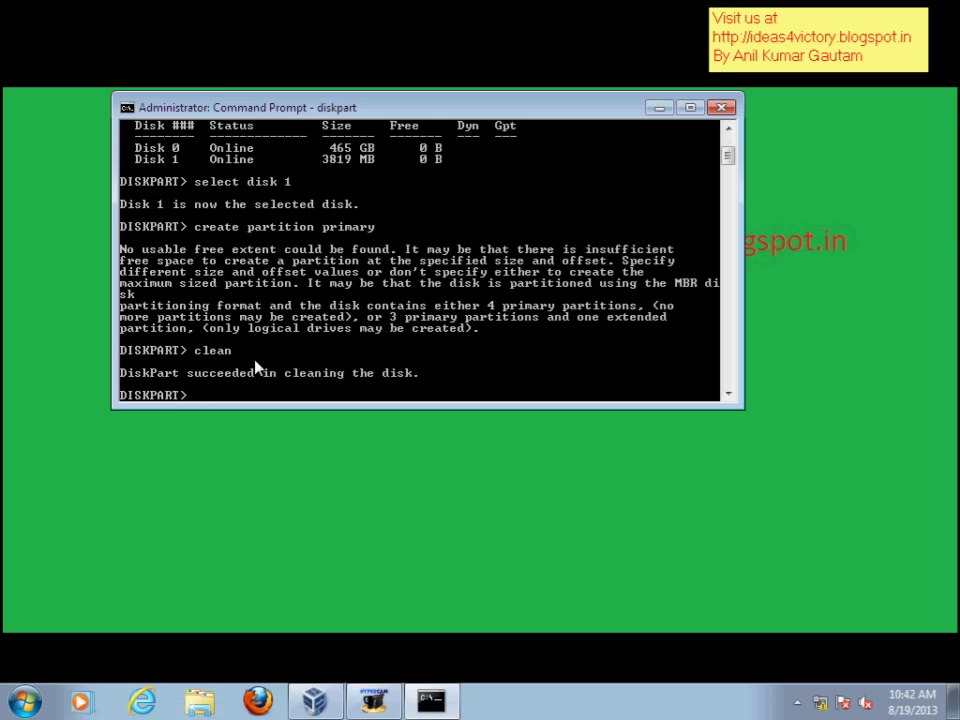
{"action": "key", "text": "Up"}
{"action": "key", "text": "Up"}
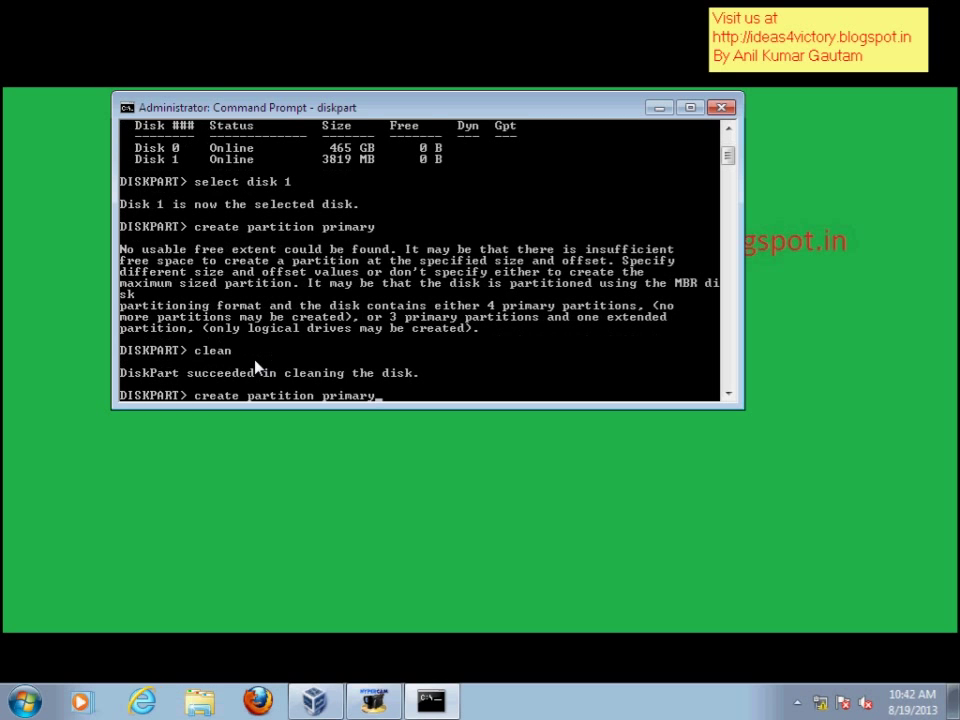
{"action": "key", "text": "Return"}
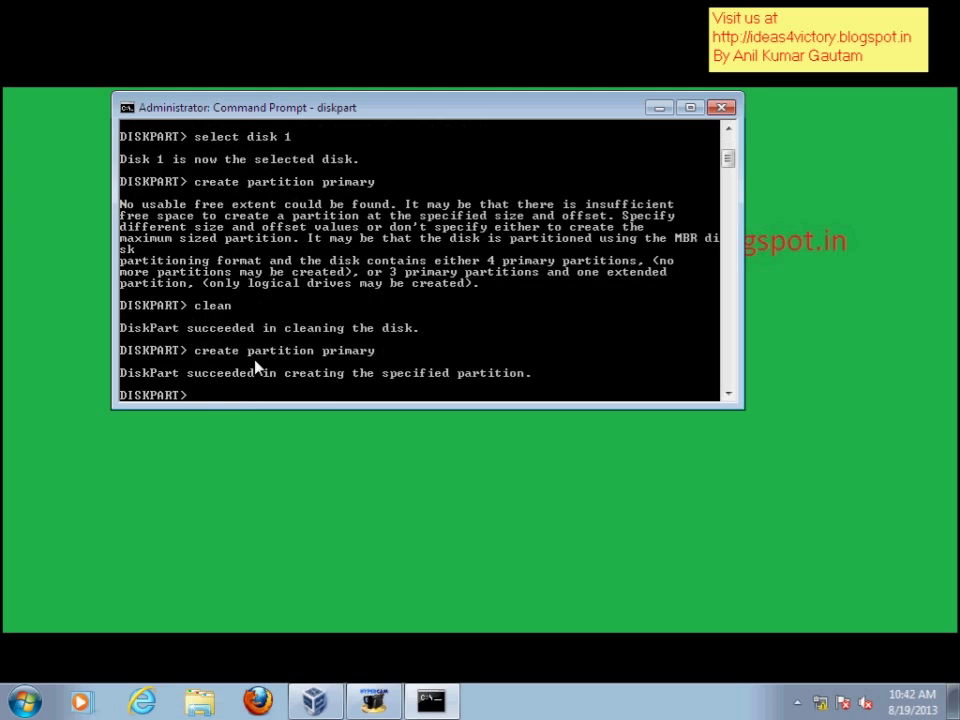
{"action": "type", "text": "active"}
{"action": "key", "text": "Return"}
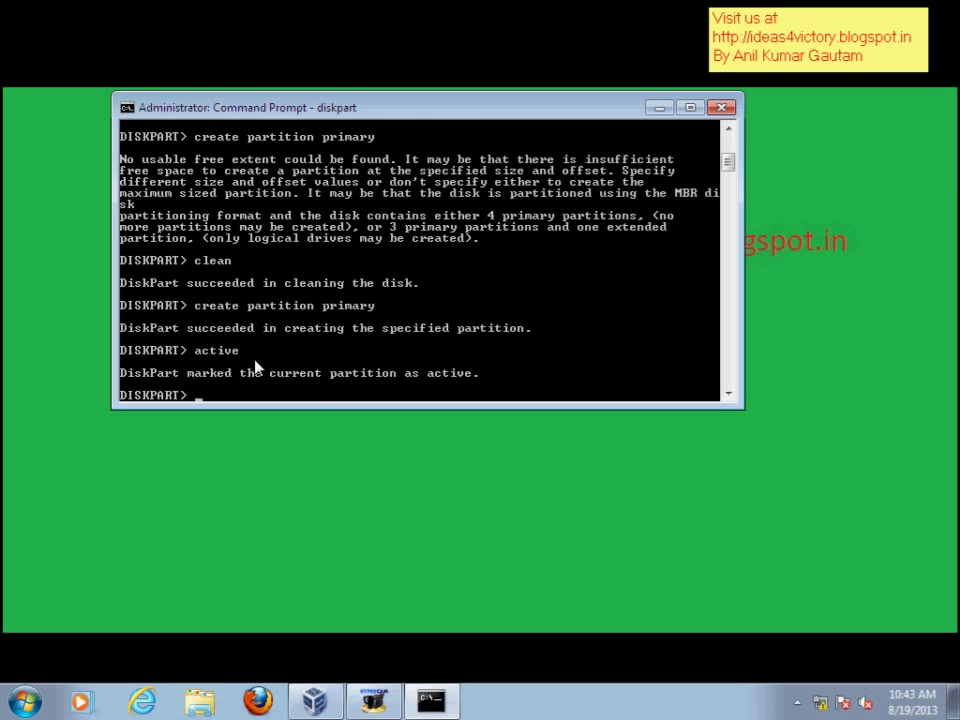
- Quick-format the partition, exit DiskPart and close Command Prompt
{"action": "type", "text": "format quick"}
{"action": "key", "text": "Return"}
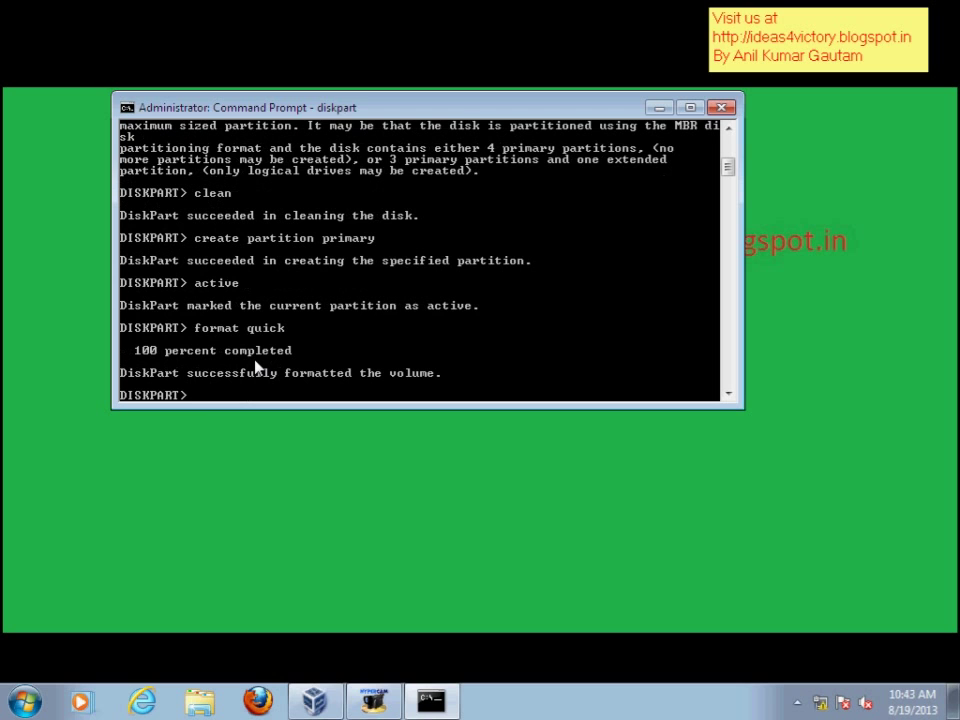
{"action": "type", "text": "exit"}
{"action": "key", "text": "Return"}
{"action": "type", "text": "e"}
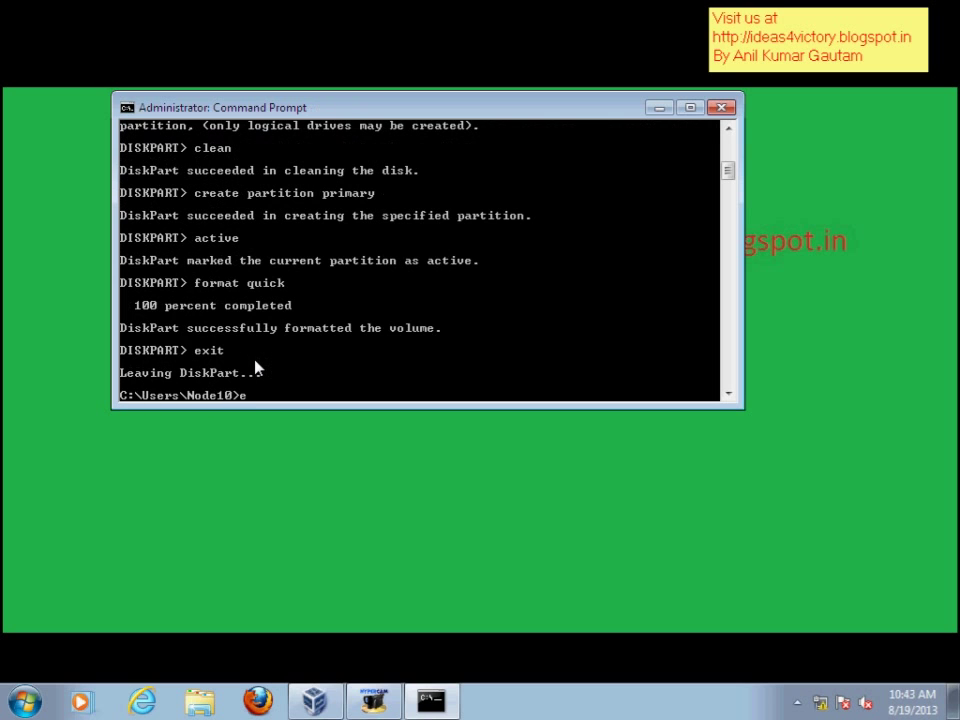
{"action": "type", "text": "xit"}
{"action": "key", "text": "Return"}
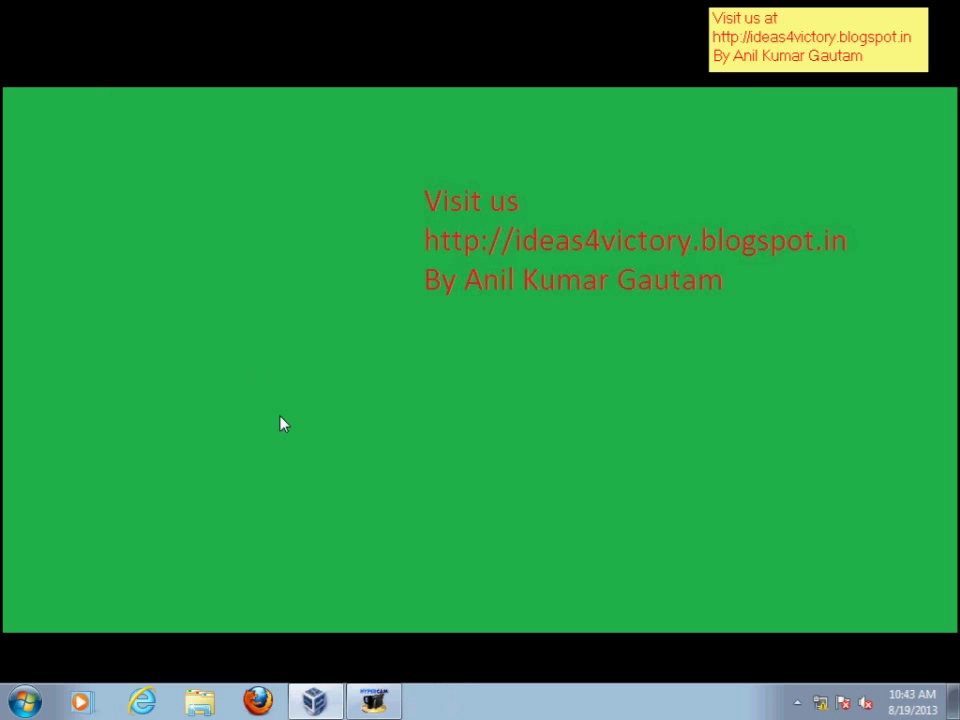
- Open data (E:) from Computer and launch unetbootin-windows-585
{"action": "left_click", "coordinate": [25, 702]}
{"action": "left_click", "coordinate": [320, 484]}
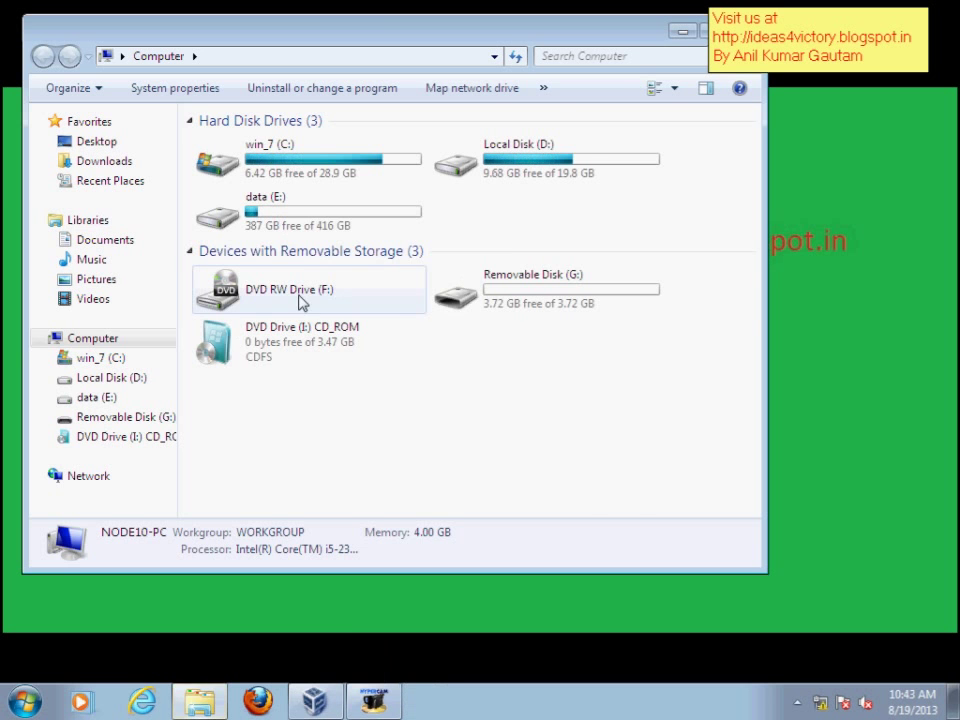
{"action": "left_click", "coordinate": [289, 228]}
{"action": "double_click", "coordinate": [289, 228]}
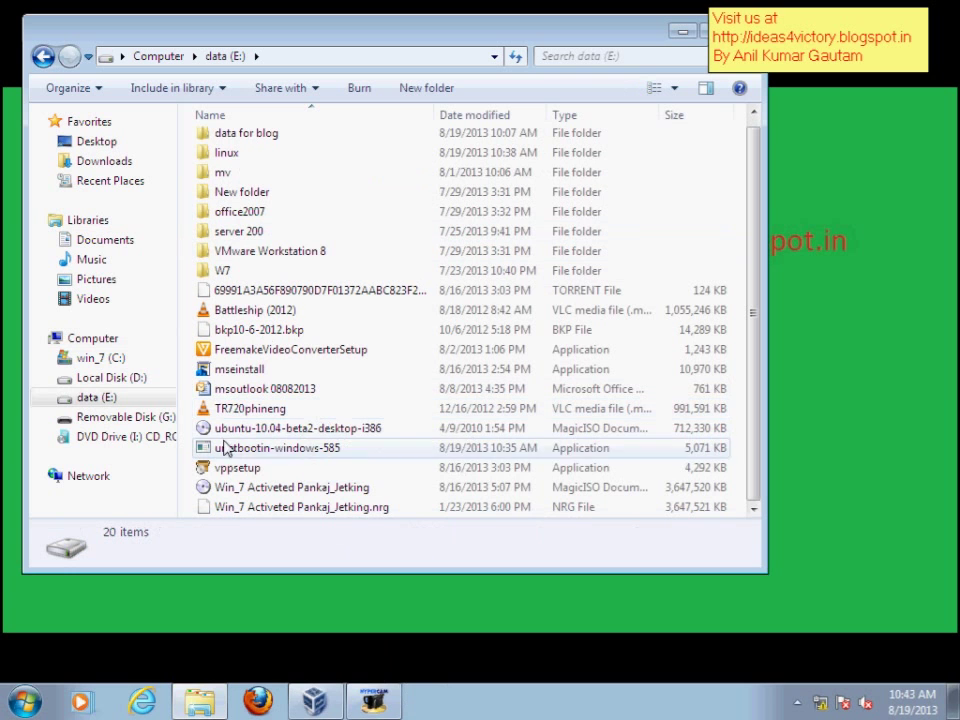
{"action": "double_click", "coordinate": [289, 452]}
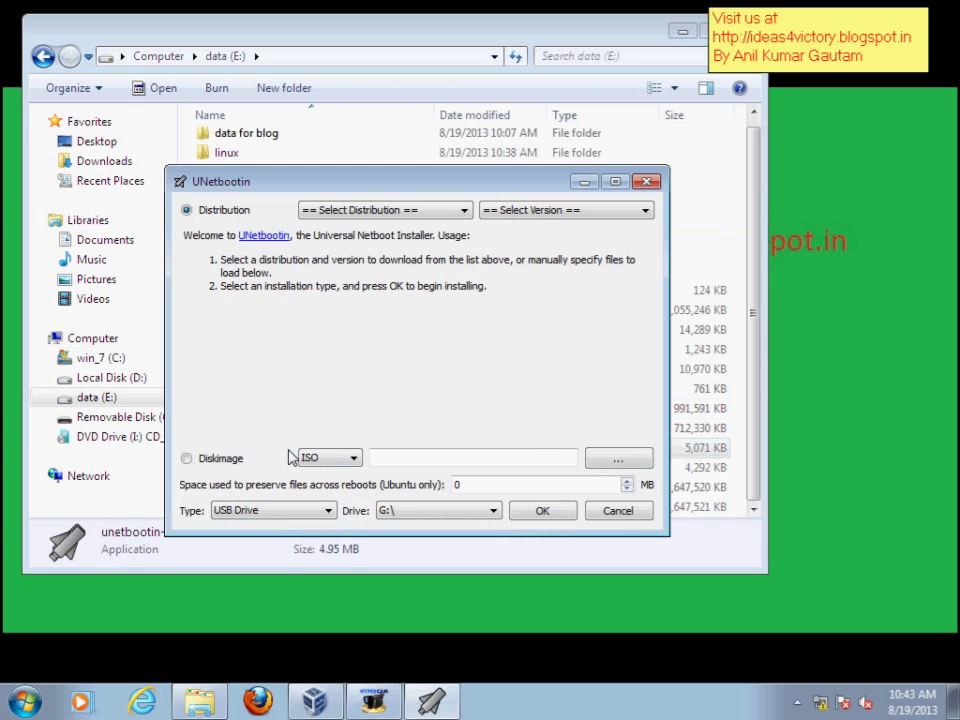
- Choose Diskimage and select E:\ubuntu-10.04-beta2-desktop-i386.iso as the image
{"action": "left_click_drag", "start_coordinate": [322, 181], "coordinate": [256, 85]}
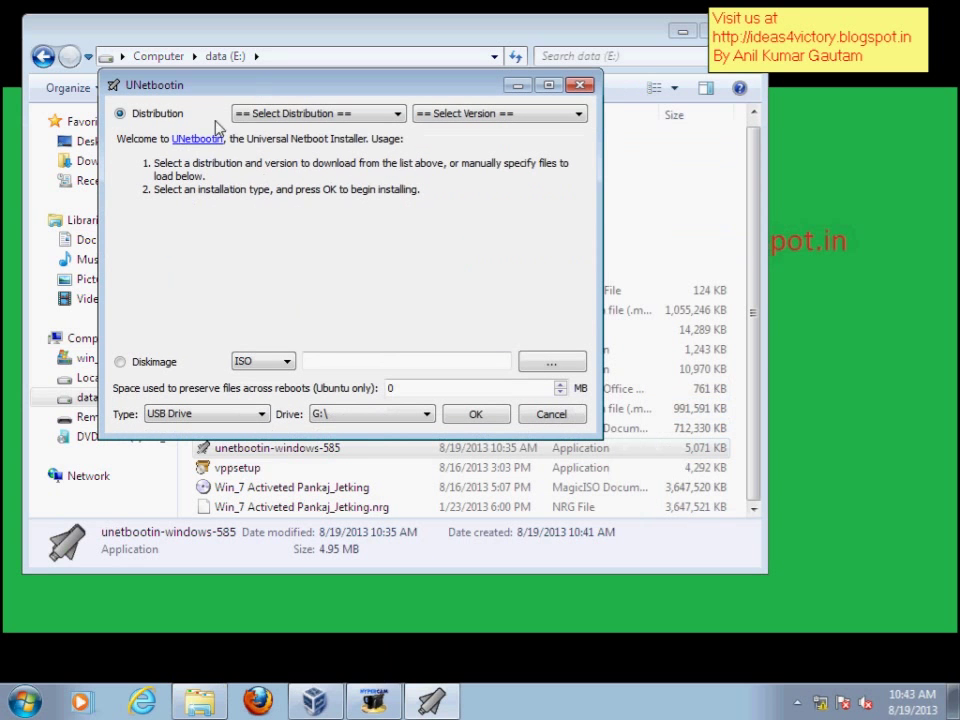
{"action": "left_click", "coordinate": [317, 114]}
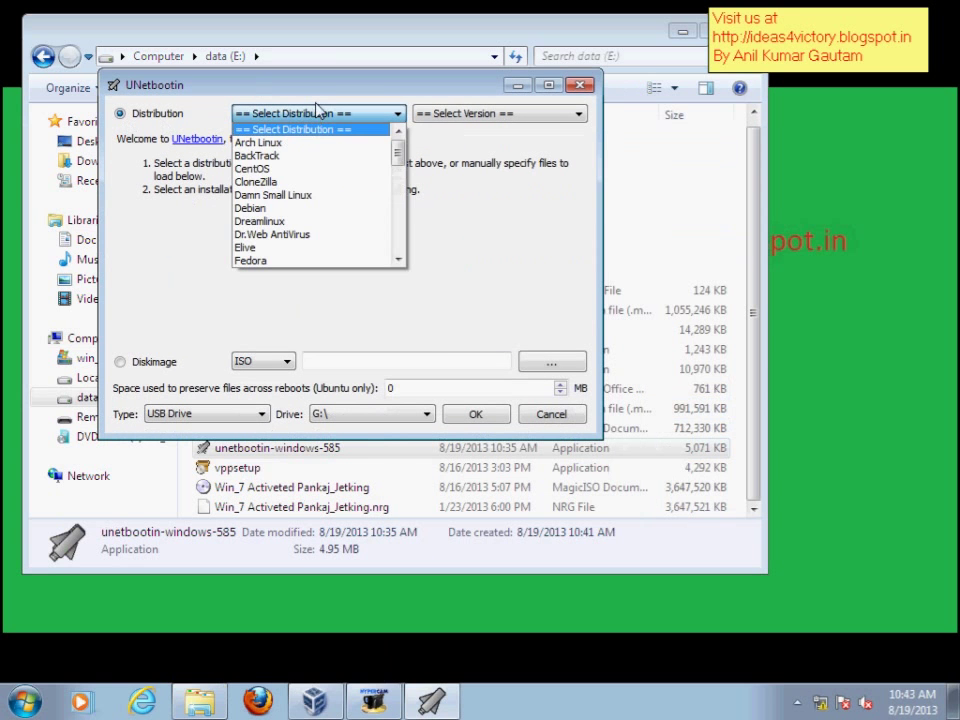
{"action": "left_click", "coordinate": [317, 110]}
{"action": "left_click", "coordinate": [162, 363]}
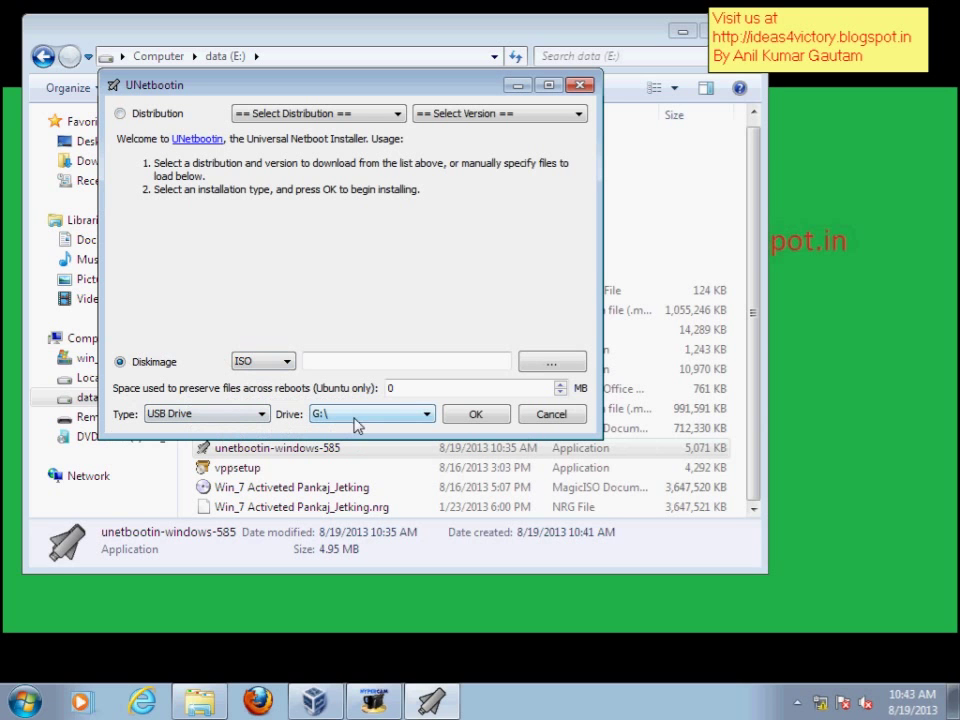
{"action": "left_click", "coordinate": [548, 364]}
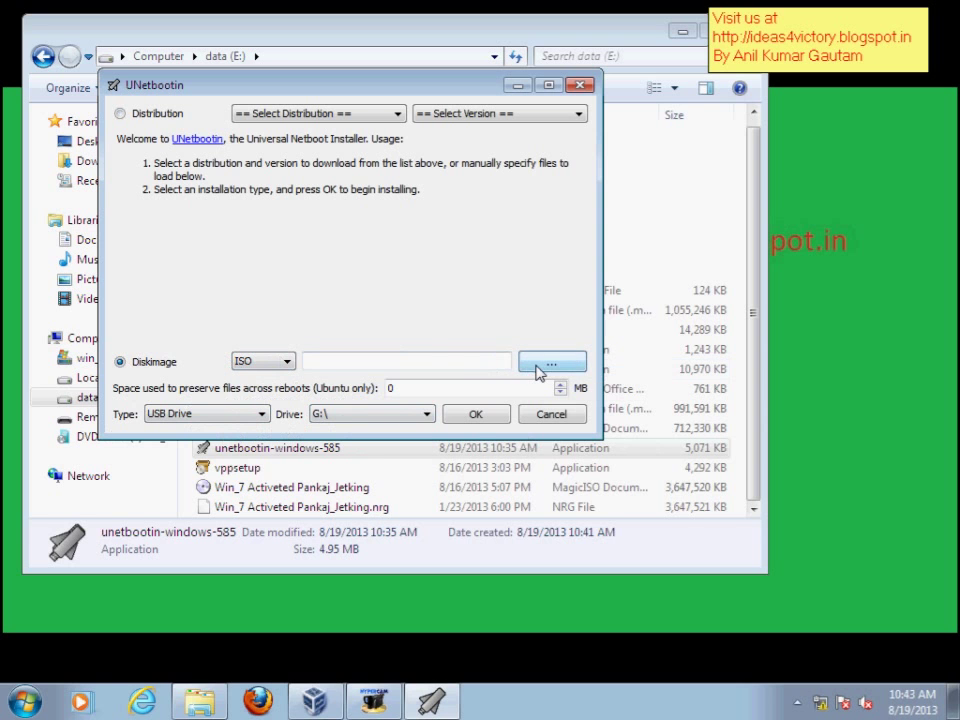
{"action": "scroll", "coordinate": [240, 370], "scroll_direction": "down", "scroll_amount": 1}
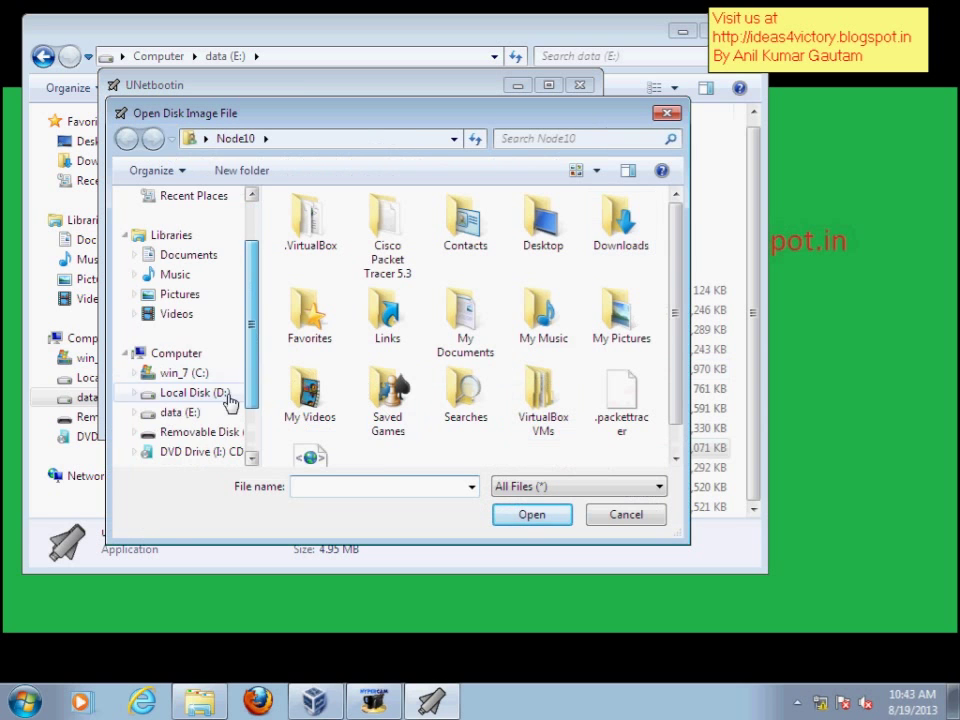
{"action": "left_click", "coordinate": [182, 414]}
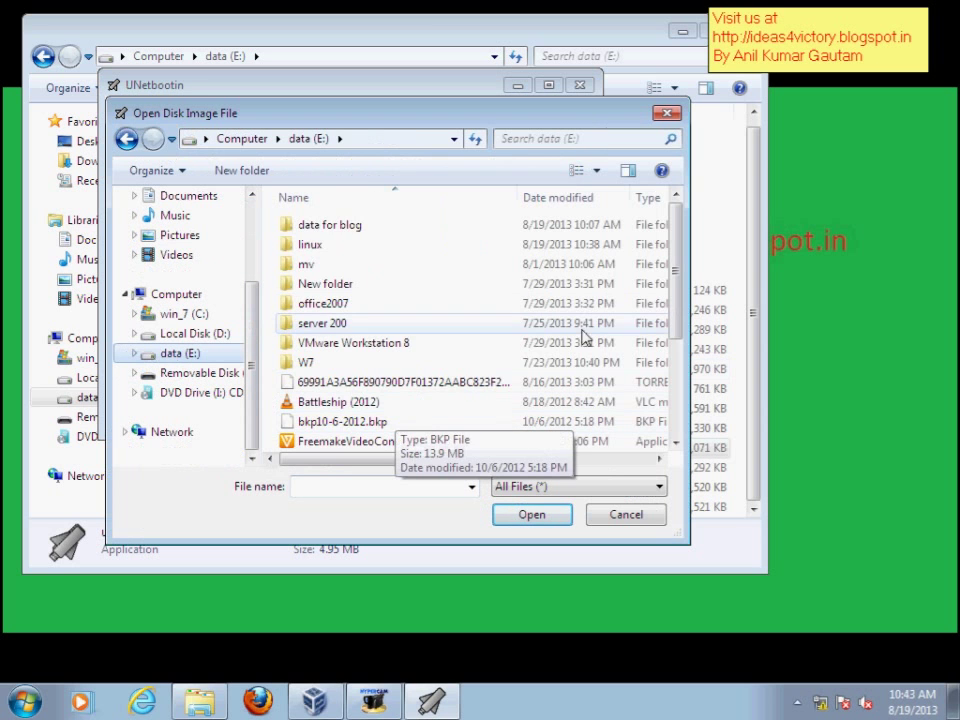
{"action": "left_click_drag", "start_coordinate": [679, 255], "coordinate": [673, 343]}
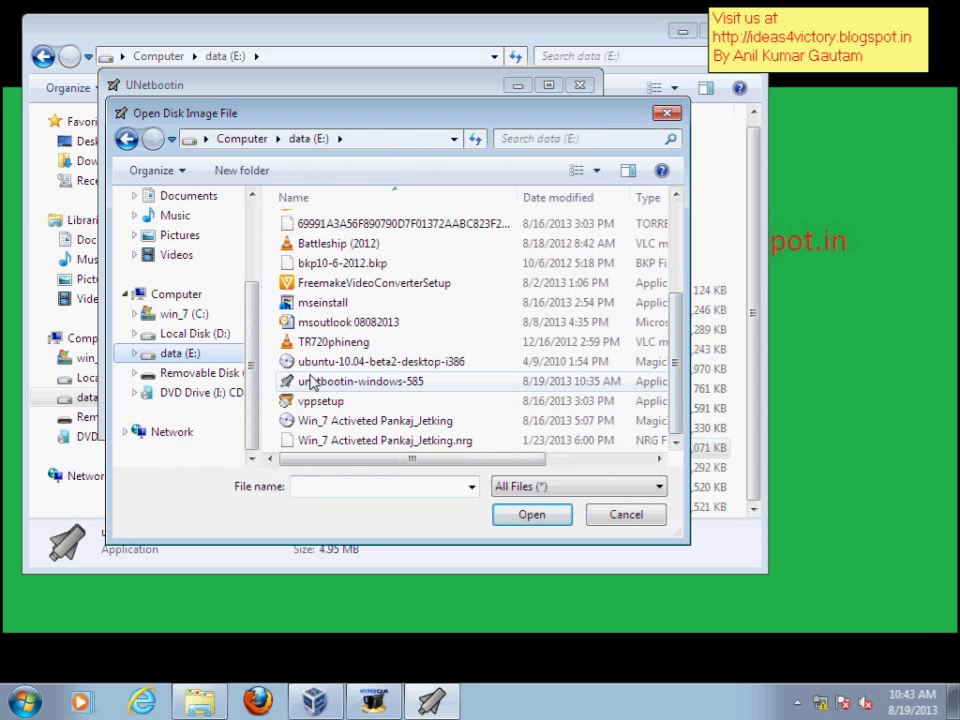
{"action": "left_click", "coordinate": [398, 364]}
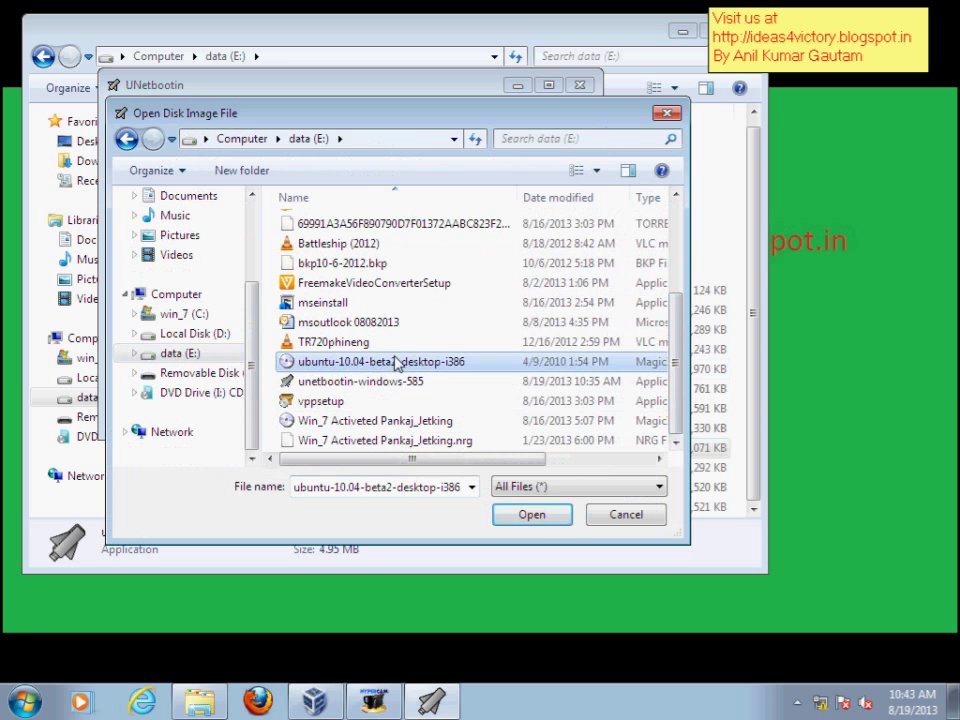
{"action": "left_click", "coordinate": [537, 517]}
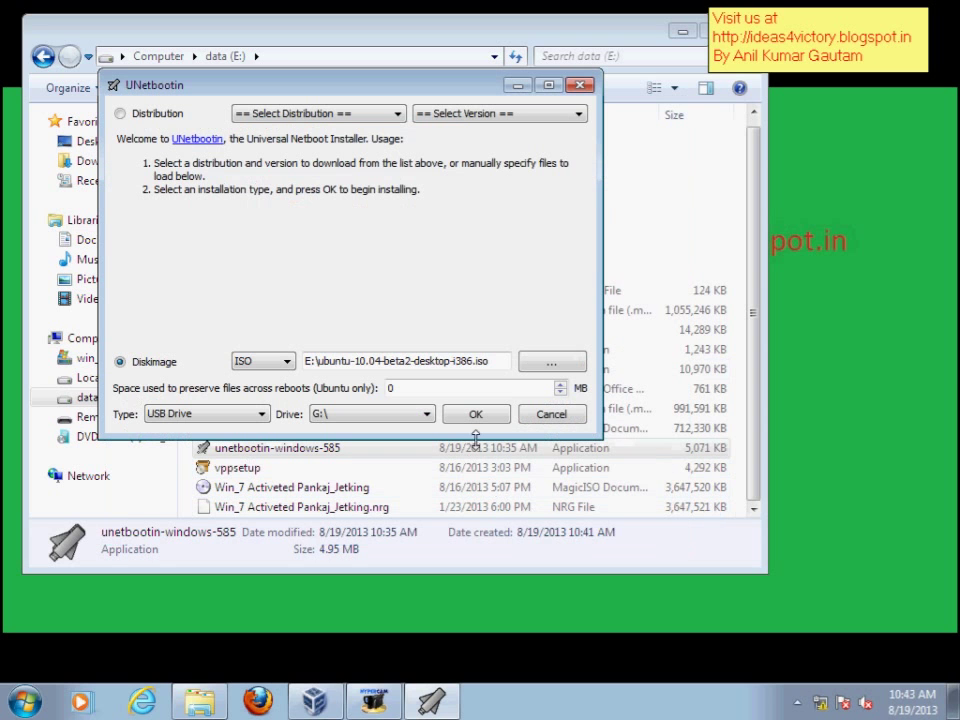
- Start writing the Ubuntu ISO to USB drive G:, briefly minimizing the progress window
{"action": "left_click", "coordinate": [477, 416]}
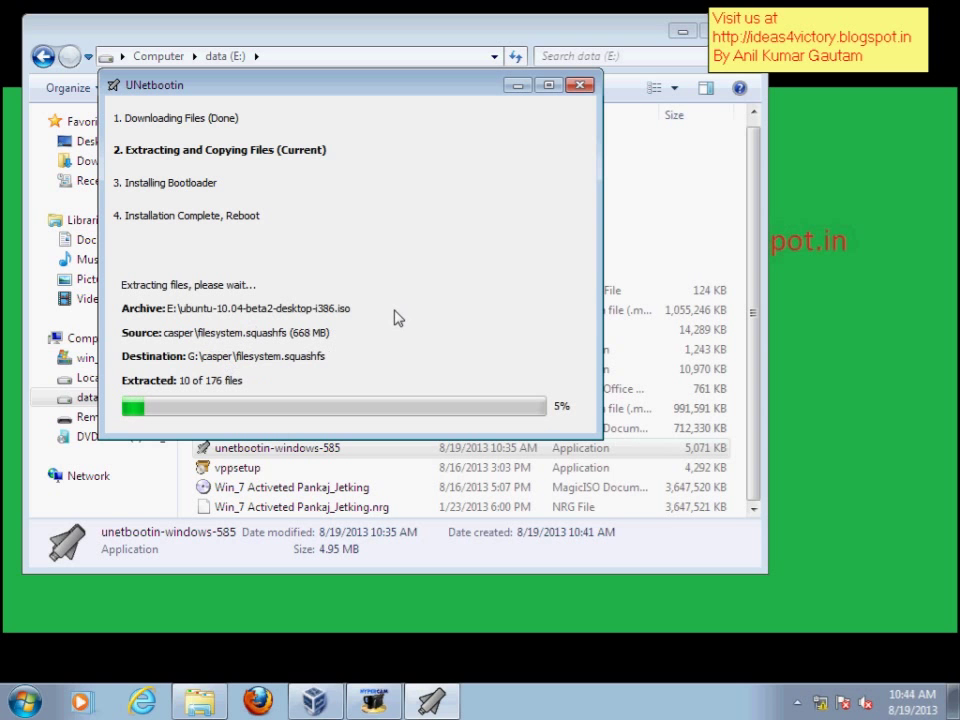
{"action": "left_click", "coordinate": [430, 703]}
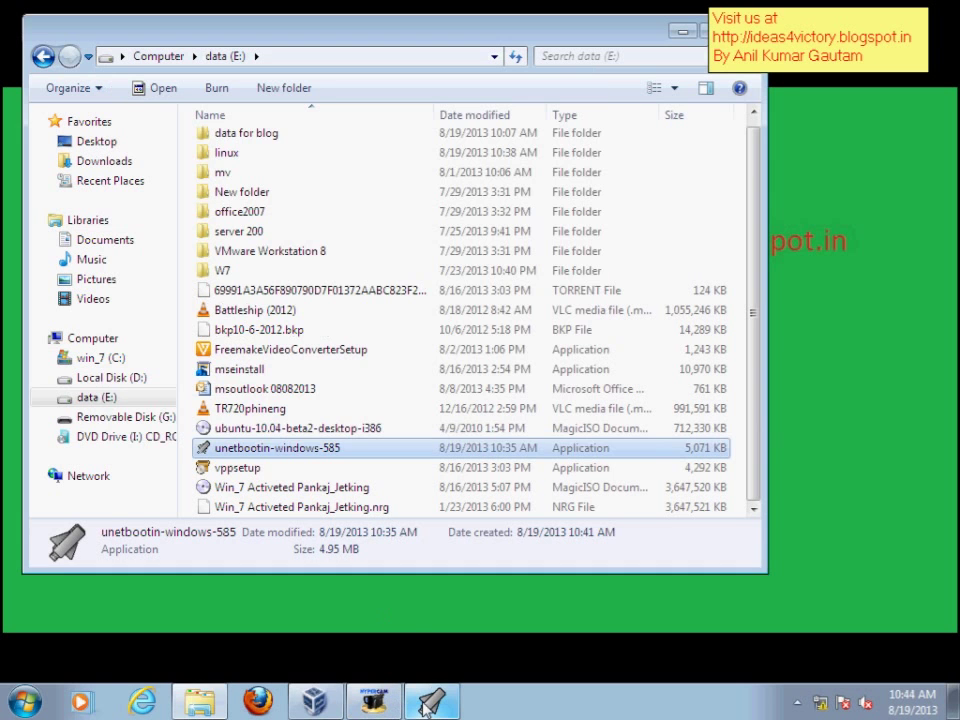
{"action": "left_click", "coordinate": [430, 703]}
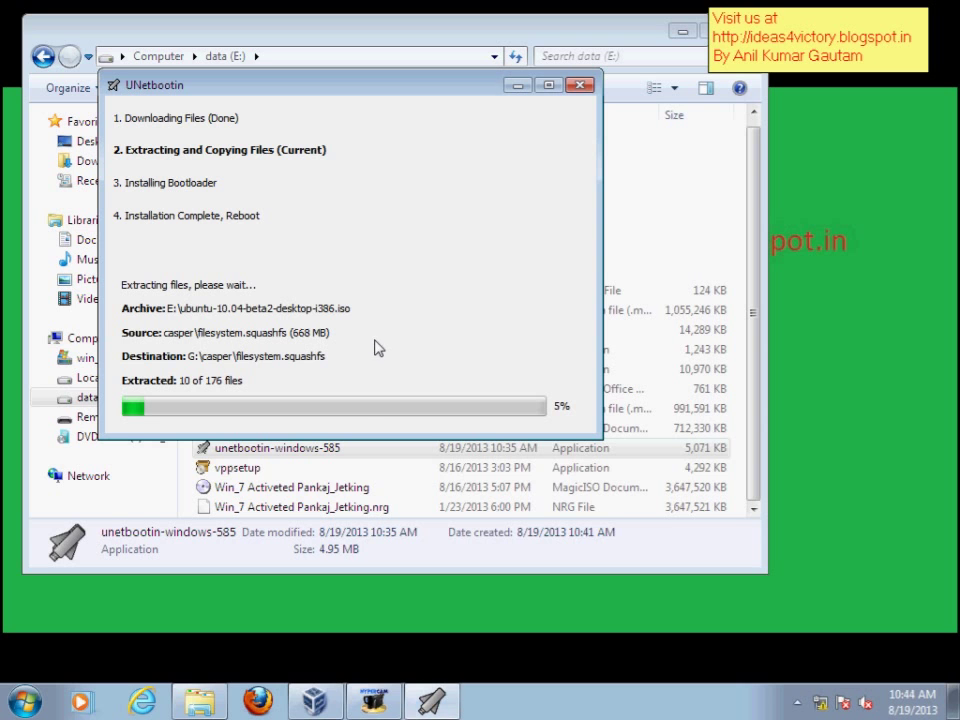
- Pause and resume the screen recorder, then hide its window
{"action": "left_click", "coordinate": [372, 703]}
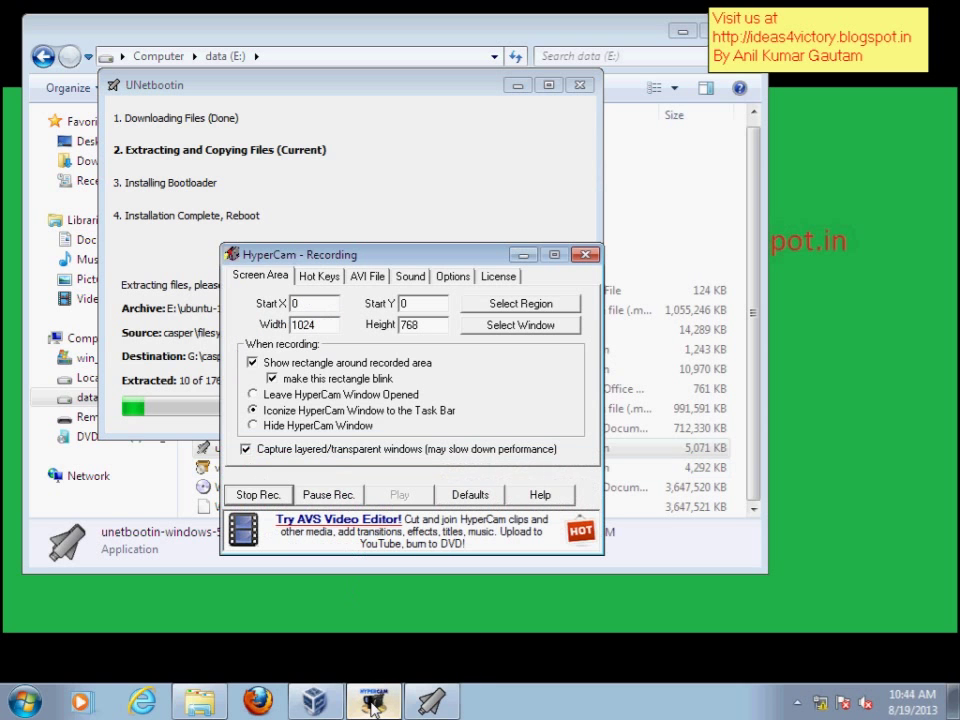
{"action": "left_click", "coordinate": [328, 494]}
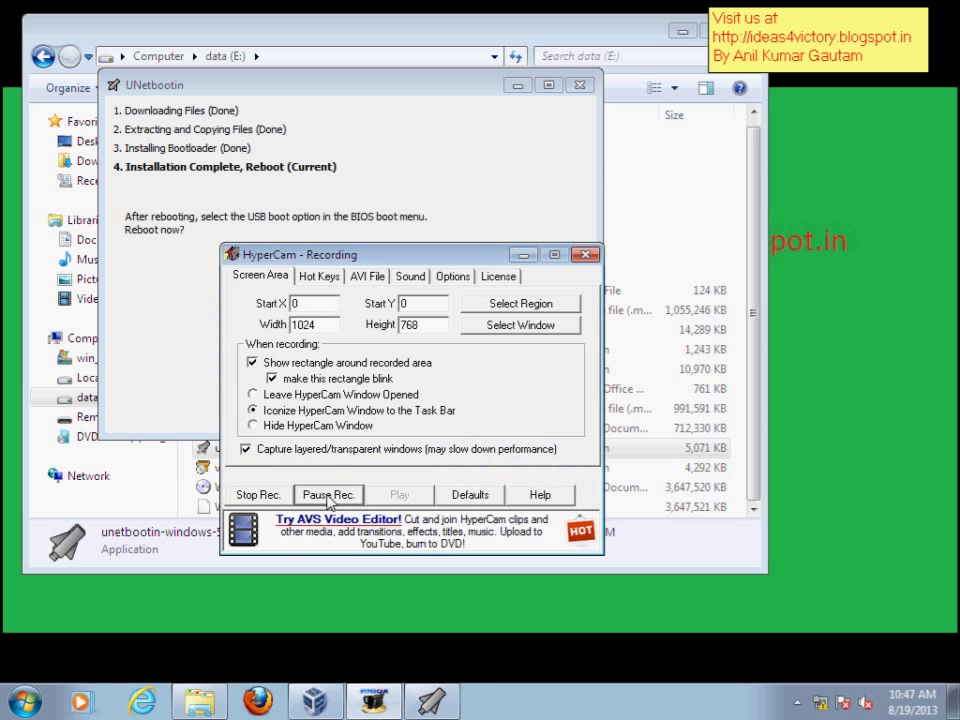
{"action": "left_click", "coordinate": [522, 255]}
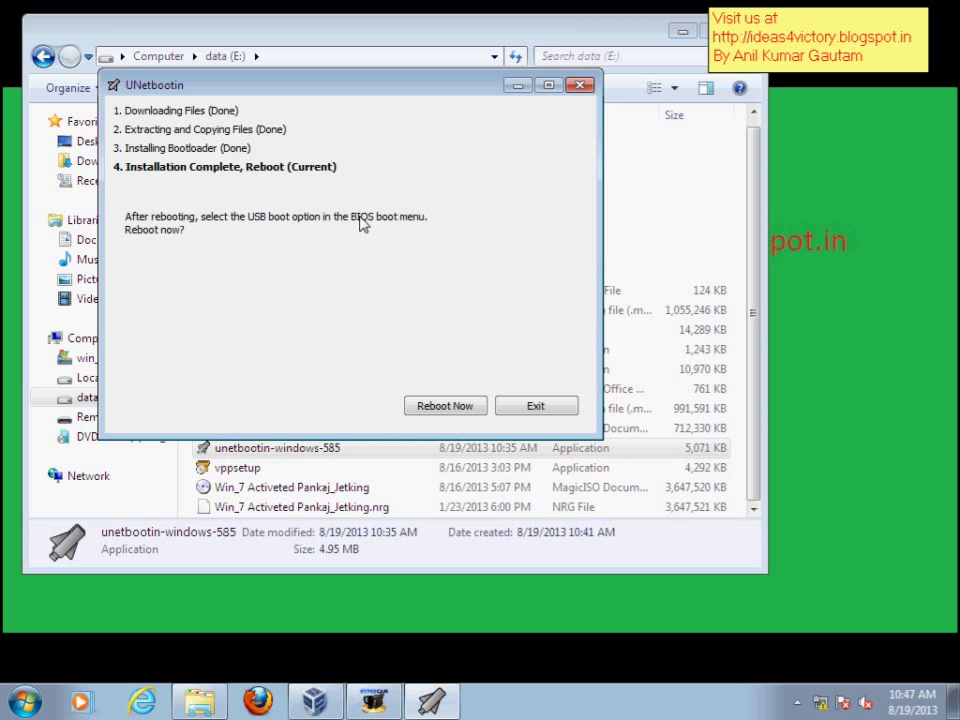
- Exit UNetbootin without rebooting, confirm it installed correctly, and close Explorer
{"action": "left_click", "coordinate": [523, 410]}
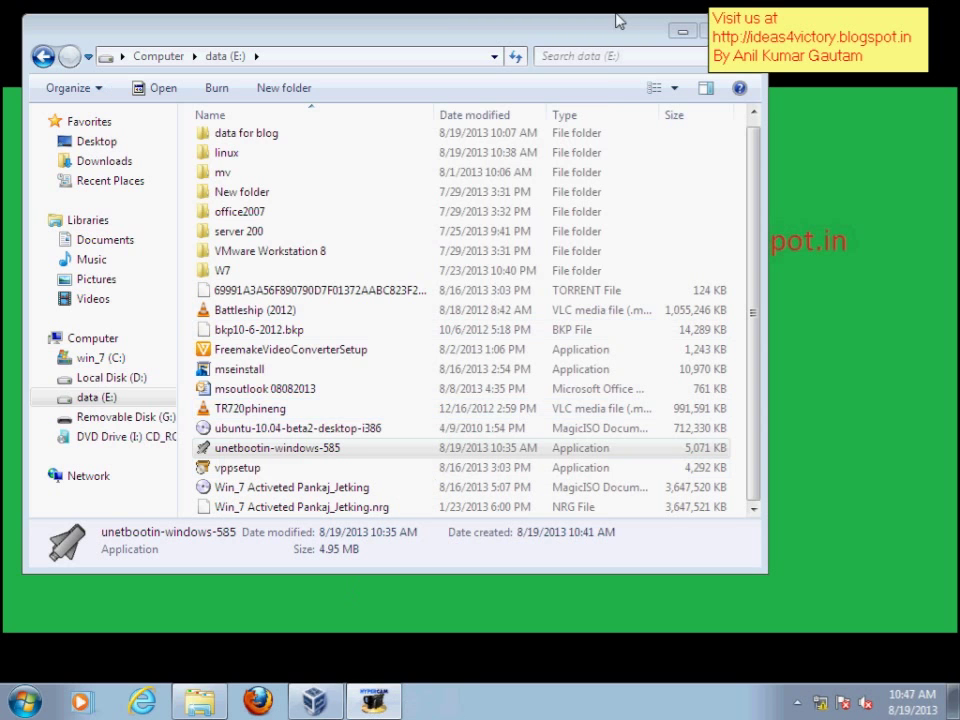
{"action": "left_click", "coordinate": [495, 377]}
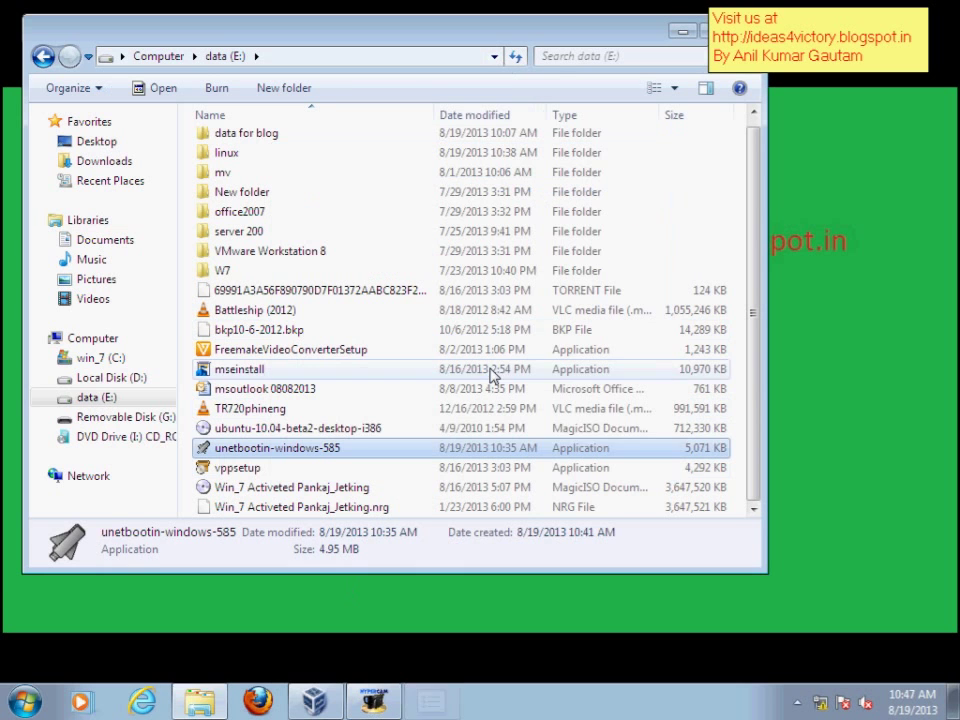
{"action": "left_click_drag", "start_coordinate": [628, 37], "coordinate": [428, 66]}
{"action": "left_click", "coordinate": [552, 66]}
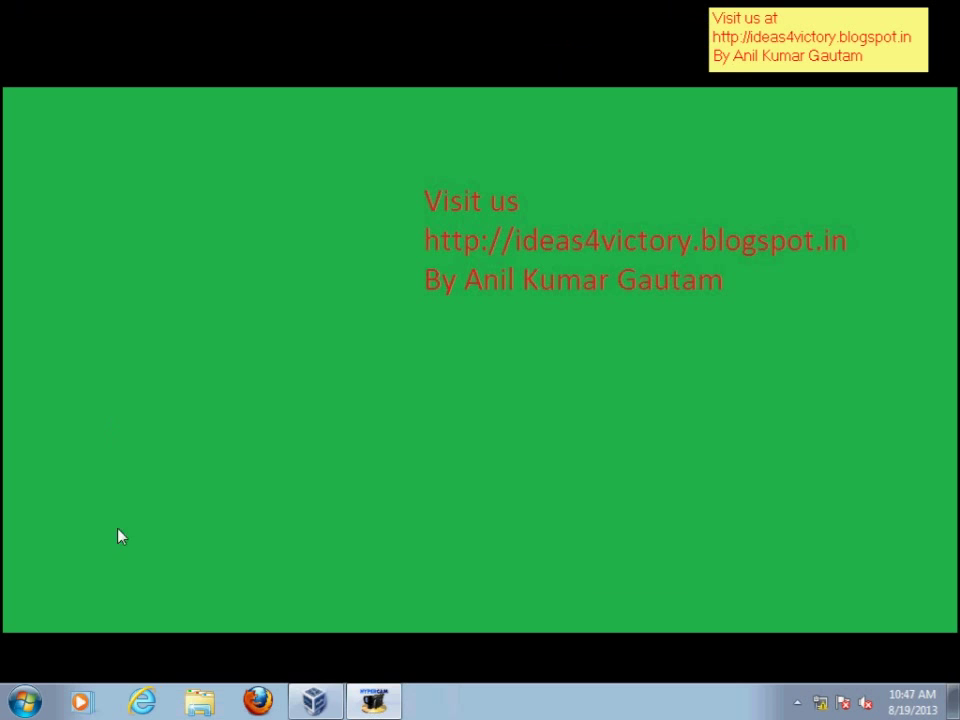
- Start the Ubuntu virtual machine from VirtualBox Manager, cancelling the First Run Wizard
{"action": "left_click", "coordinate": [314, 701]}
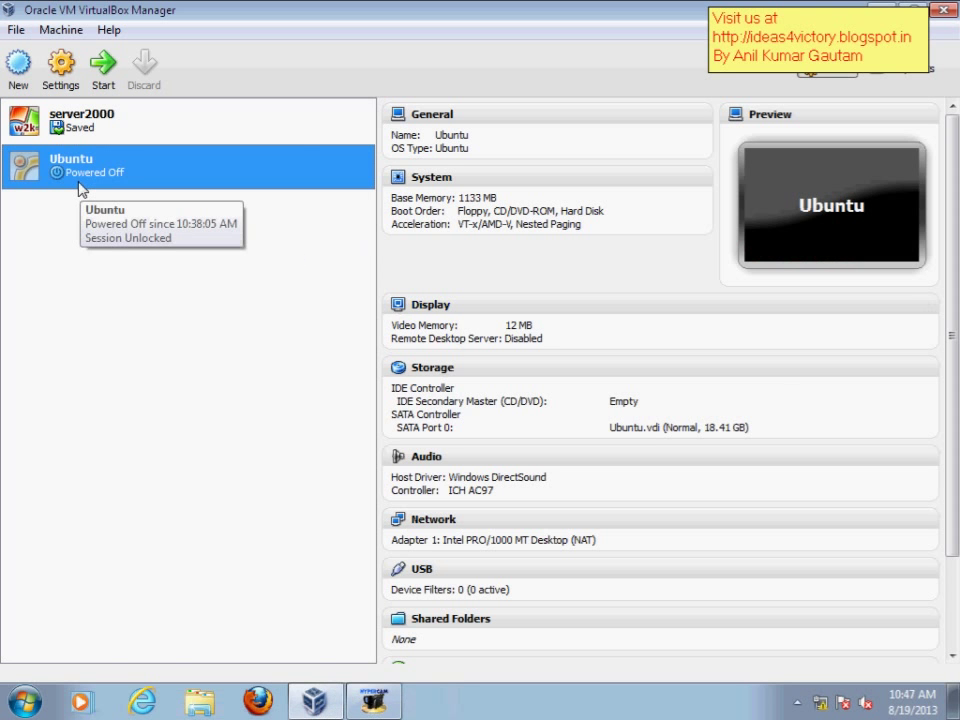
{"action": "left_click", "coordinate": [103, 68]}
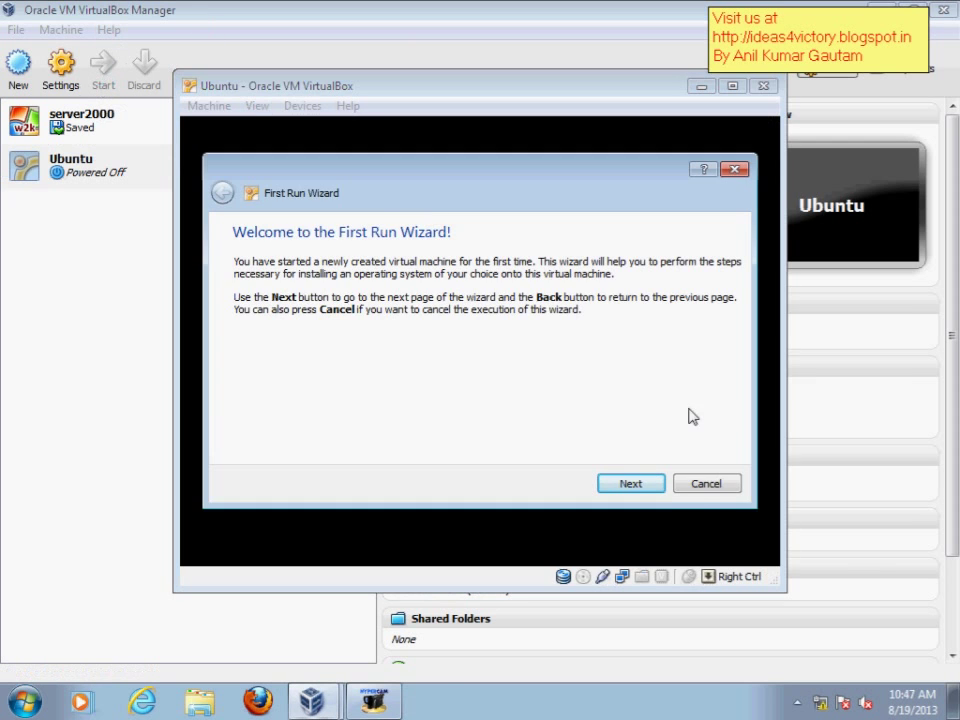
{"action": "left_click", "coordinate": [708, 486]}
- Maximize the VM window and open the Devices > USB Devices menu
{"action": "left_click_drag", "start_coordinate": [414, 92], "coordinate": [388, 91]}
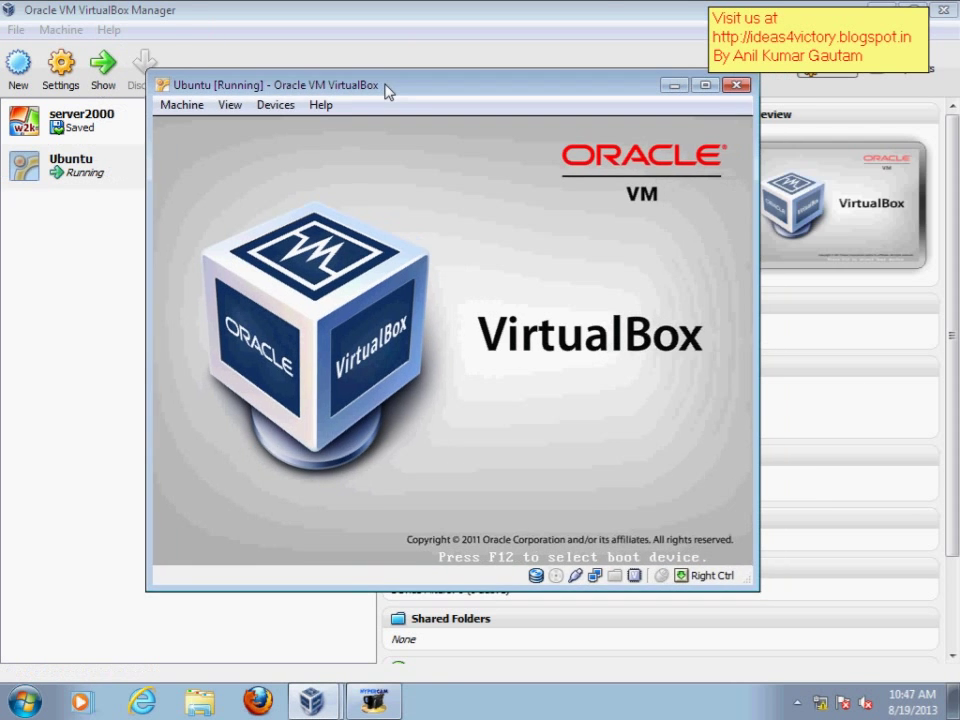
{"action": "double_click", "coordinate": [388, 91]}
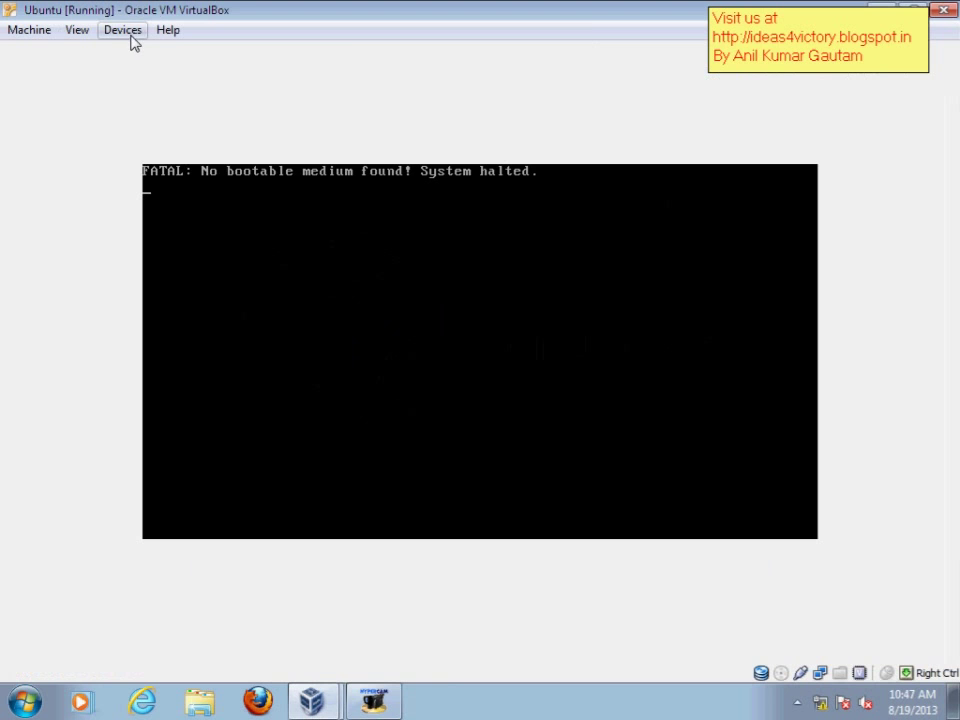
{"action": "left_click", "coordinate": [127, 32]}
{"action": "mouse_move", "coordinate": [146, 58]}
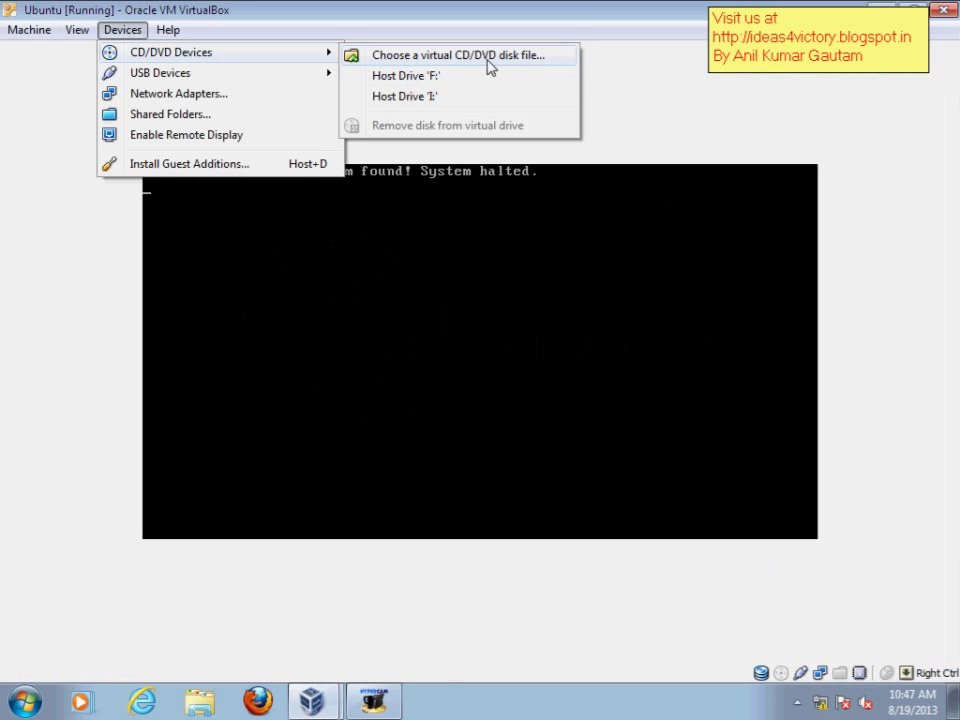
{"action": "mouse_move", "coordinate": [200, 73]}
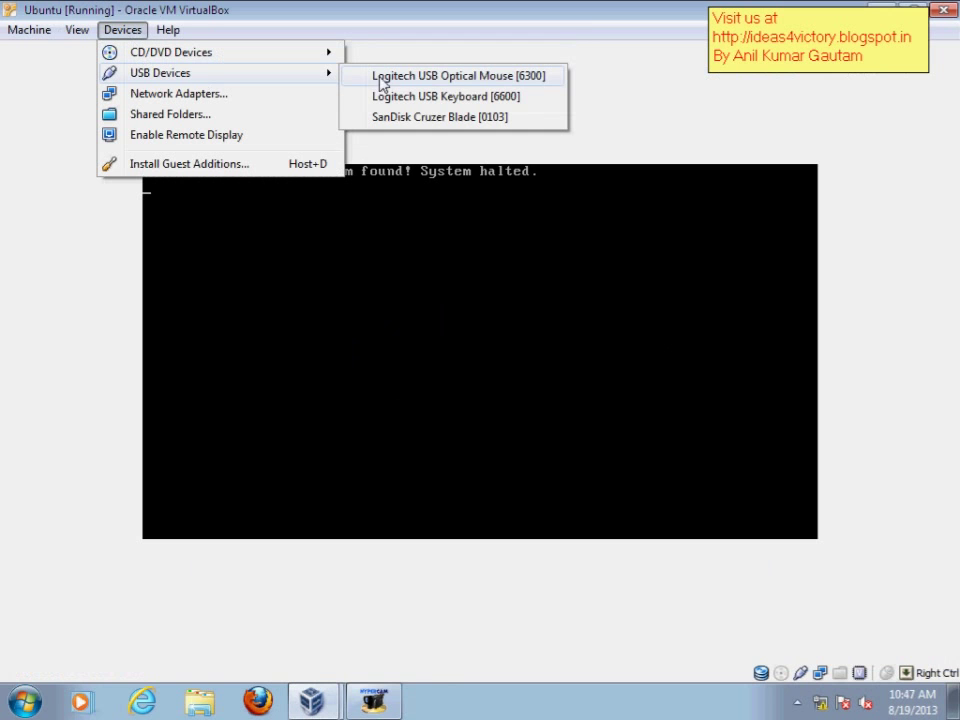
- Attach the SanDisk Cruzer Blade USB stick to the VM and reset the machine
{"action": "left_click", "coordinate": [438, 120]}
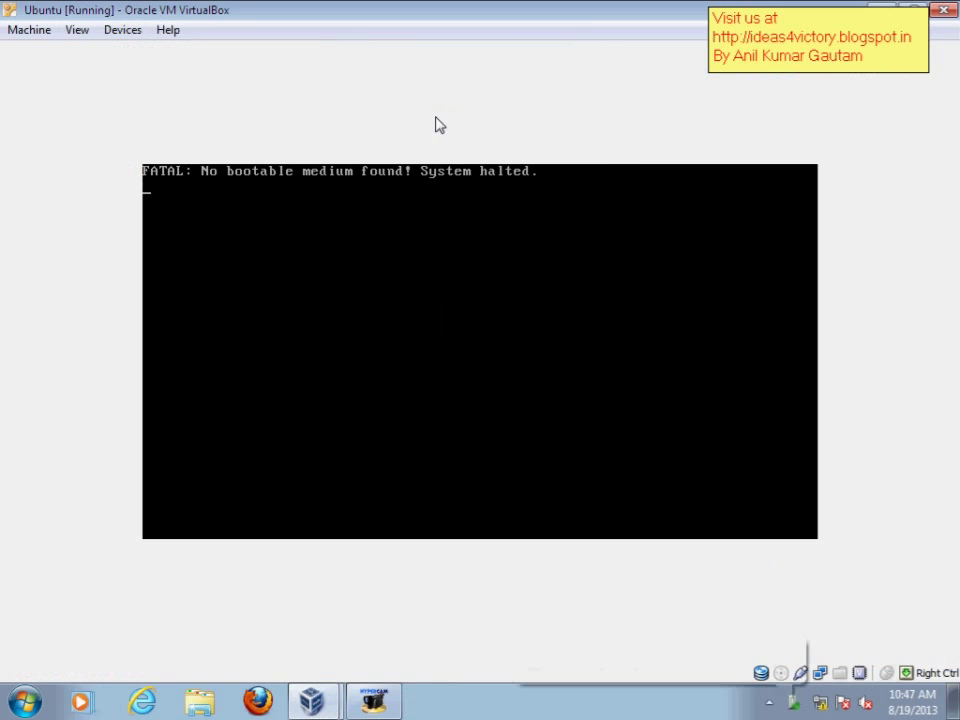
{"action": "left_click", "coordinate": [43, 34]}
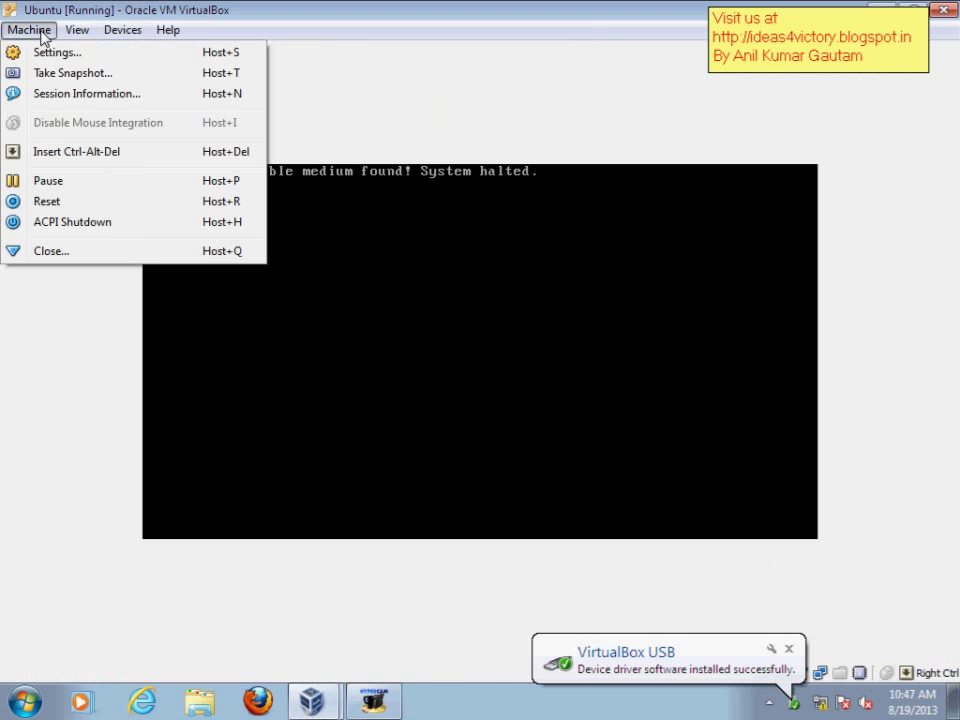
{"action": "left_click", "coordinate": [72, 203]}
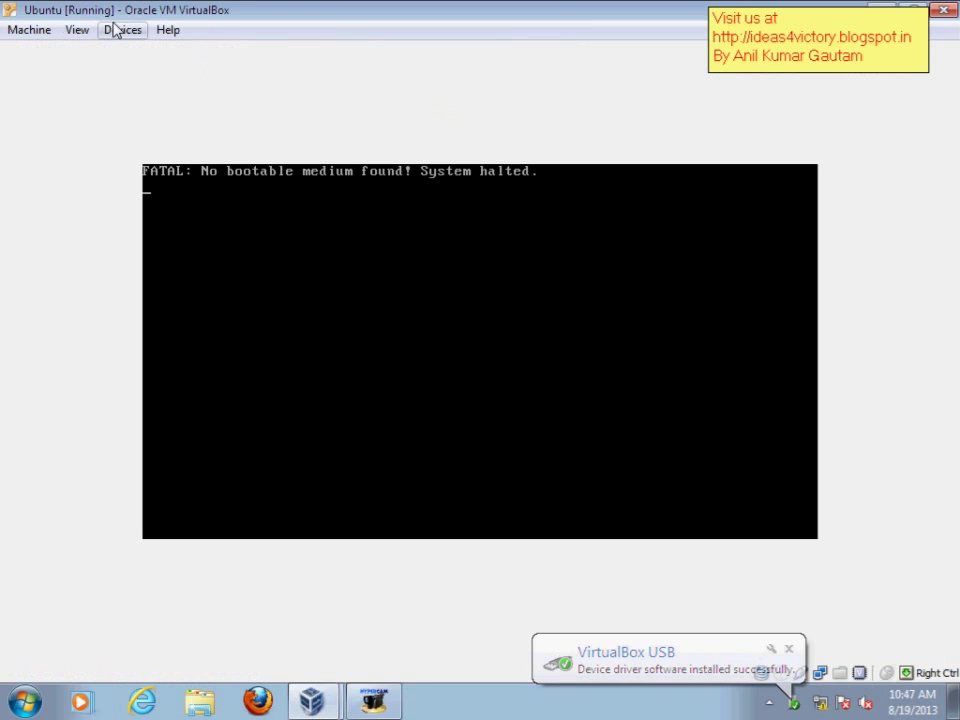
- Use host drive I: as the VM's CD/DVD instead of a disk image file
{"action": "left_click", "coordinate": [117, 30]}
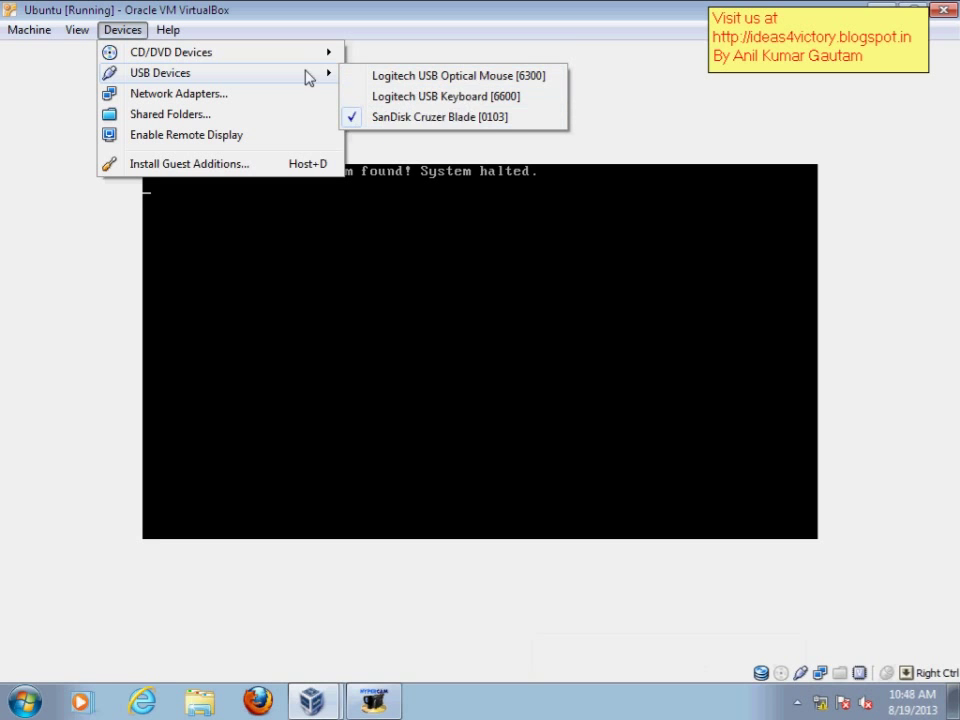
{"action": "mouse_move", "coordinate": [325, 57]}
{"action": "left_click", "coordinate": [408, 57]}
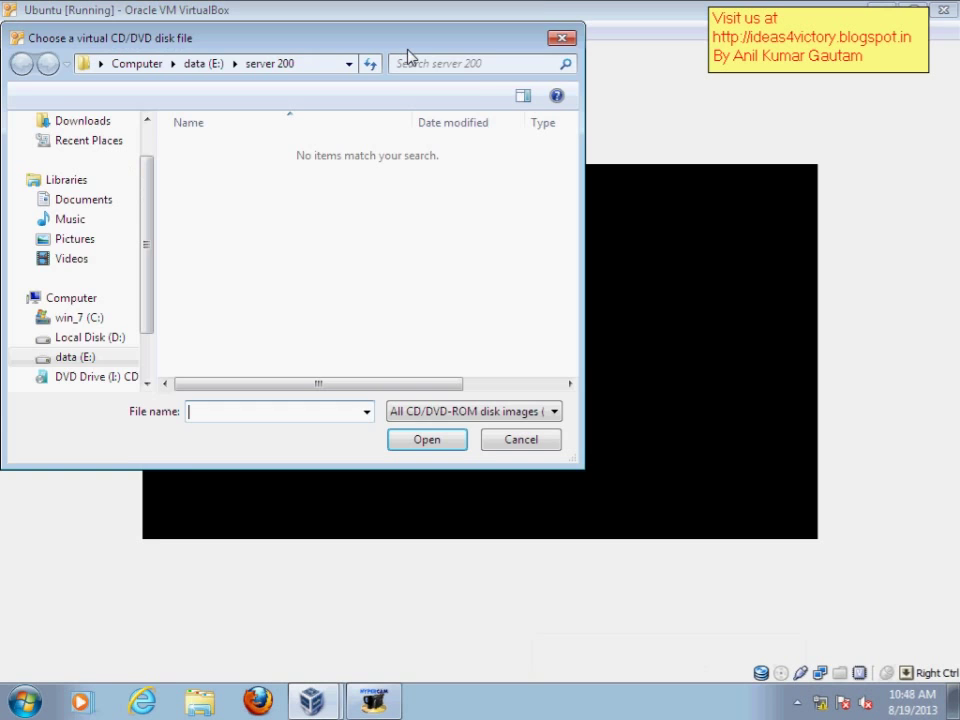
{"action": "left_click", "coordinate": [516, 444]}
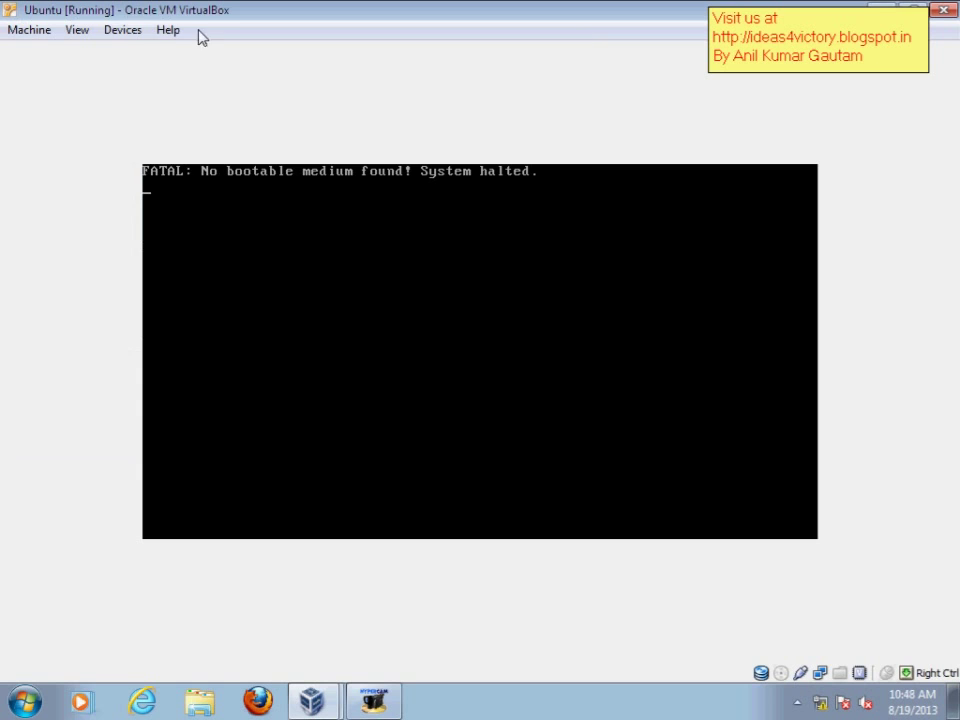
{"action": "left_click", "coordinate": [128, 32]}
{"action": "mouse_move", "coordinate": [330, 73]}
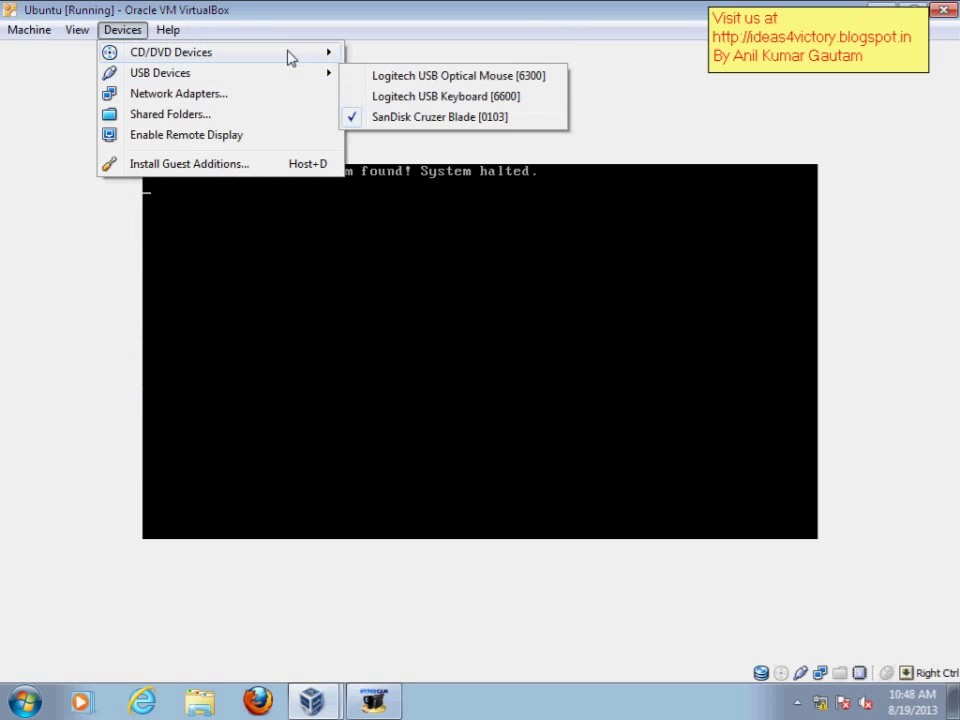
{"action": "mouse_move", "coordinate": [283, 56]}
{"action": "left_click", "coordinate": [409, 100]}
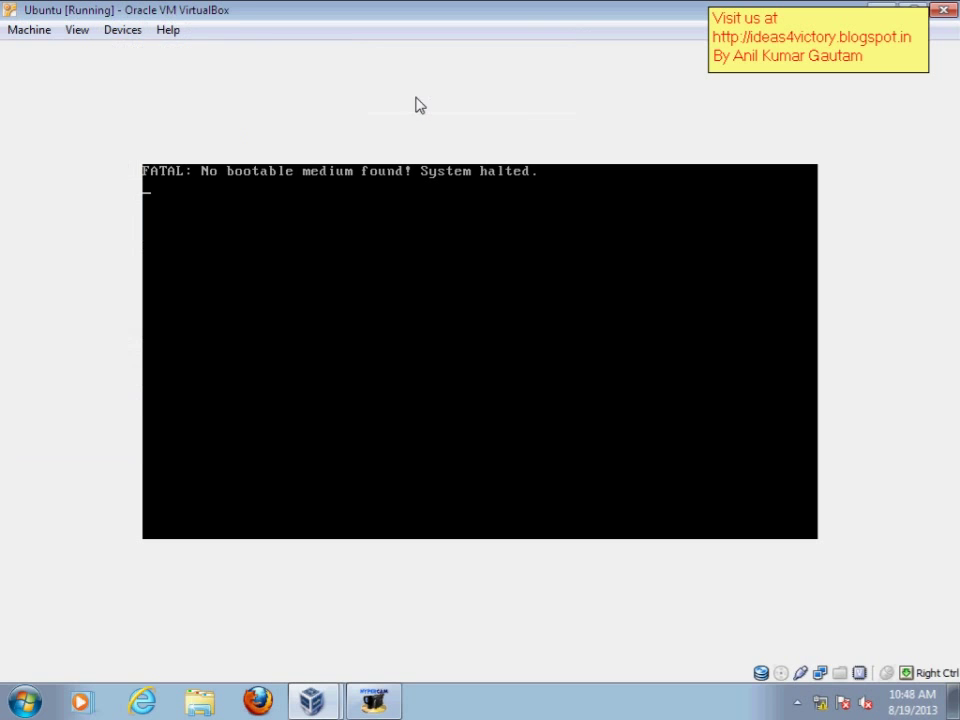
- Open the host Computer window, then drag it aside and close it to reveal the VM console
{"action": "left_click", "coordinate": [40, 35]}
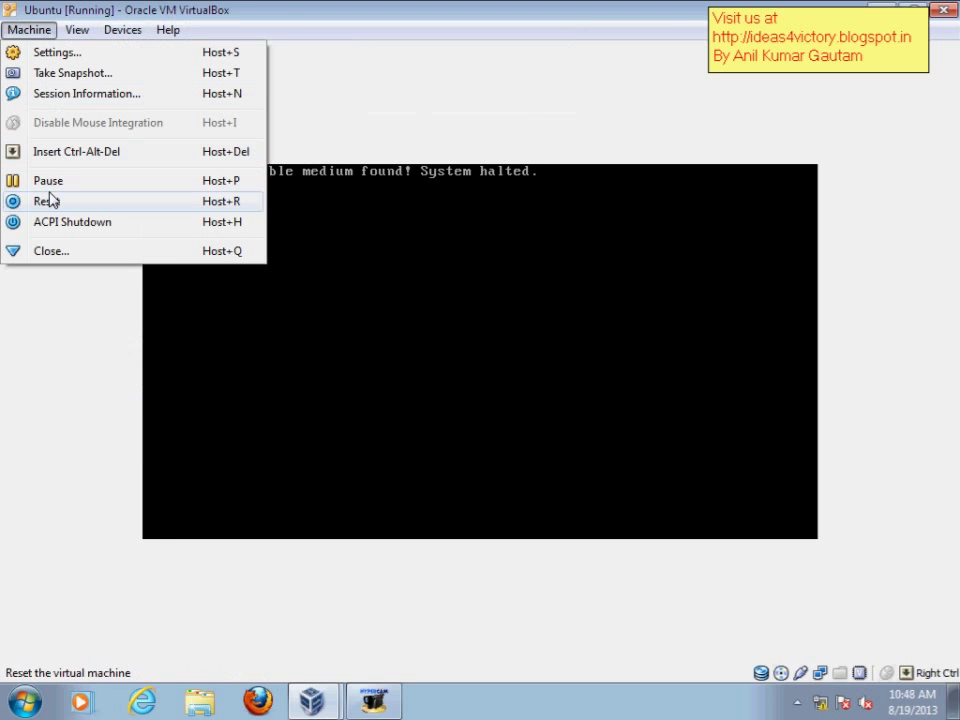
{"action": "left_click", "coordinate": [285, 6]}
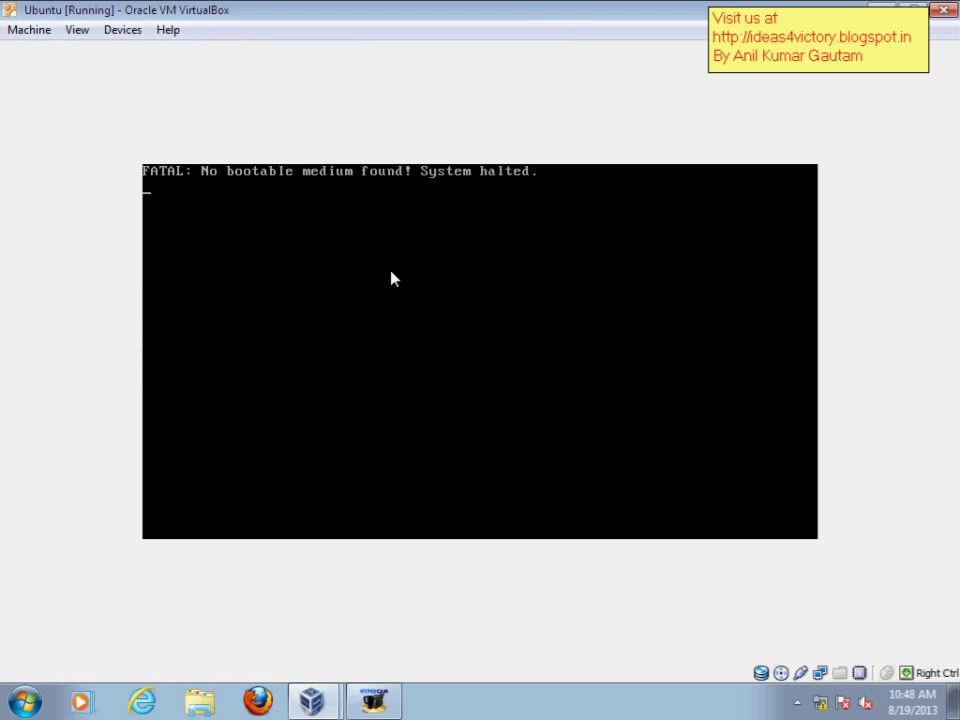
{"action": "left_click", "coordinate": [25, 700]}
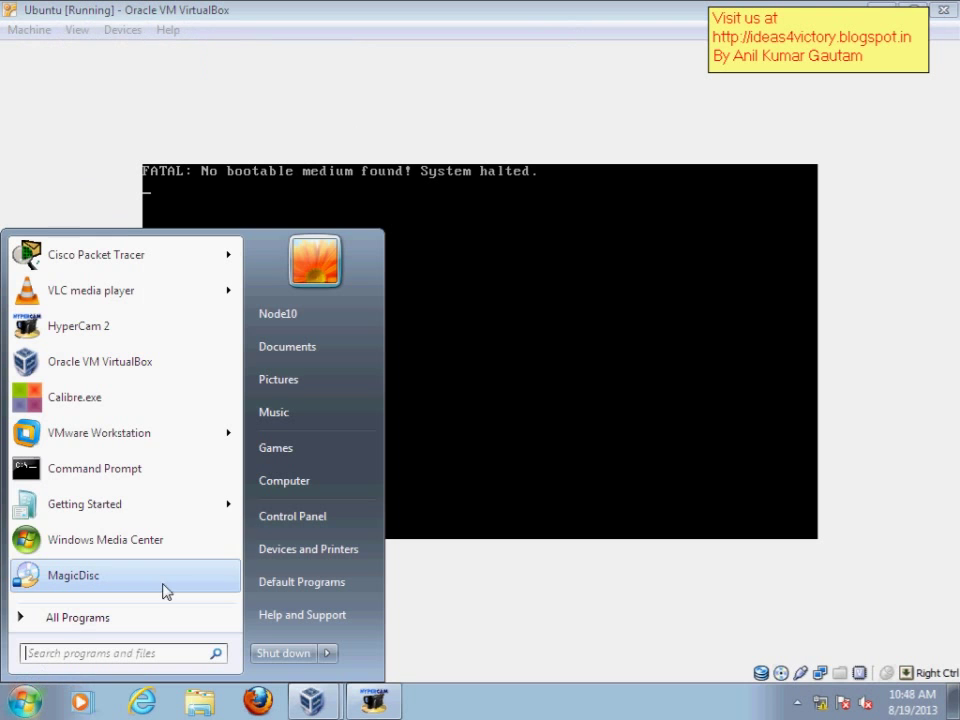
{"action": "left_click", "coordinate": [285, 490]}
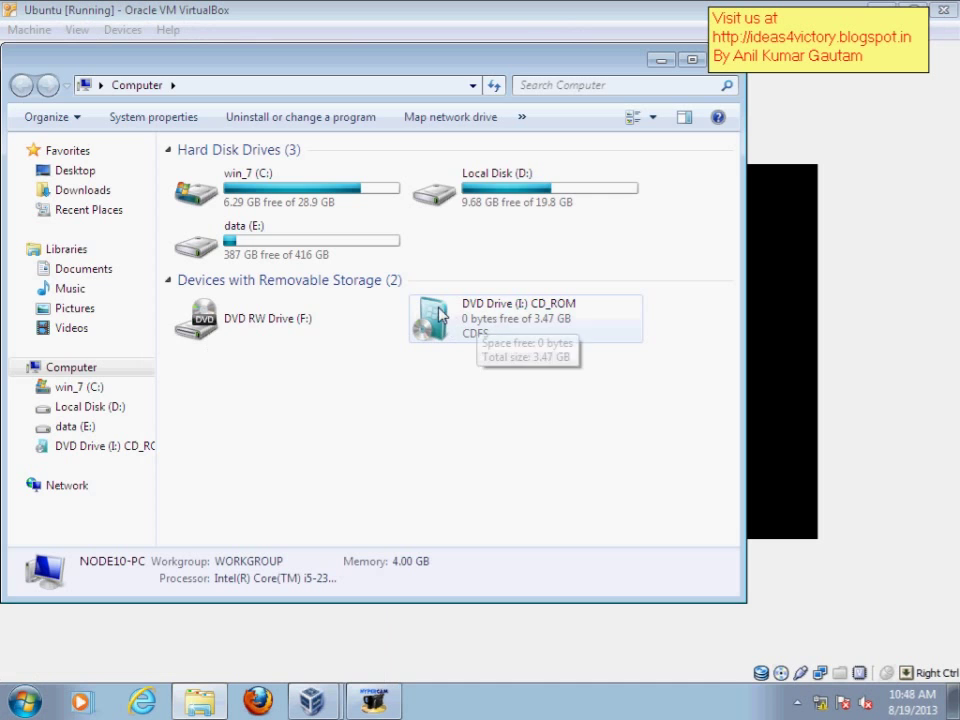
{"action": "left_click_drag", "start_coordinate": [446, 66], "coordinate": [103, 122]}
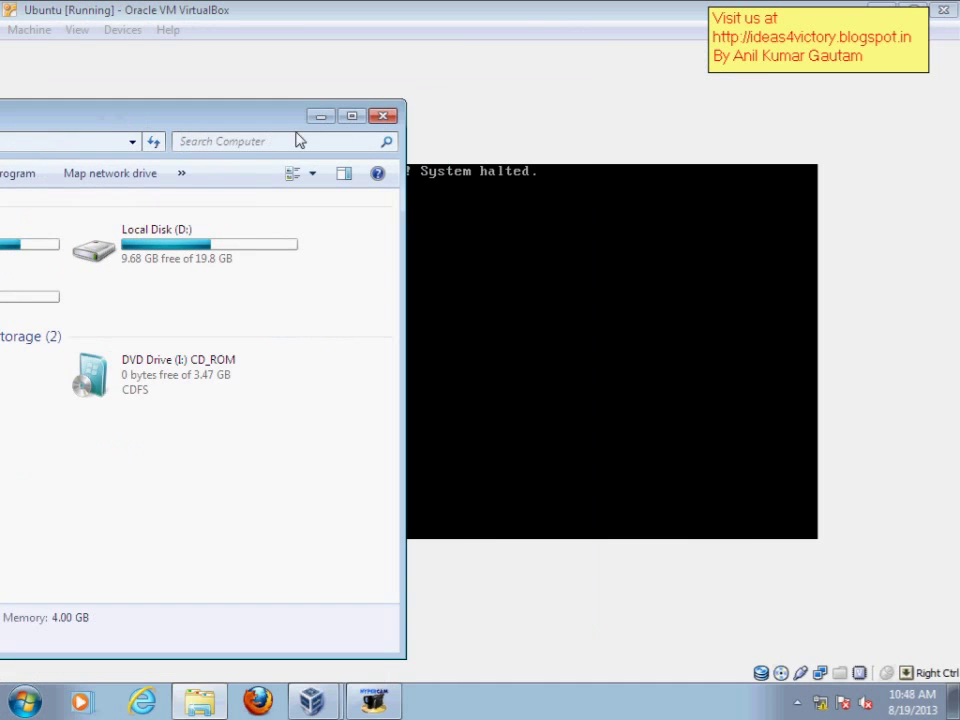
{"action": "left_click", "coordinate": [386, 118]}
- Reset the Ubuntu VM and press F12 at the splash for the boot device menu
{"action": "left_click", "coordinate": [45, 32]}
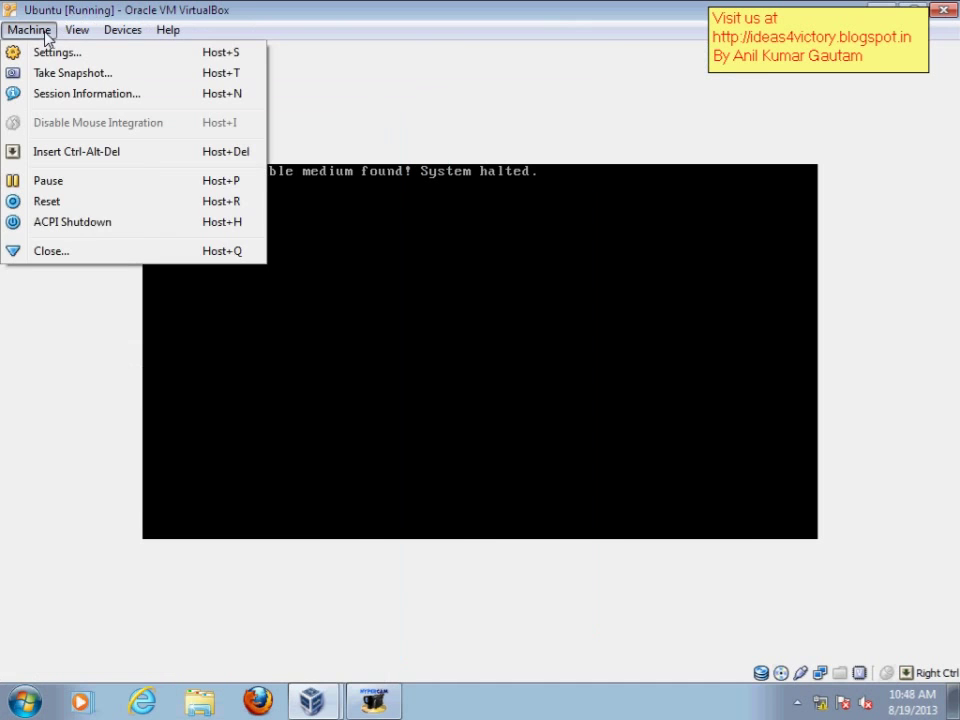
{"action": "left_click", "coordinate": [60, 201]}
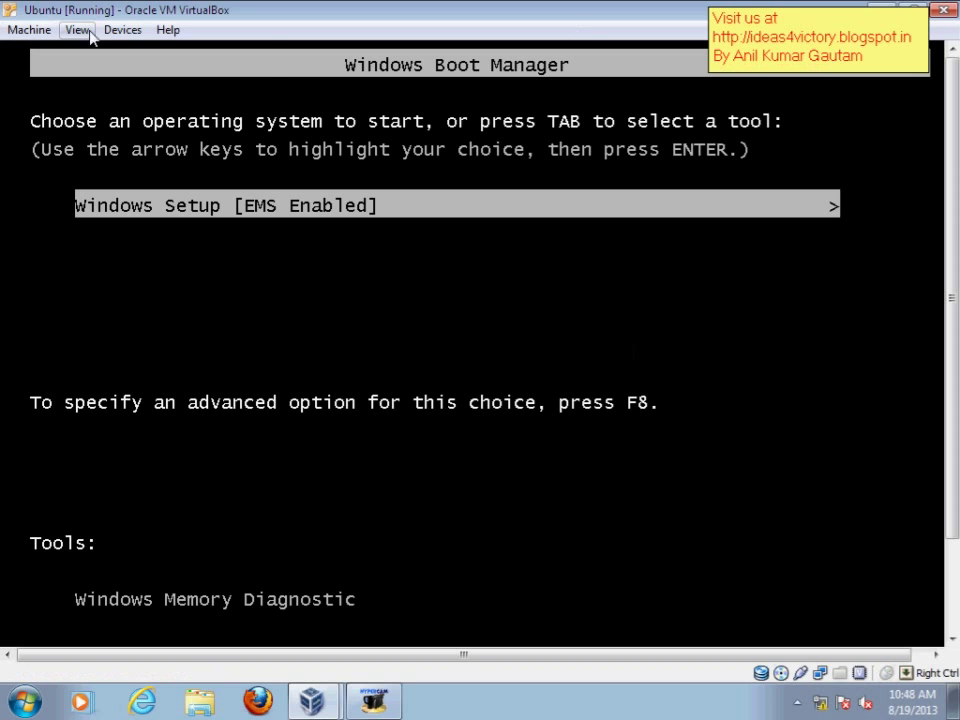
{"action": "left_click", "coordinate": [42, 32]}
{"action": "left_click", "coordinate": [76, 206]}
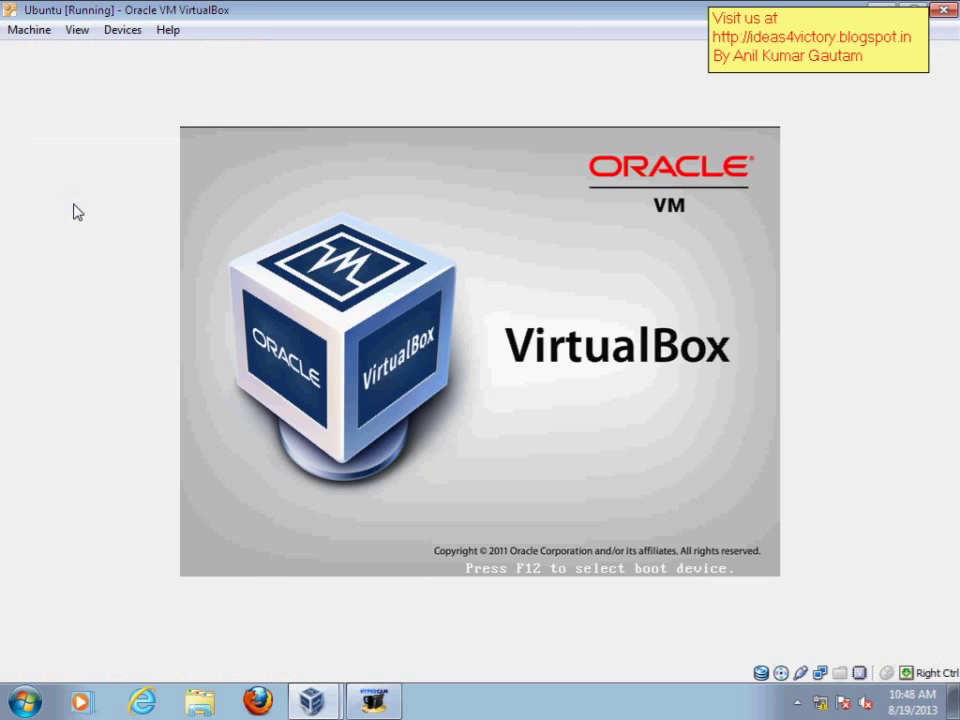
{"action": "key", "text": "F12"}
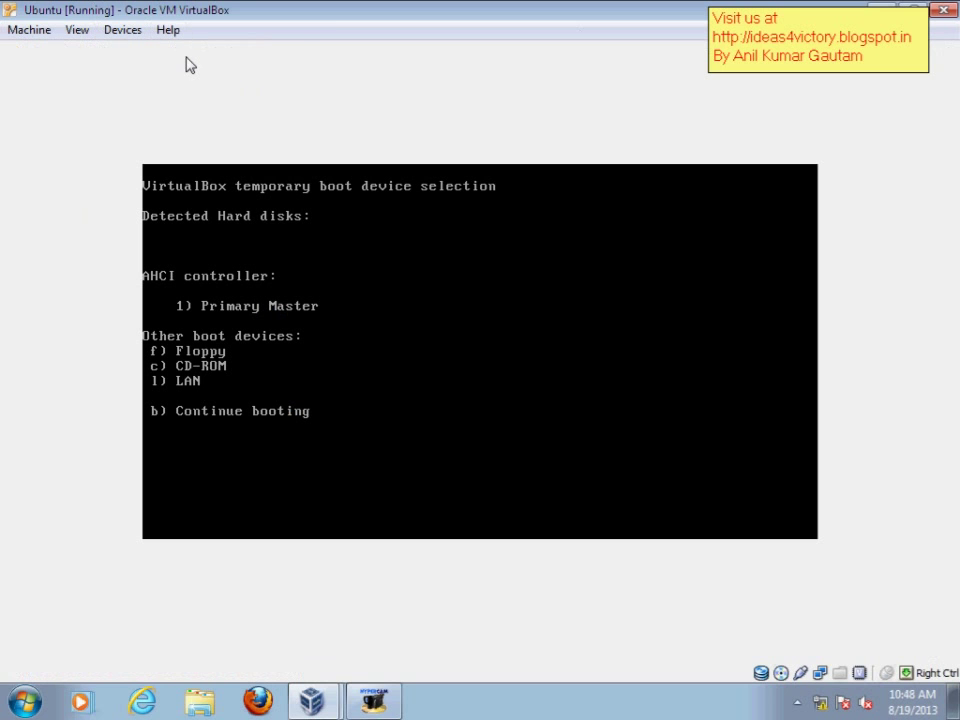
- Attach the host optical drive to the VM, check the USB devices, and reset the machine
{"action": "left_click", "coordinate": [132, 32]}
{"action": "mouse_move", "coordinate": [172, 80]}
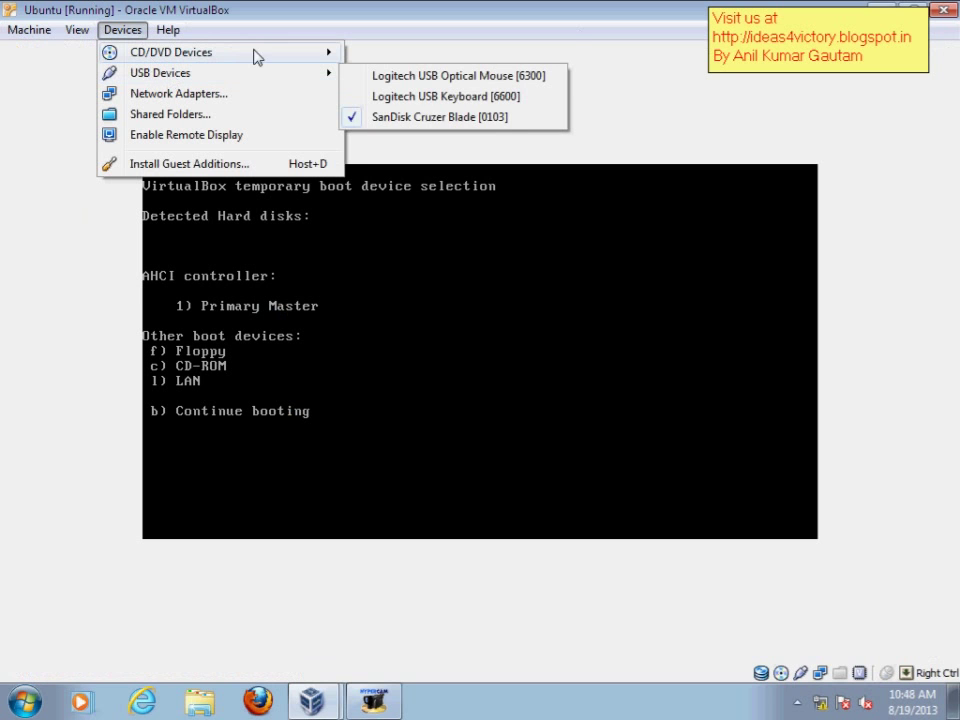
{"action": "mouse_move", "coordinate": [255, 53]}
{"action": "left_click", "coordinate": [406, 98]}
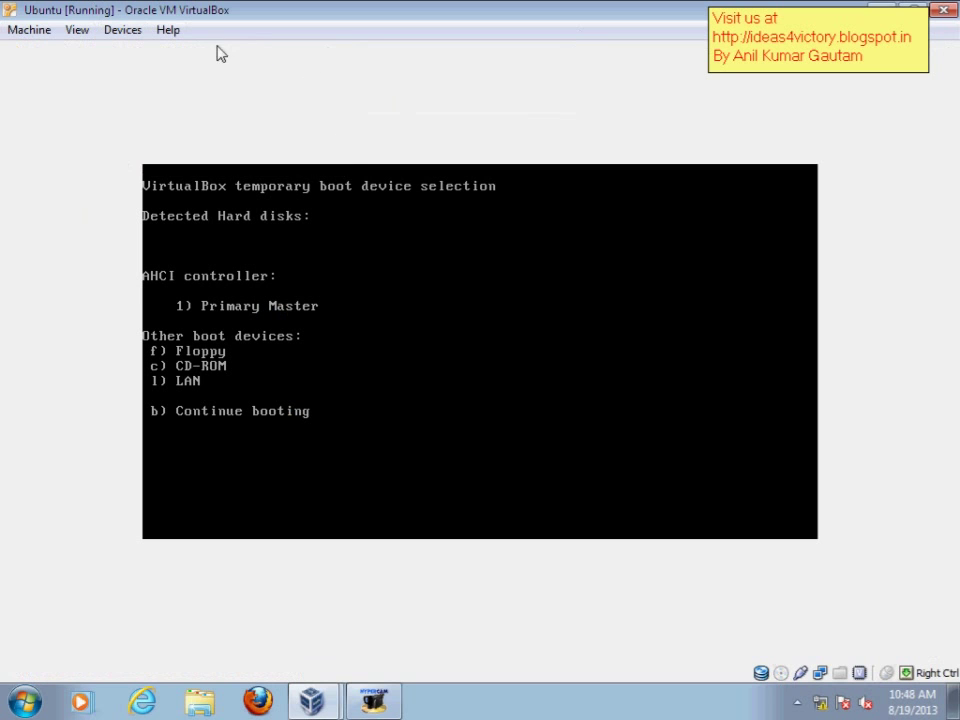
{"action": "left_click", "coordinate": [127, 31]}
{"action": "mouse_move", "coordinate": [156, 72]}
{"action": "mouse_move", "coordinate": [199, 58]}
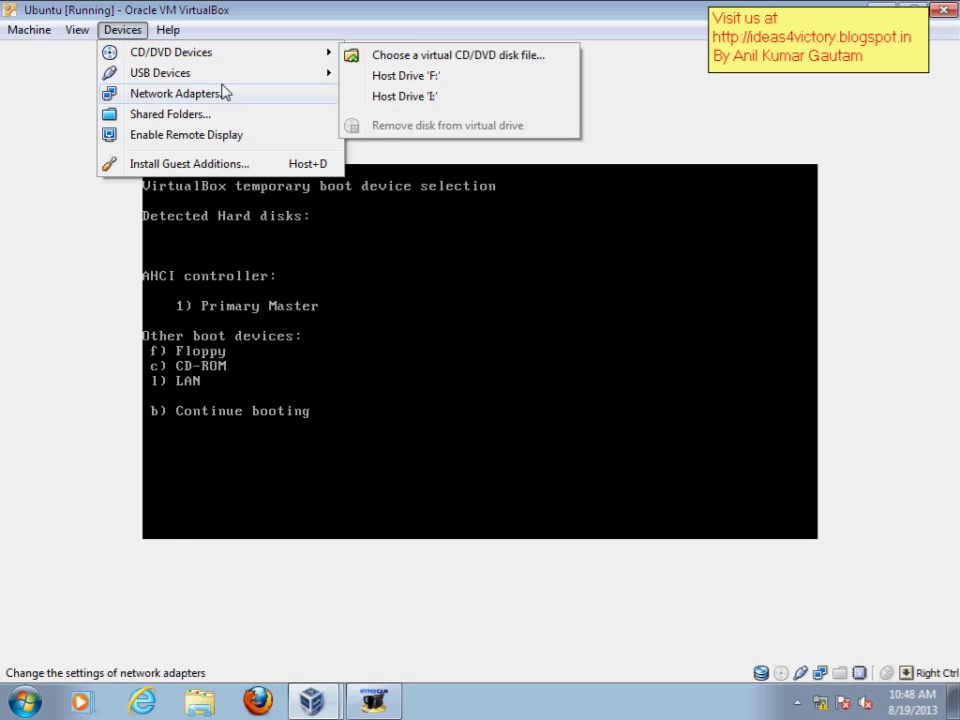
{"action": "mouse_move", "coordinate": [238, 78]}
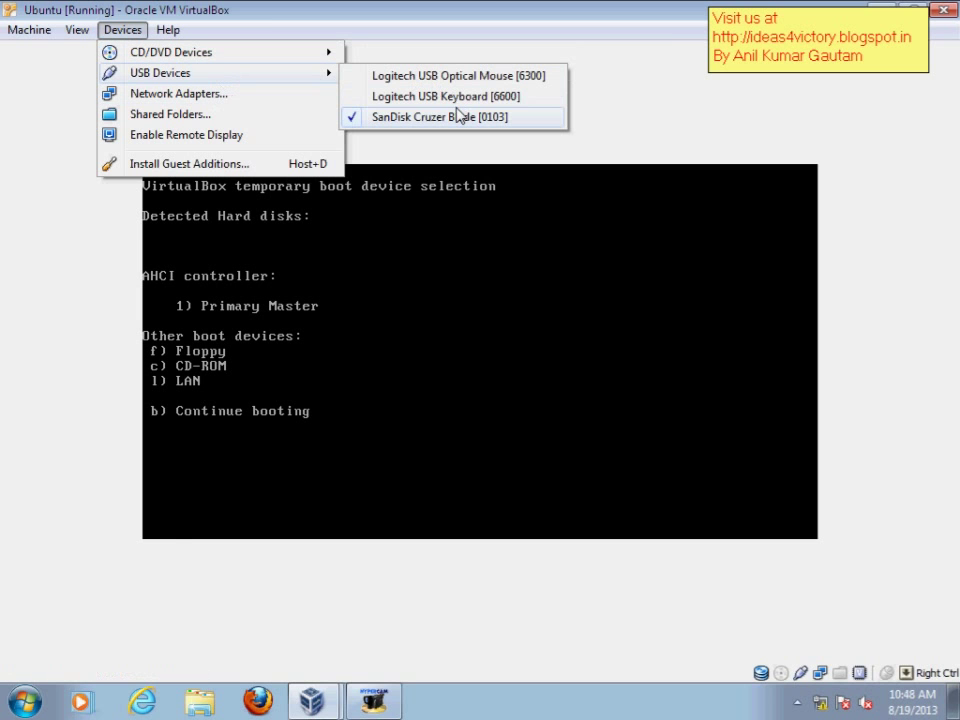
{"action": "left_click", "coordinate": [28, 29]}
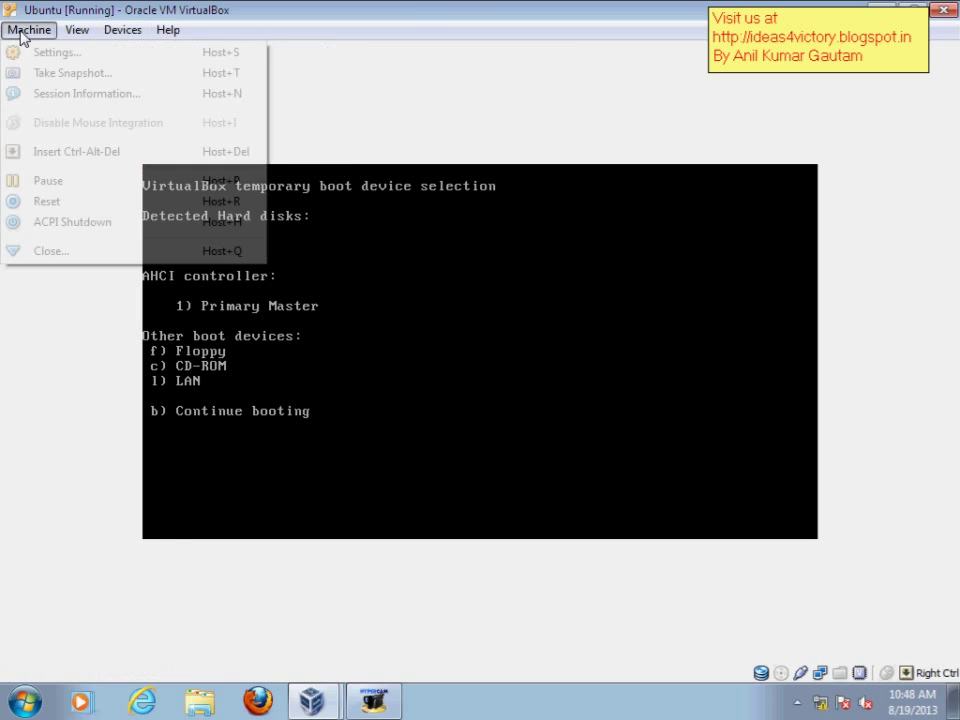
{"action": "left_click", "coordinate": [48, 201]}
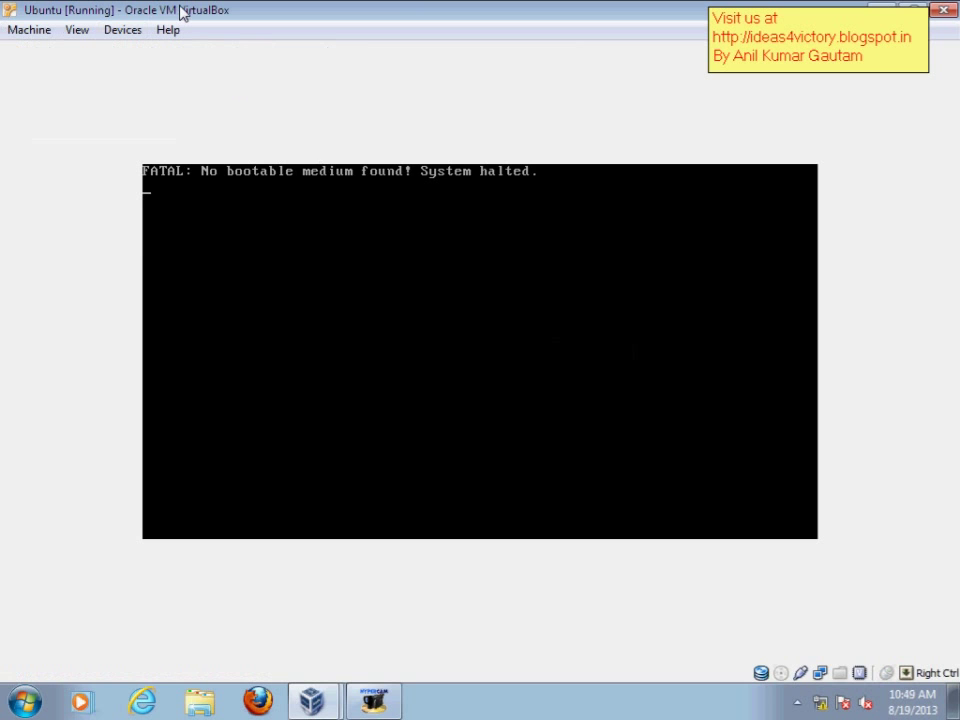
- Toggle the SanDisk Cruzer Blade USB device off and back on, then reset the VM again
{"action": "left_click", "coordinate": [128, 32]}
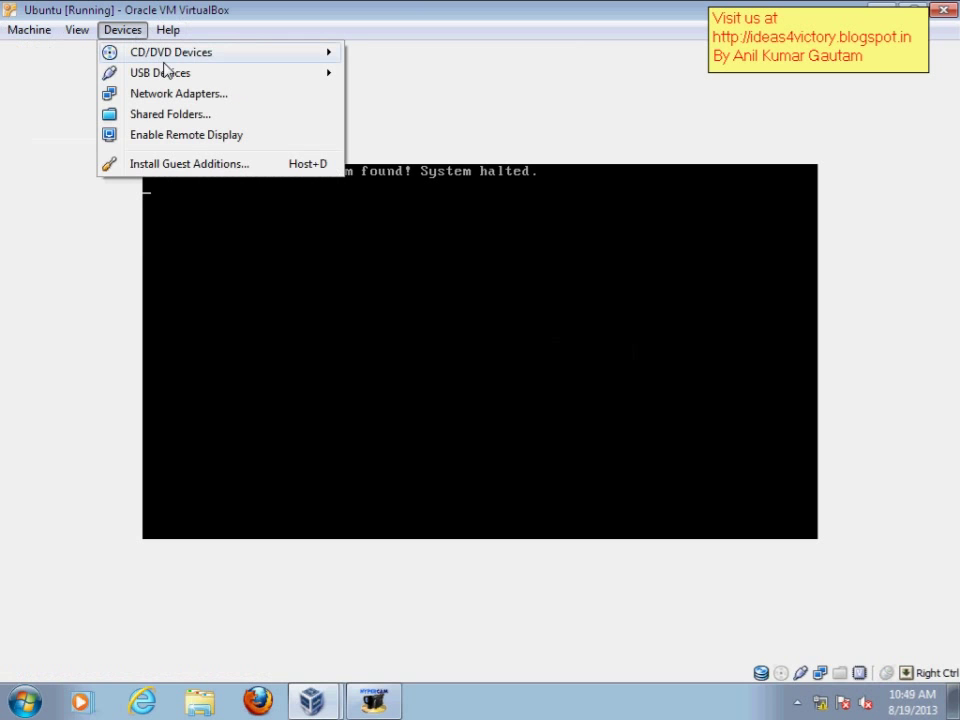
{"action": "mouse_move", "coordinate": [229, 78]}
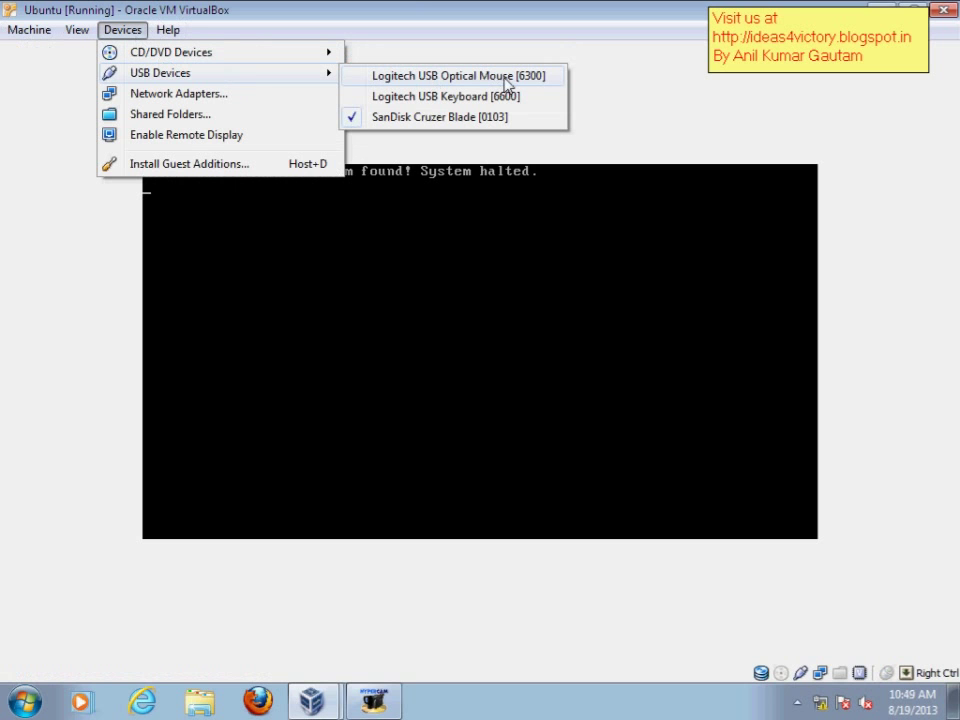
{"action": "left_click", "coordinate": [422, 118]}
{"action": "left_click", "coordinate": [128, 30]}
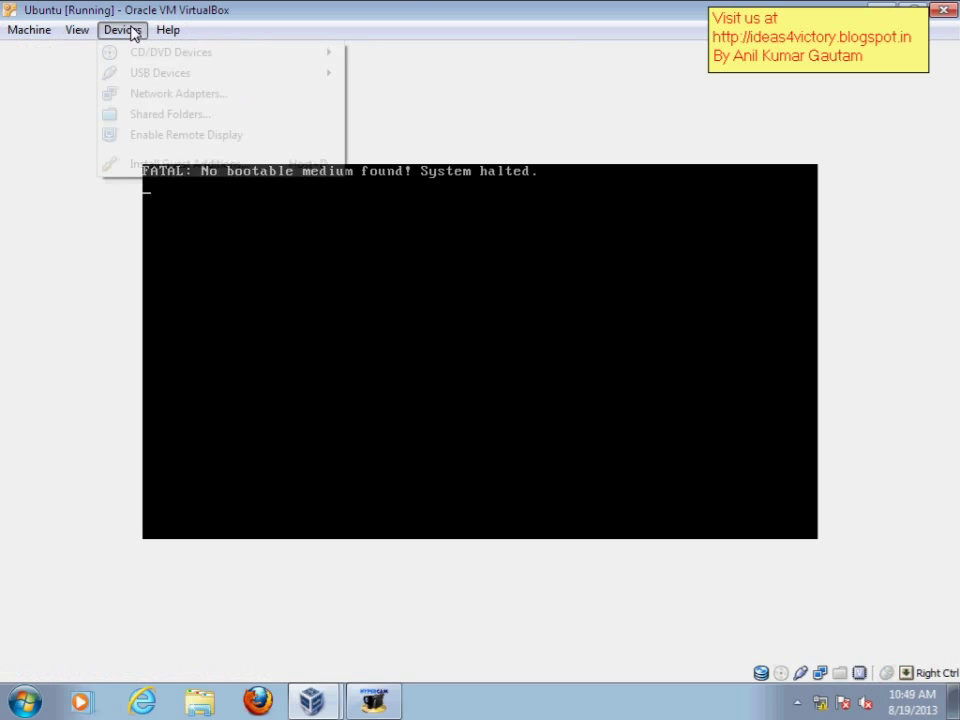
{"action": "left_click", "coordinate": [392, 121]}
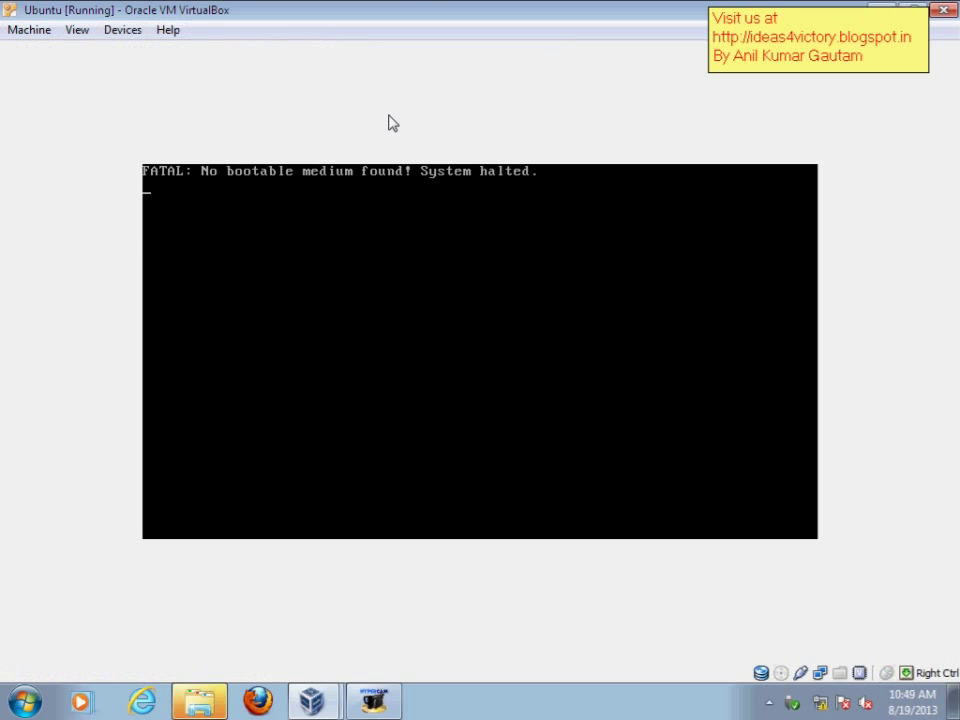
{"action": "left_click", "coordinate": [8, 30]}
{"action": "left_click", "coordinate": [62, 200]}
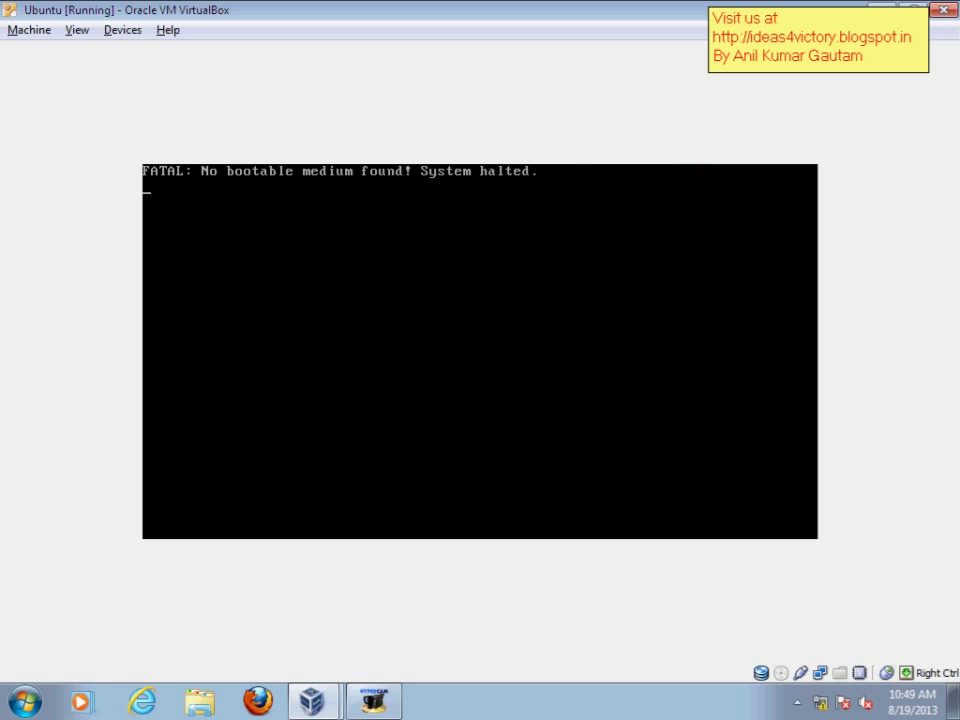
{"action": "left_click", "coordinate": [114, 30]}
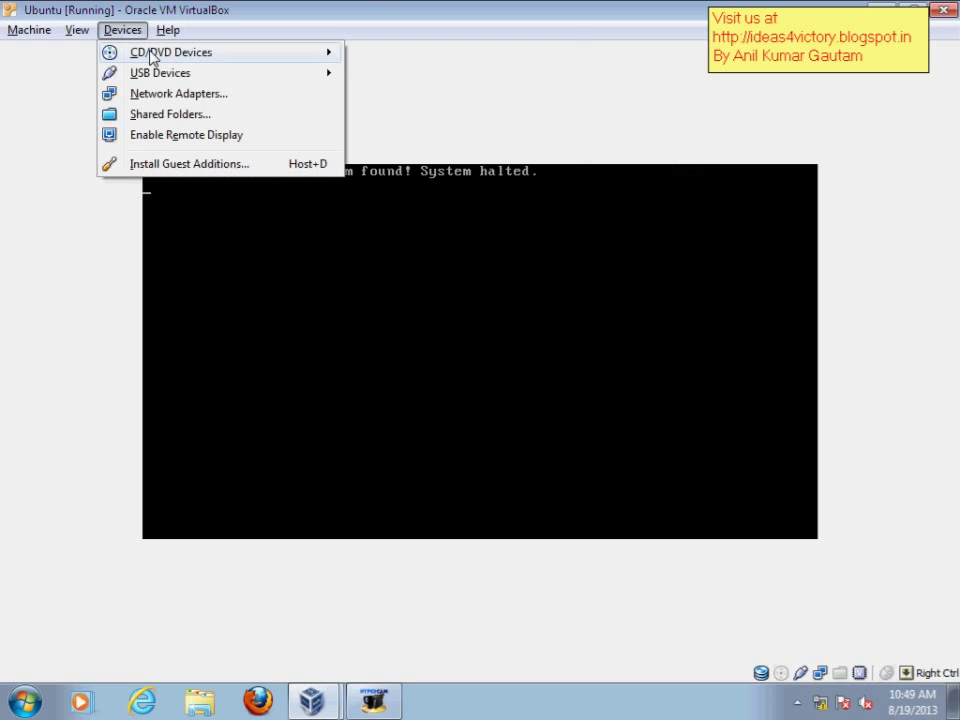
{"action": "mouse_move", "coordinate": [122, 52]}
{"action": "left_click", "coordinate": [455, 54]}
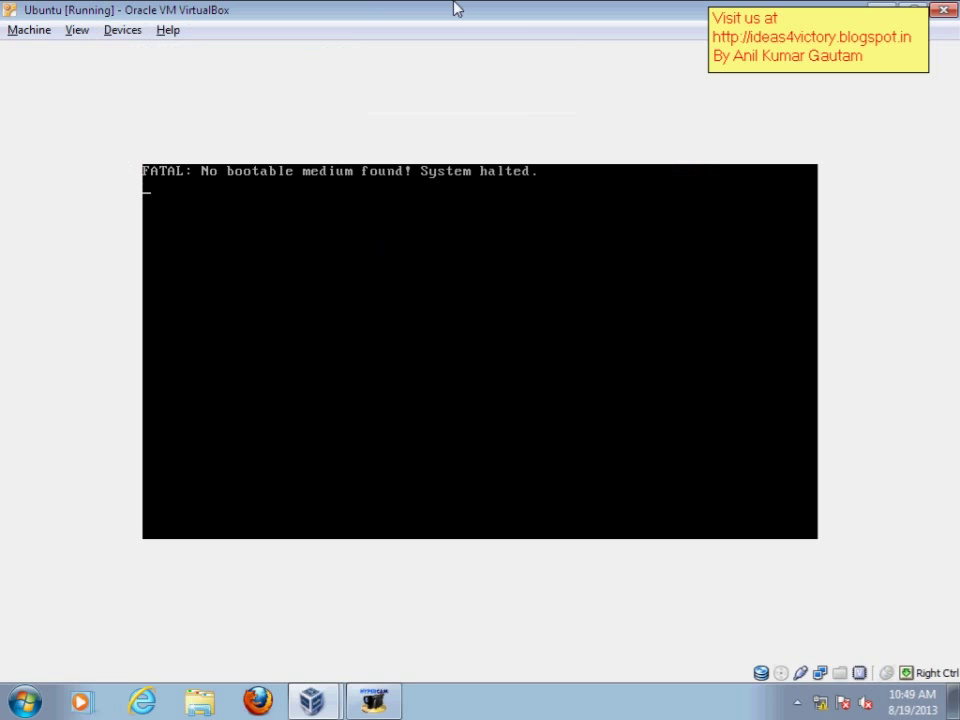
- Unmount the current image from MagicDisc virtual drive I:
{"action": "left_click", "coordinate": [797, 703]}
{"action": "right_click", "coordinate": [765, 620]}
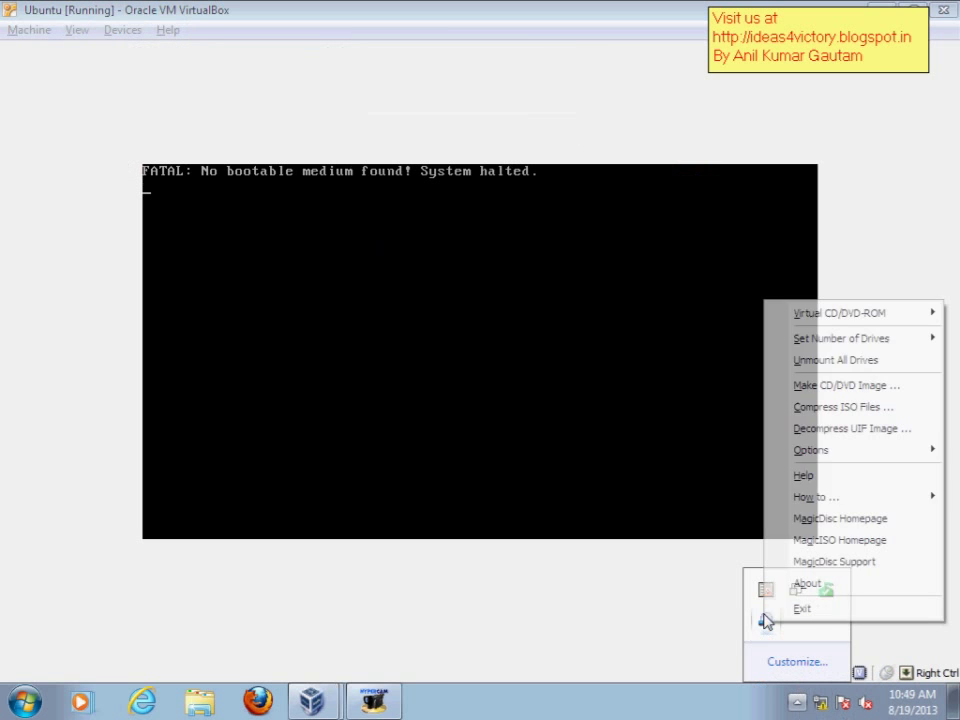
{"action": "mouse_move", "coordinate": [810, 315]}
{"action": "mouse_move", "coordinate": [750, 316]}
{"action": "left_click", "coordinate": [811, 335]}
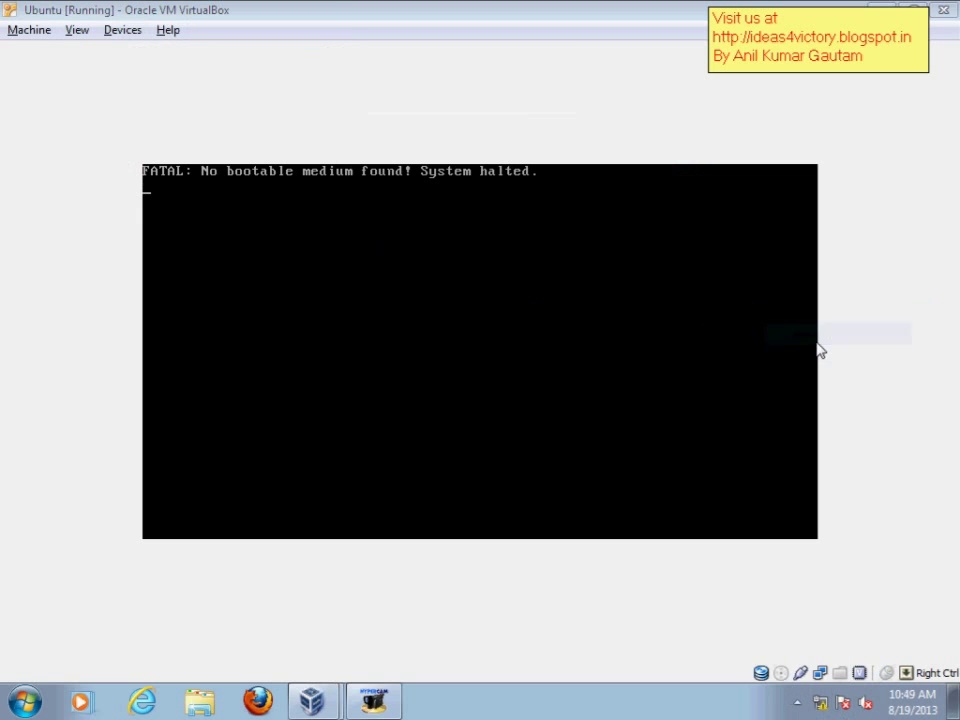
- Mount ubuntu-10.04-beta2-desktop-i386 from data (E:) on drive I: and dismiss AutoPlay
{"action": "left_click", "coordinate": [797, 703]}
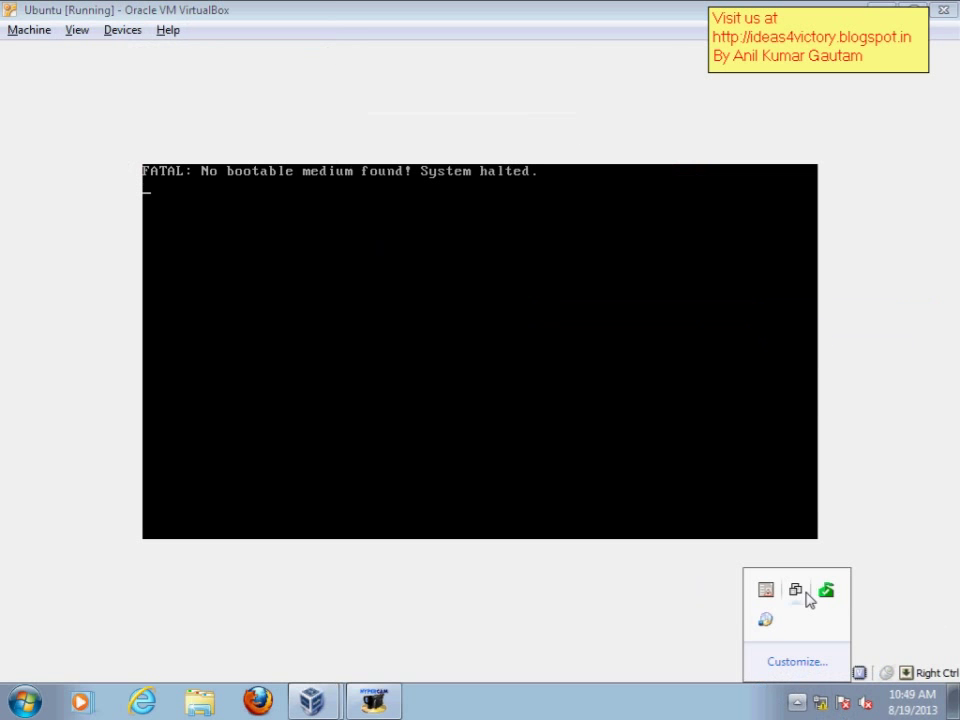
{"action": "right_click", "coordinate": [765, 620]}
{"action": "mouse_move", "coordinate": [765, 302]}
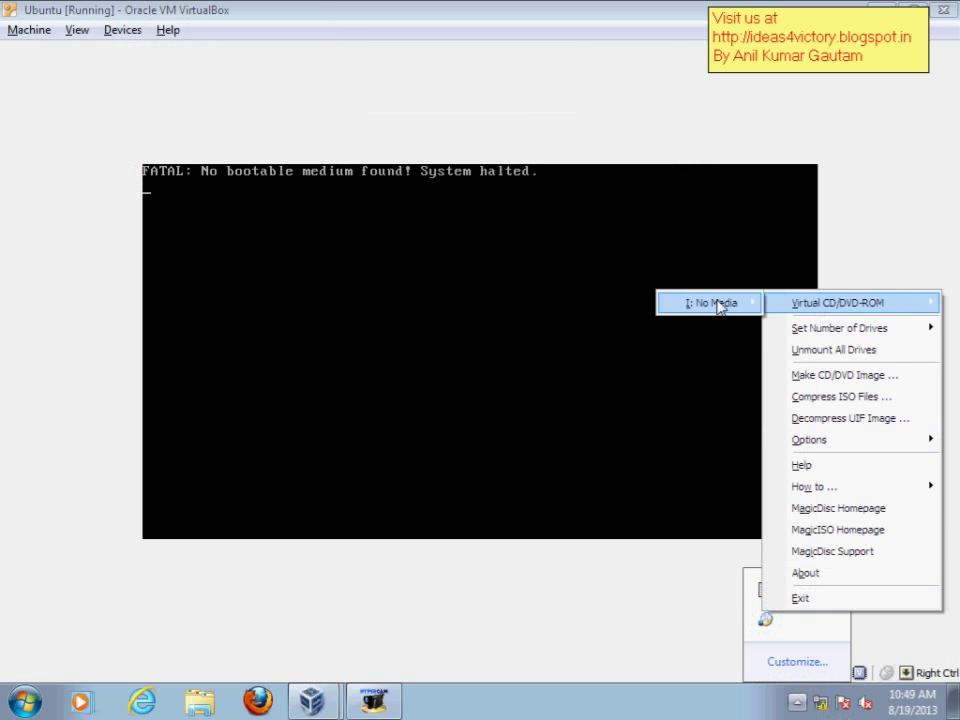
{"action": "left_click", "coordinate": [744, 307]}
{"action": "left_click", "coordinate": [265, 345]}
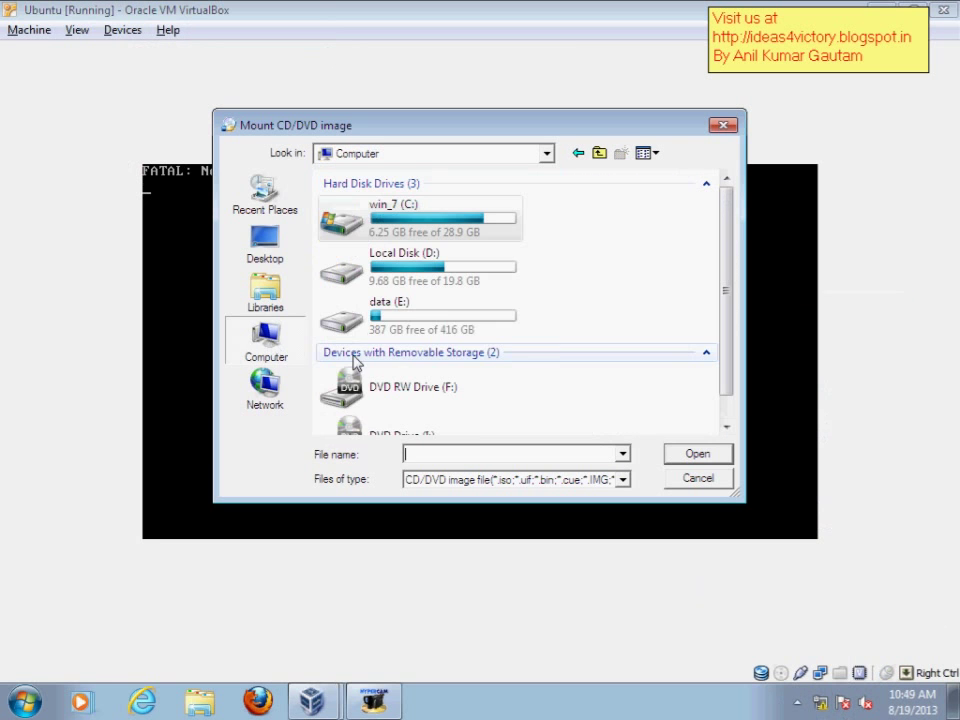
{"action": "double_click", "coordinate": [380, 303]}
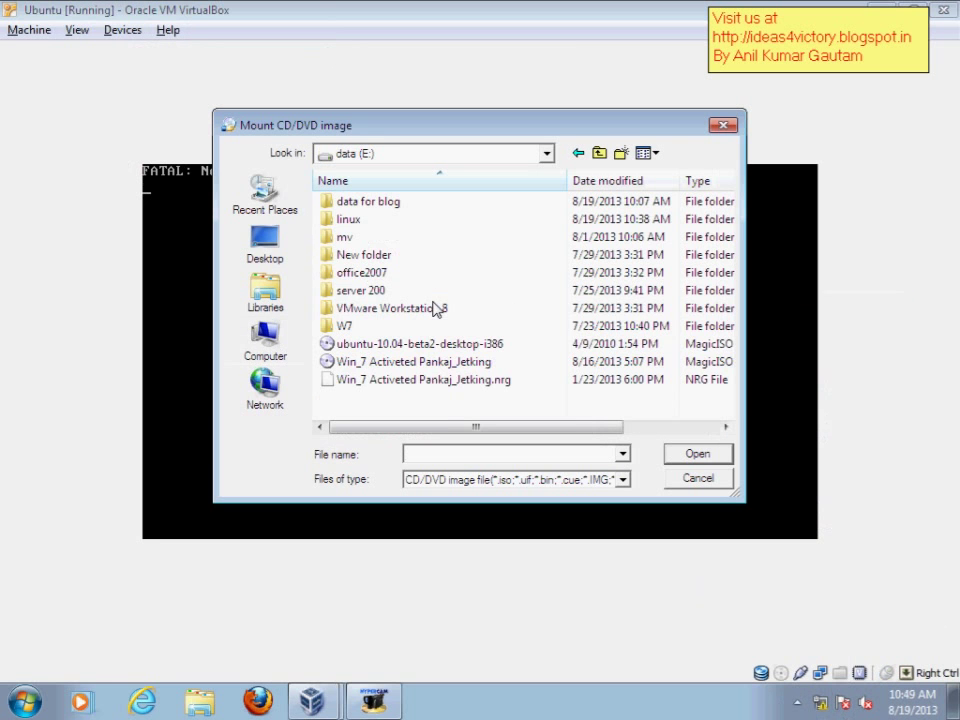
{"action": "double_click", "coordinate": [398, 345]}
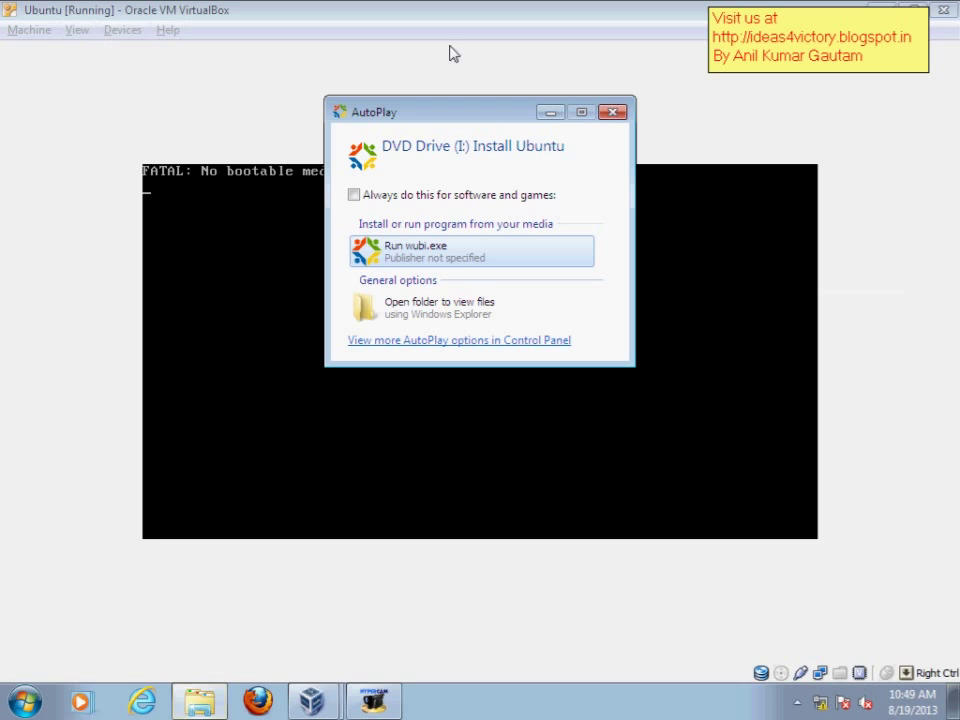
{"action": "left_click", "coordinate": [611, 109]}
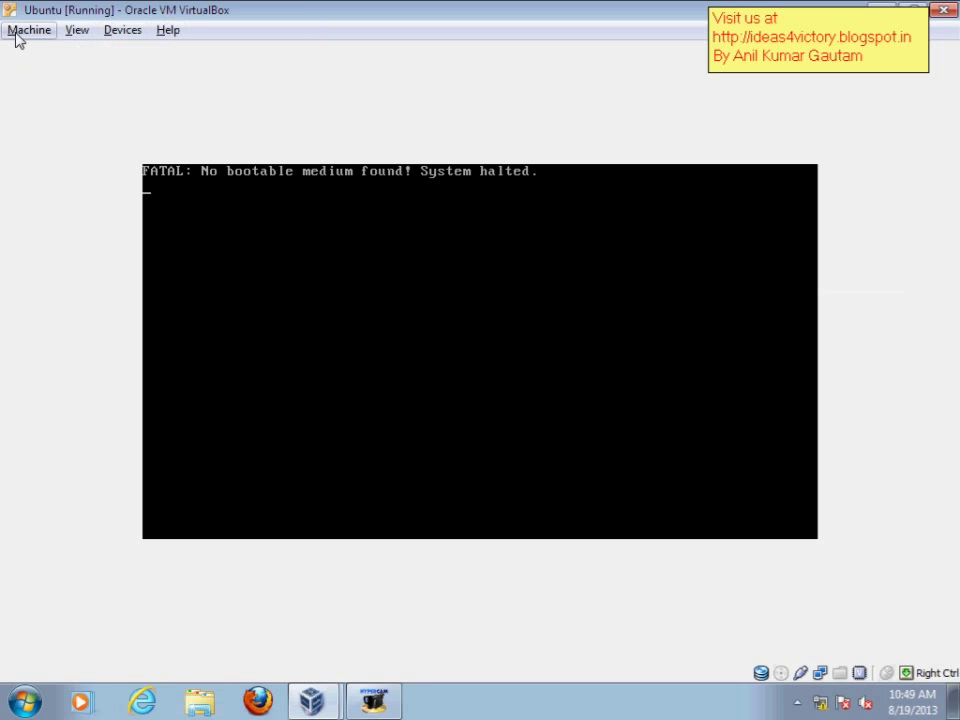
- Give the VM host drive I: as its CD, then open the host Computer window with Win+E
{"action": "left_click", "coordinate": [131, 32]}
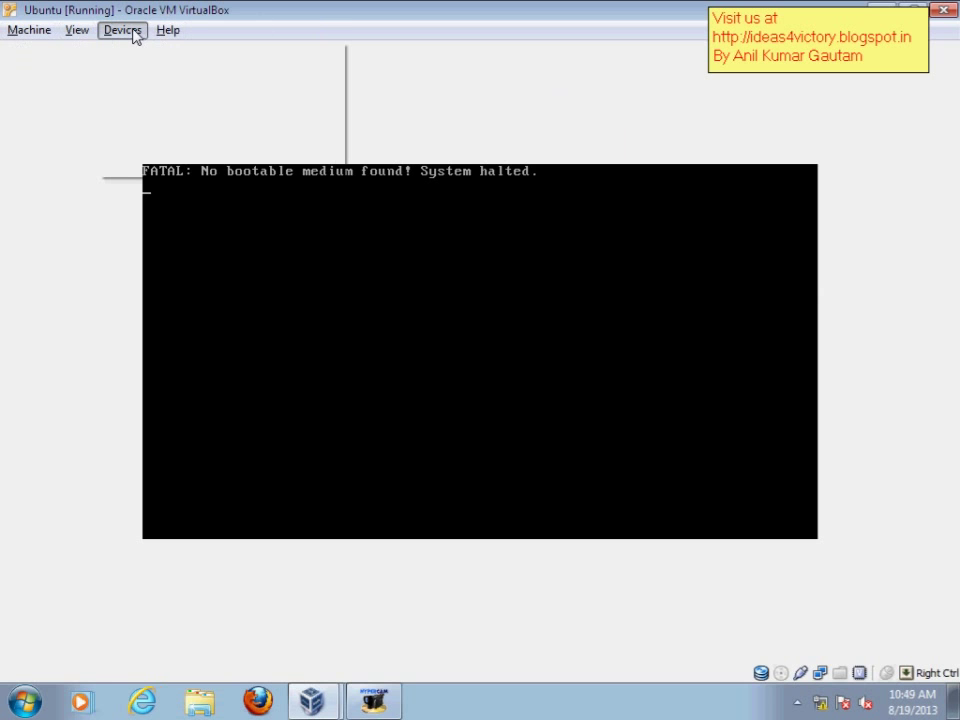
{"action": "mouse_move", "coordinate": [169, 61]}
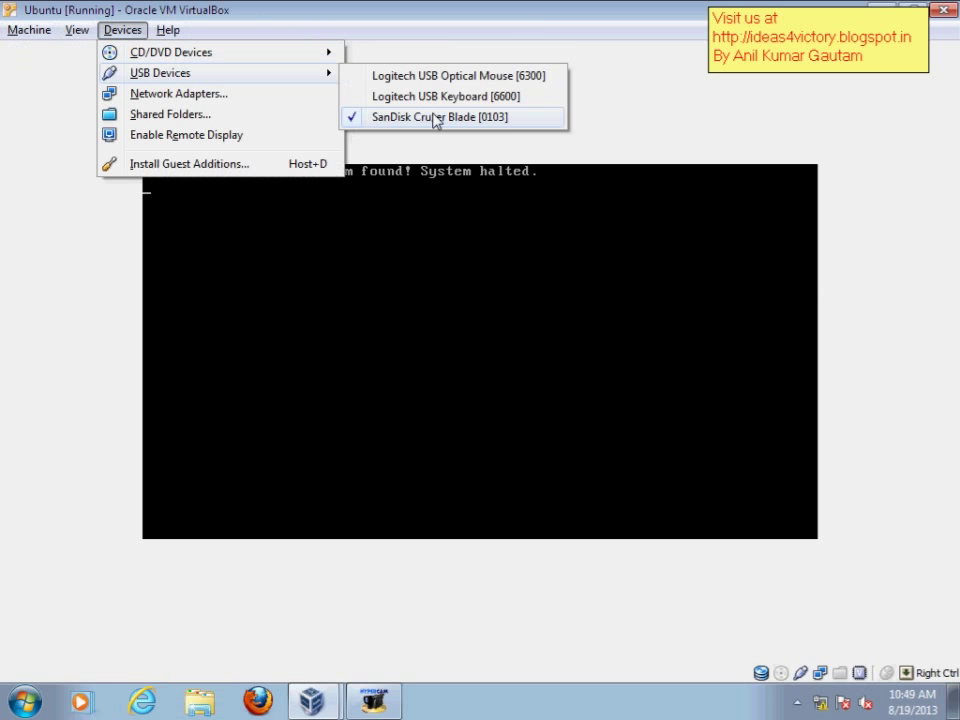
{"action": "left_click", "coordinate": [409, 100]}
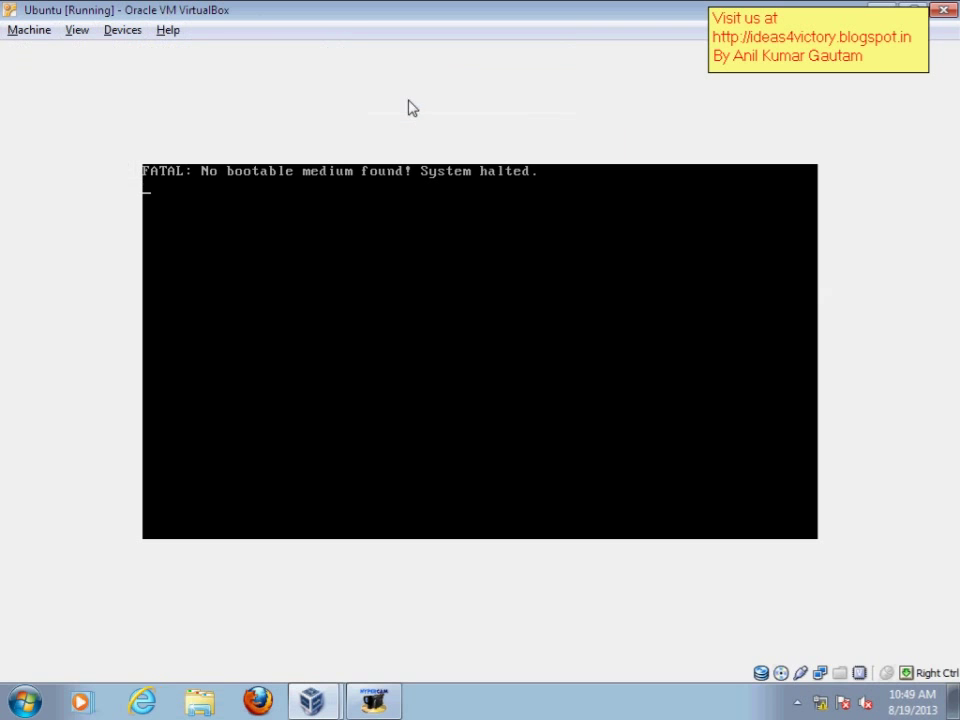
{"action": "left_click", "coordinate": [30, 33]}
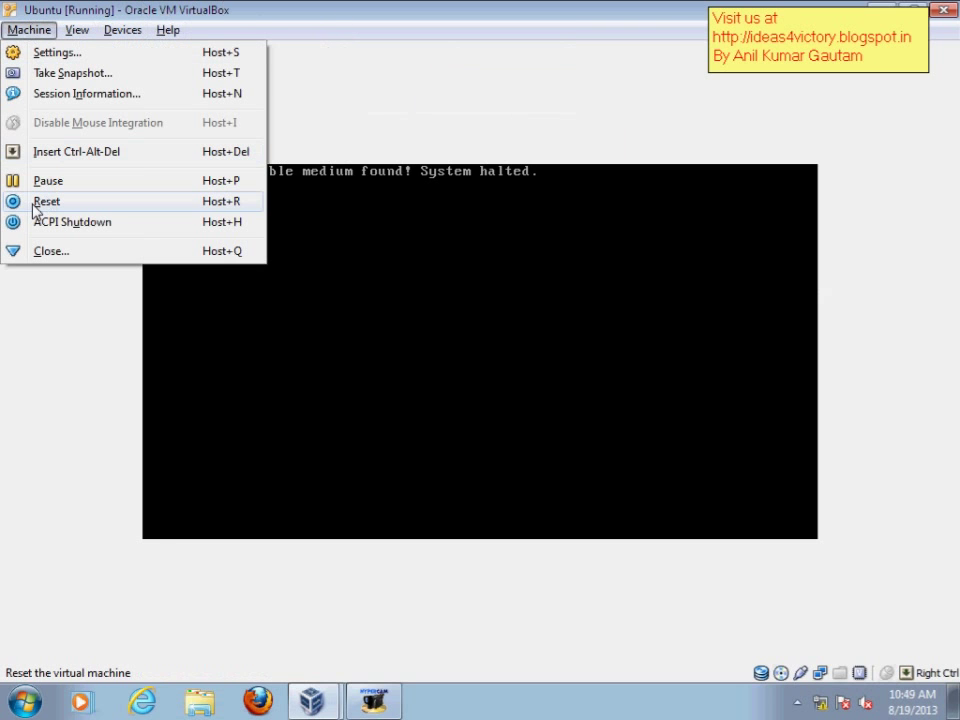
{"action": "key", "text": "super+e"}
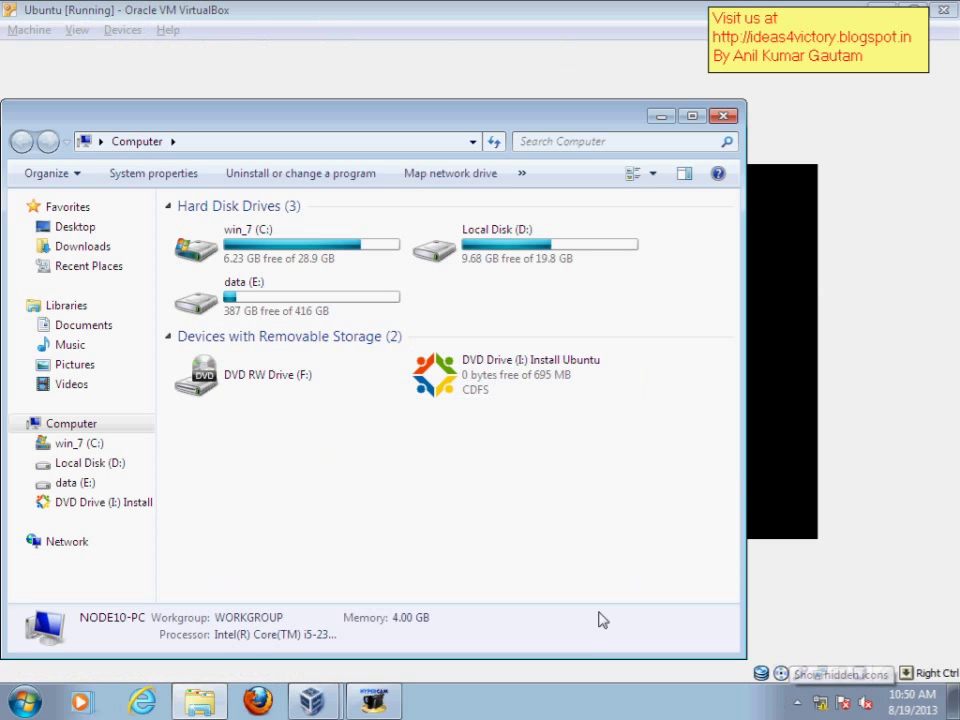
- Dismiss AutoPlay, check the DVD Drive (I:) Install Ubuntu details, and close Computer
{"action": "left_click", "coordinate": [613, 113]}
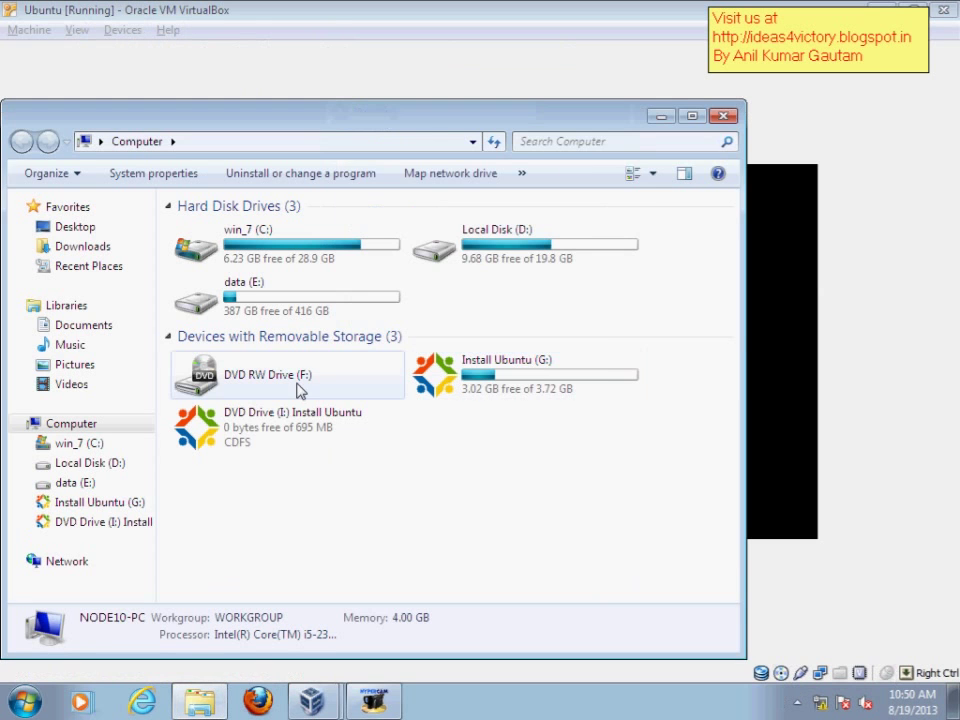
{"action": "left_click", "coordinate": [231, 435]}
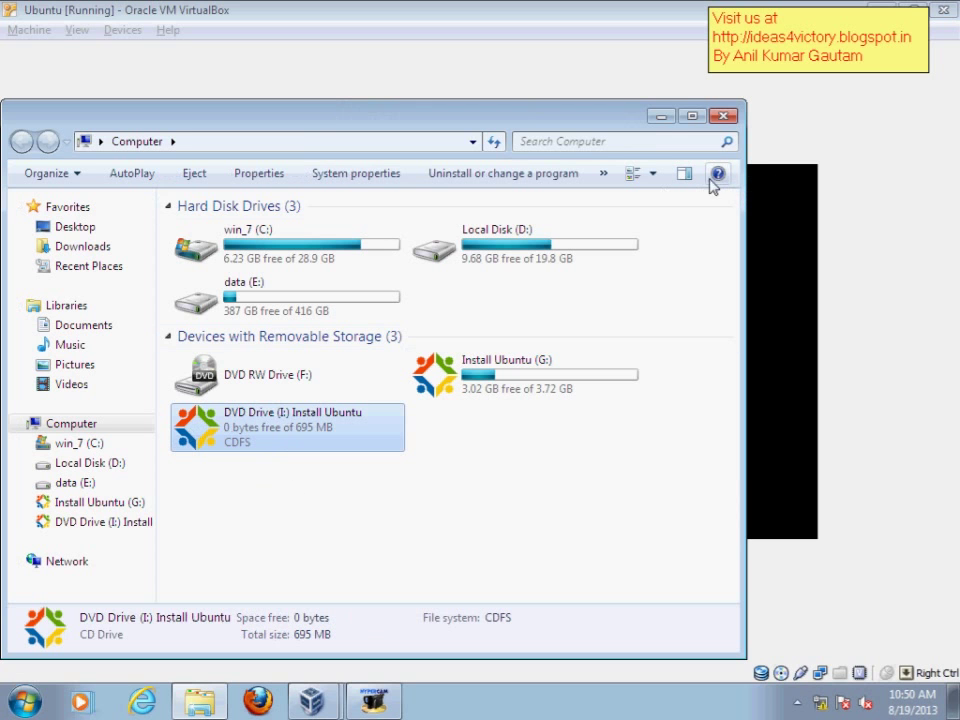
{"action": "left_click", "coordinate": [727, 120]}
{"action": "left_click", "coordinate": [122, 30]}
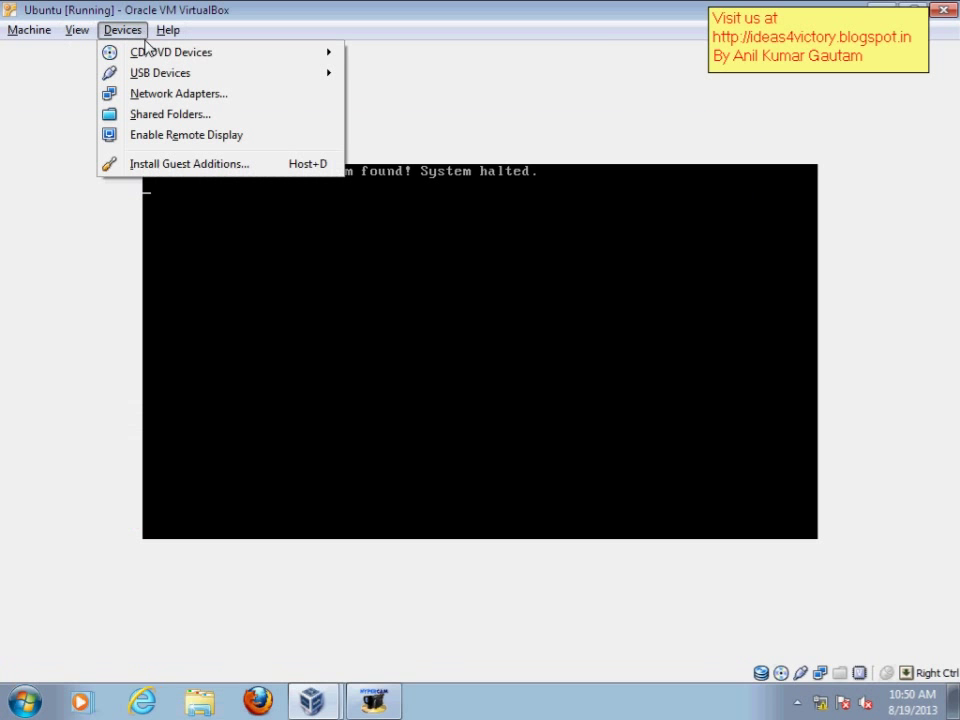
{"action": "mouse_move", "coordinate": [160, 52]}
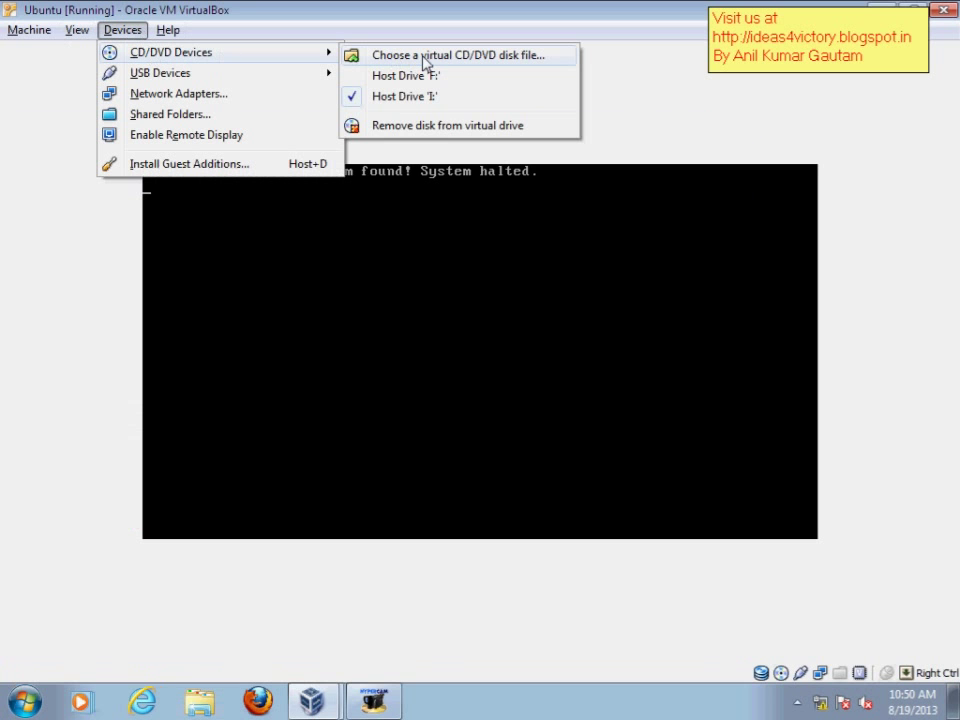
{"action": "left_click", "coordinate": [426, 58]}
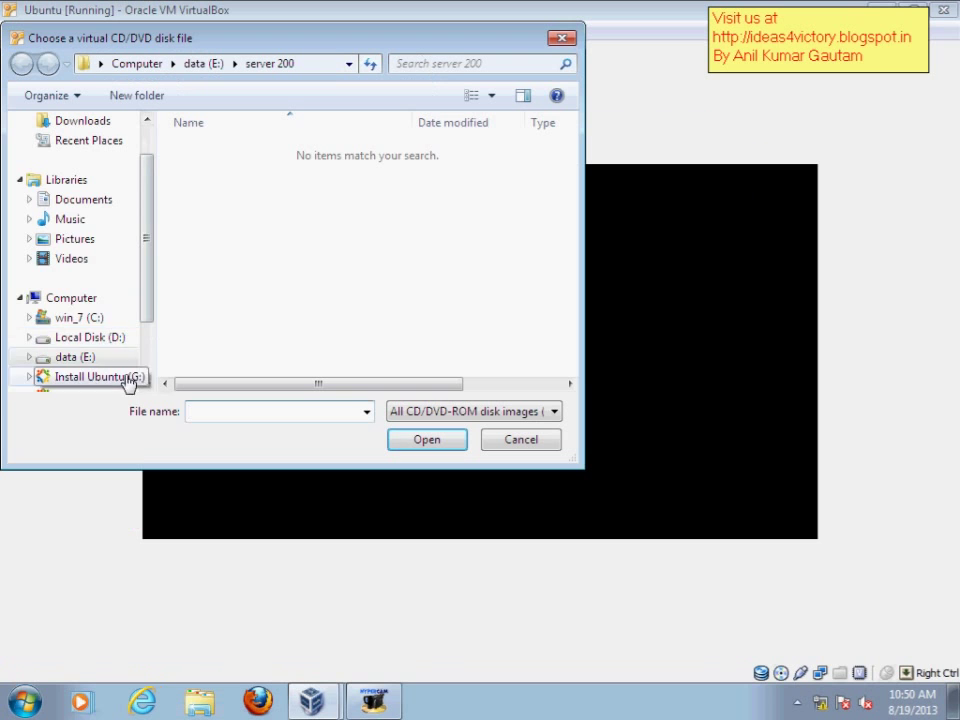
{"action": "scroll", "coordinate": [145, 362], "scroll_direction": "down", "scroll_amount": 2}
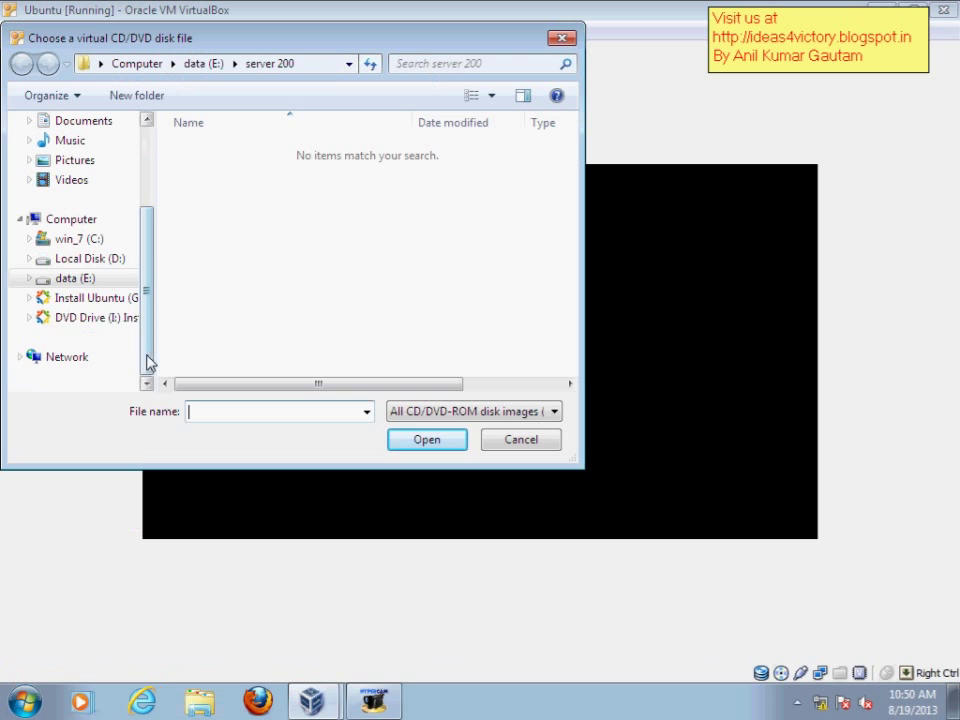
{"action": "left_click", "coordinate": [115, 302]}
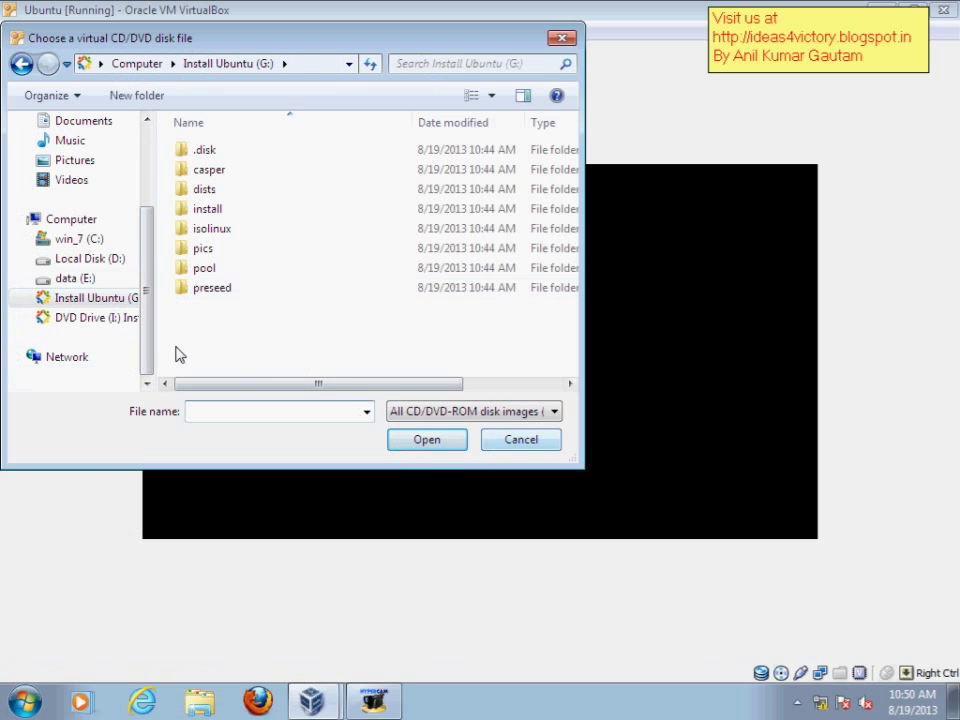
{"action": "left_click", "coordinate": [100, 318]}
{"action": "left_click", "coordinate": [446, 441]}
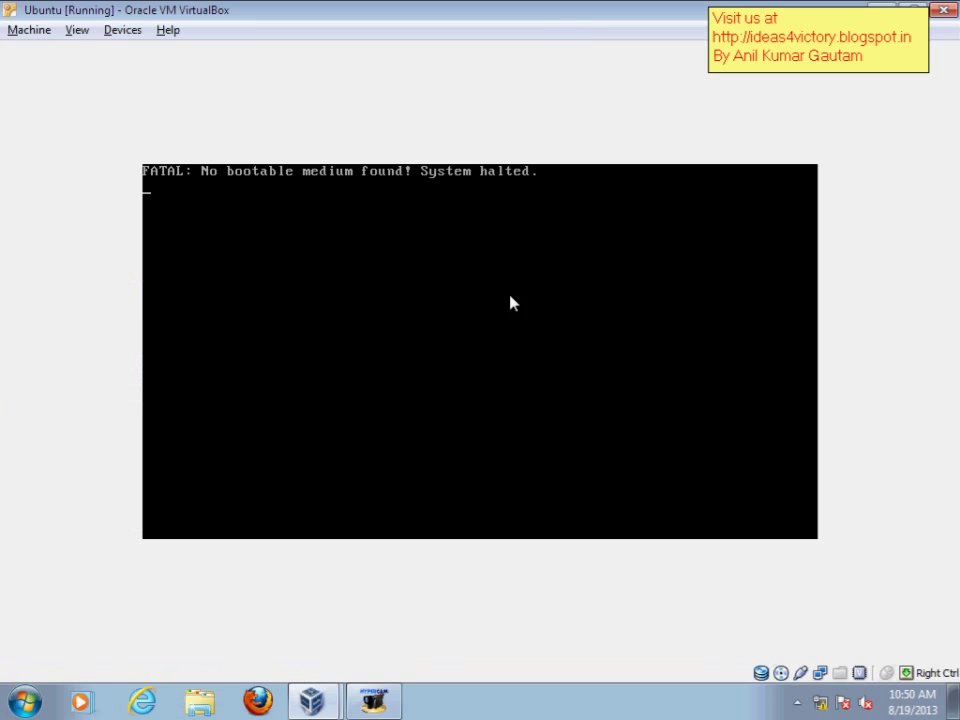
{"action": "left_click", "coordinate": [122, 30]}
{"action": "mouse_move", "coordinate": [230, 73]}
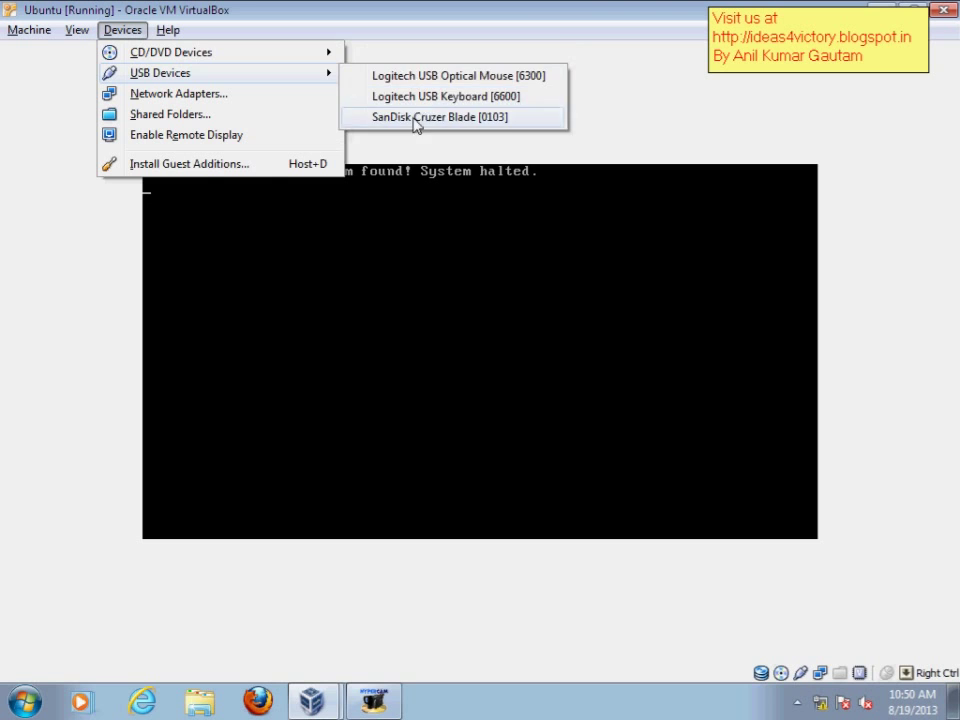
{"action": "mouse_move", "coordinate": [311, 56]}
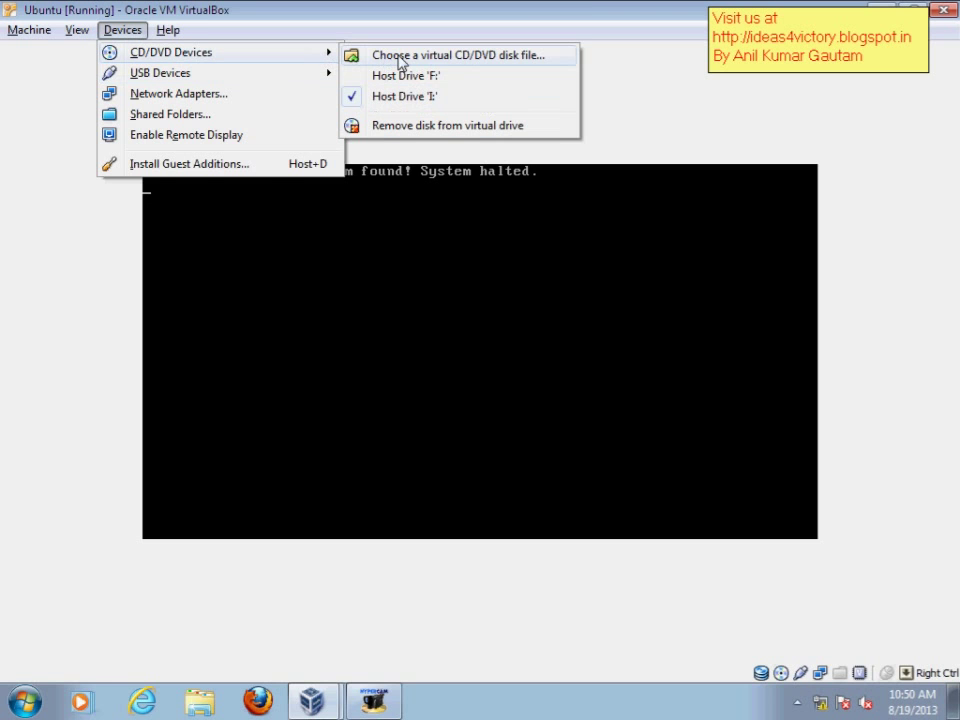
{"action": "left_click", "coordinate": [436, 9]}
{"action": "left_click", "coordinate": [32, 30]}
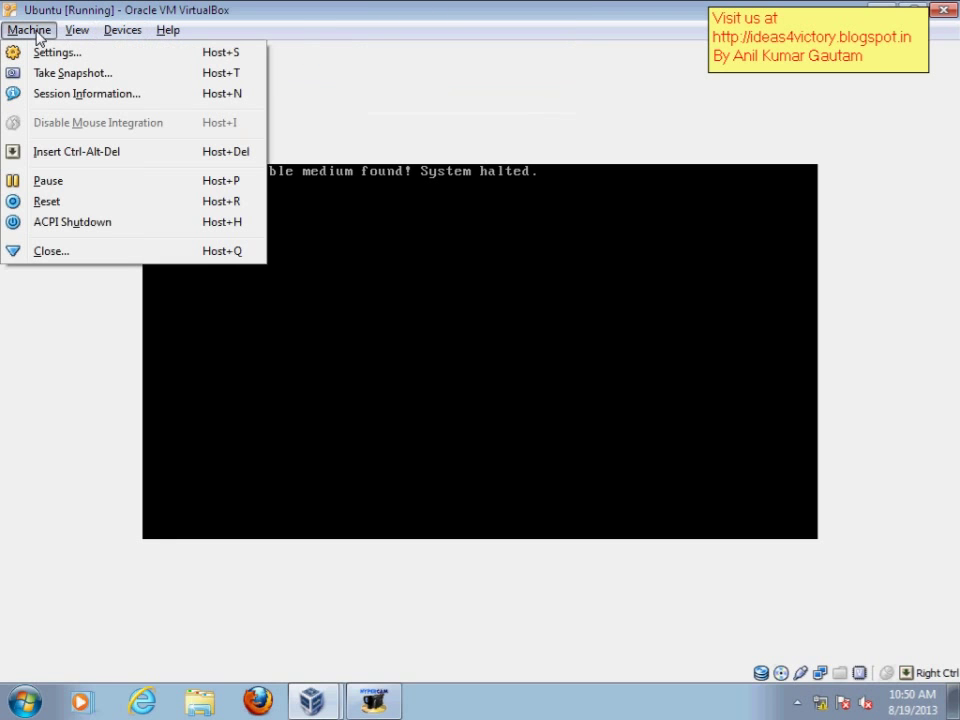
- Reset the VM, restore its window, and switch the VM display to fullscreen
{"action": "left_click", "coordinate": [46, 202]}
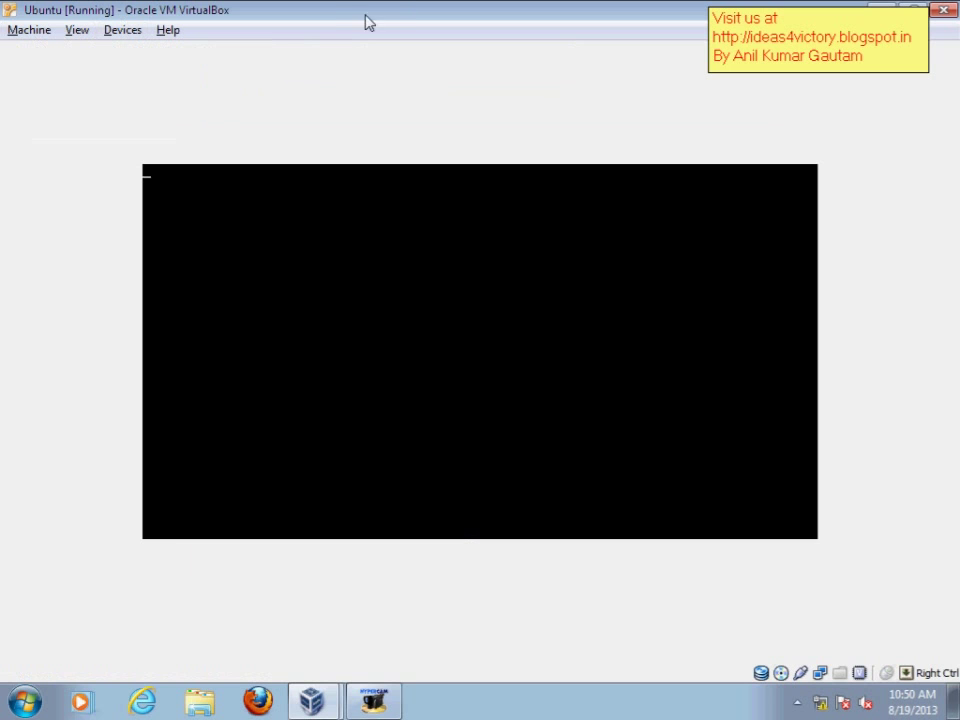
{"action": "double_click", "coordinate": [331, 9]}
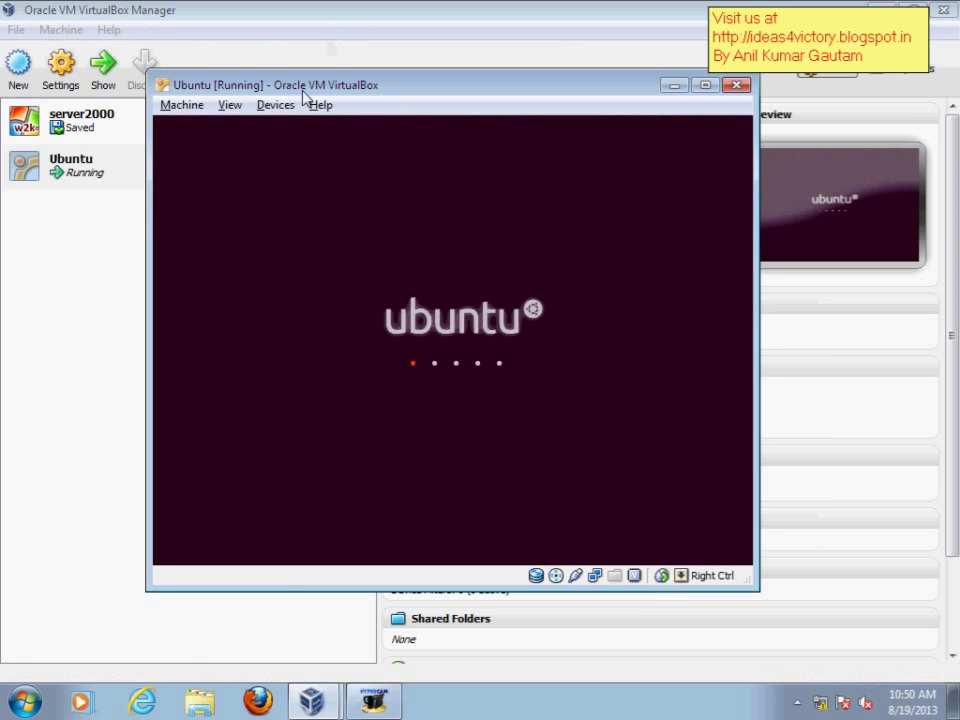
{"action": "left_click", "coordinate": [232, 105]}
{"action": "left_click", "coordinate": [249, 130]}
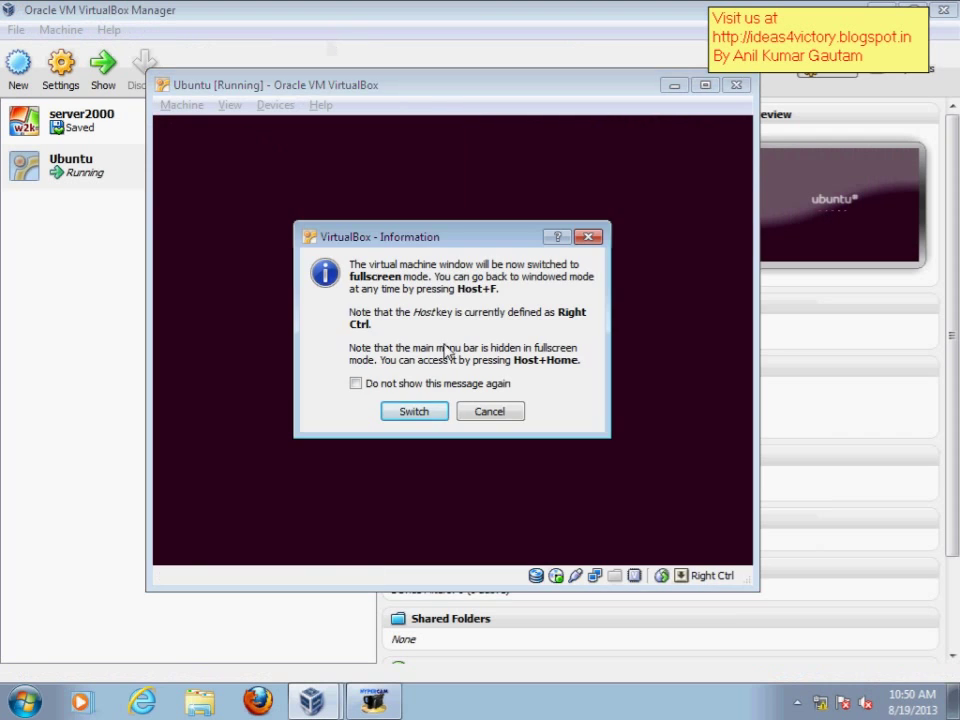
{"action": "left_click", "coordinate": [411, 408]}
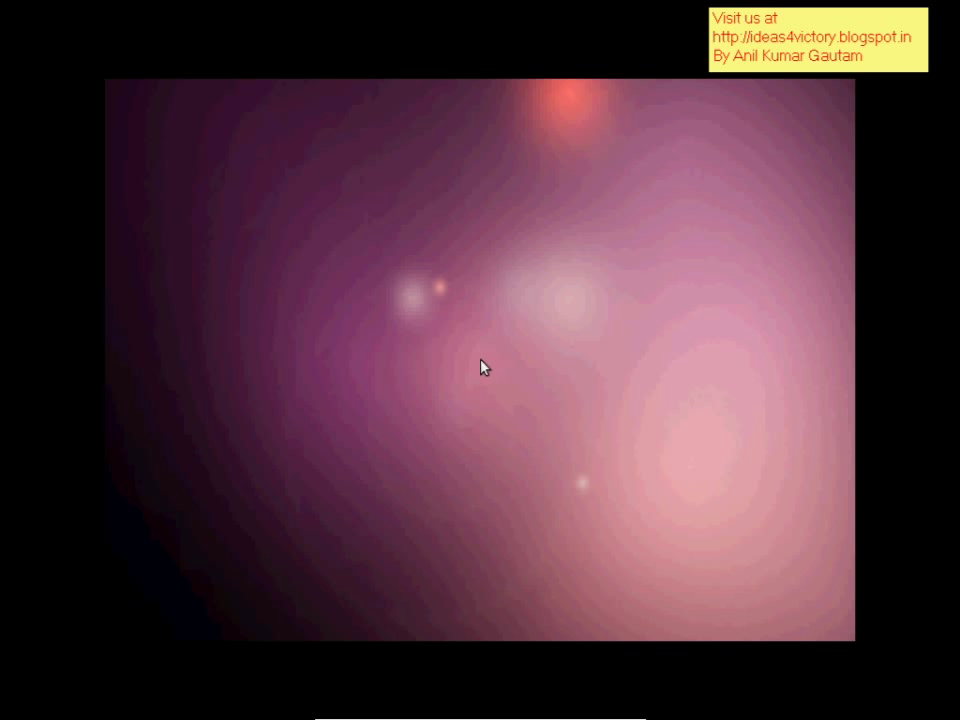
- Install Ubuntu 10.04 in English with United States/Eastern, USA keyboard, and the entire disk erased
{"action": "mouse_move", "coordinate": [371, 636]}
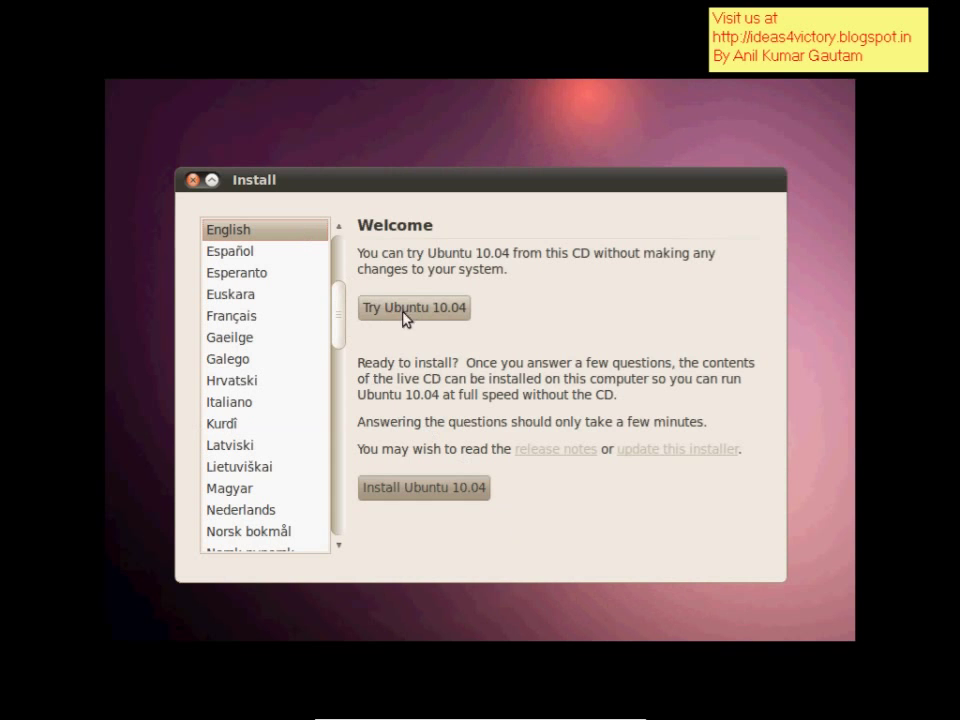
{"action": "left_click", "coordinate": [440, 498]}
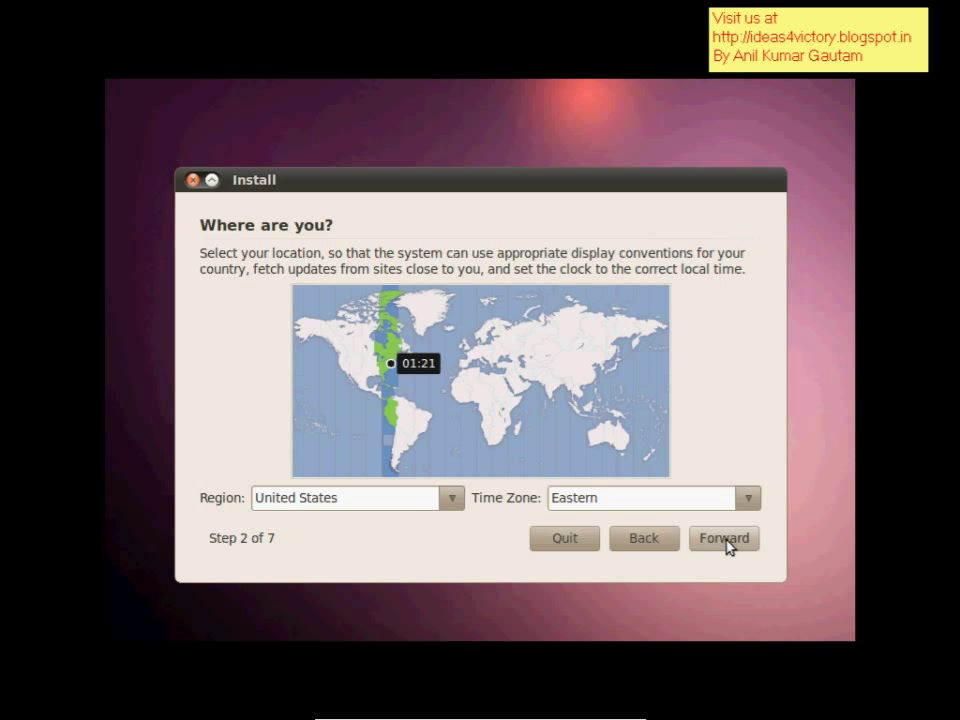
{"action": "left_click", "coordinate": [451, 500]}
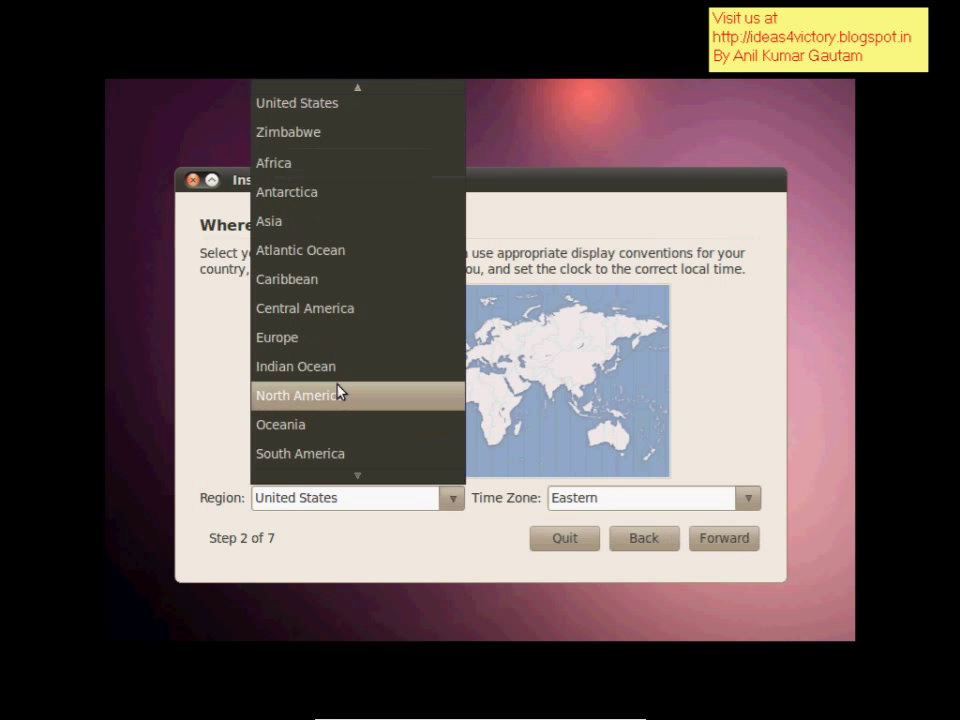
{"action": "left_click", "coordinate": [666, 497]}
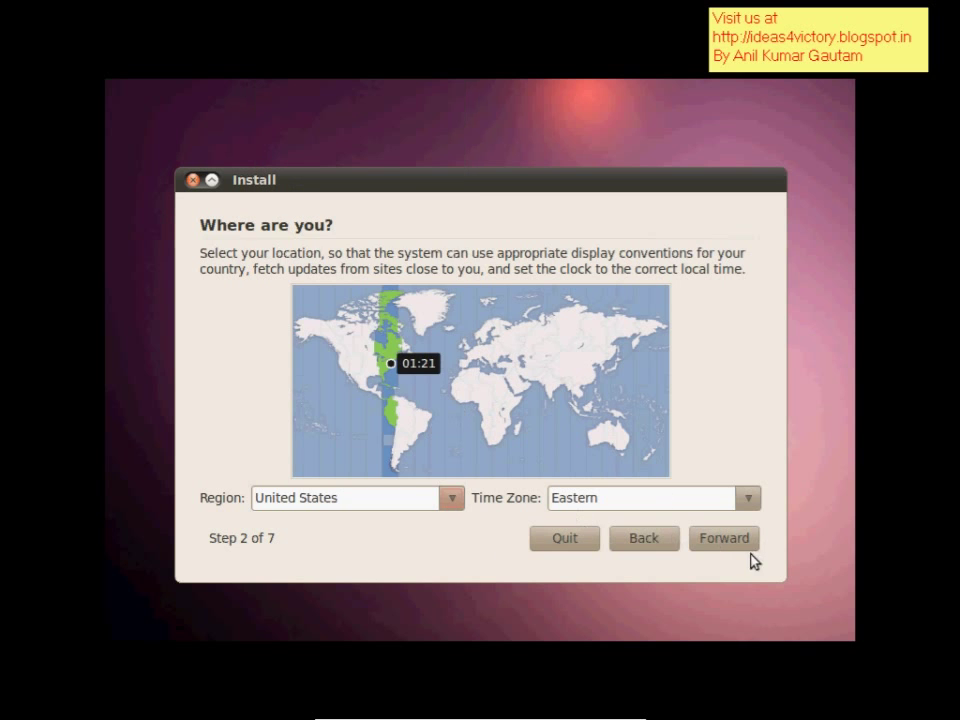
{"action": "left_click", "coordinate": [724, 539]}
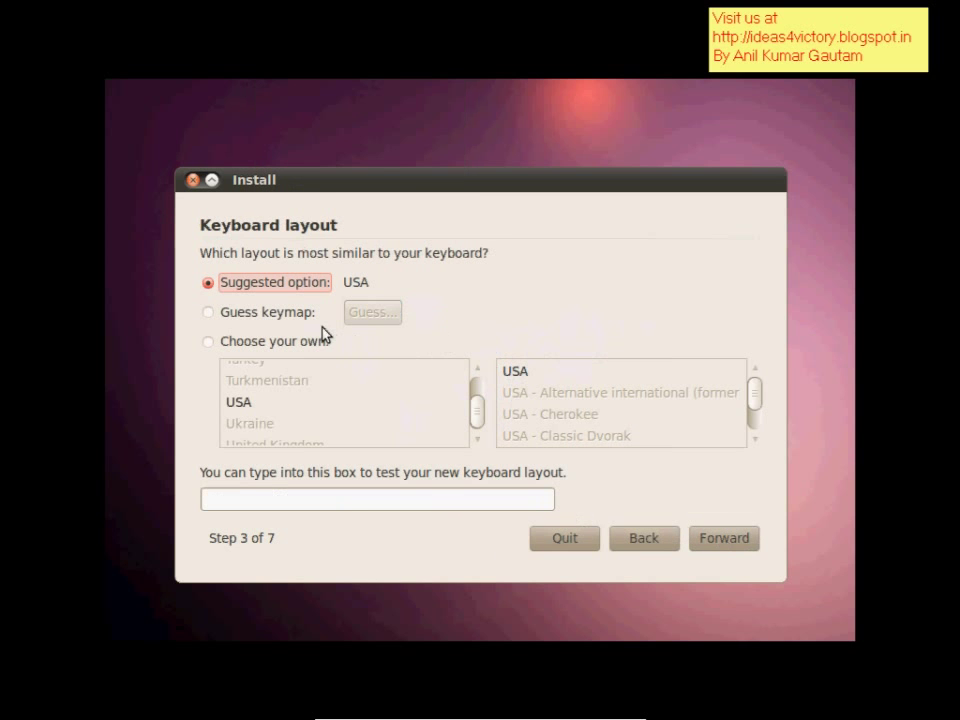
{"action": "left_click", "coordinate": [714, 536]}
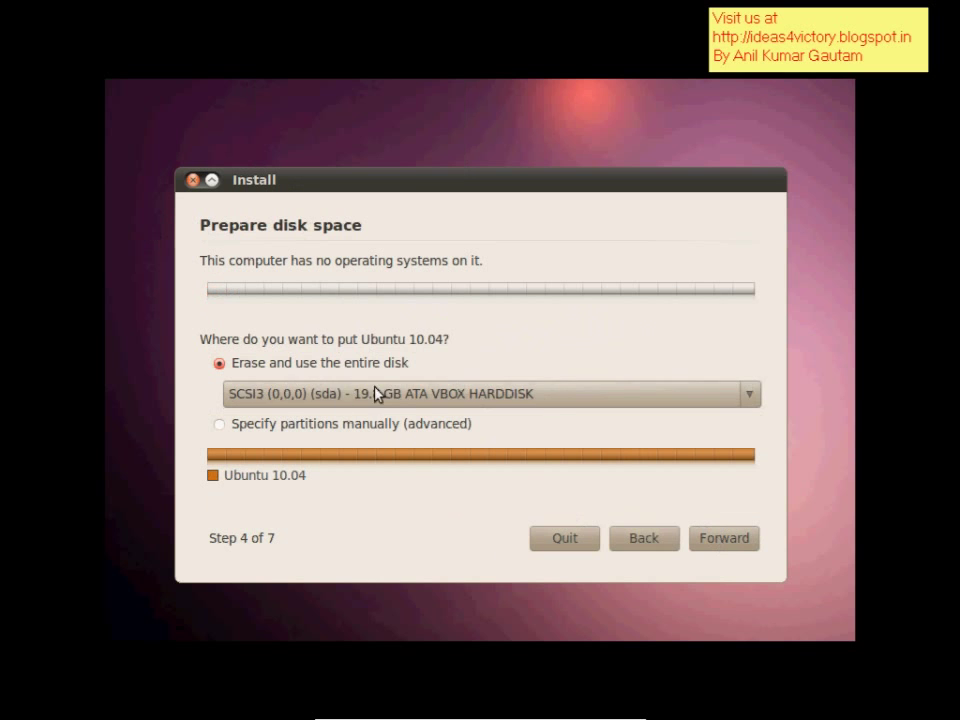
{"action": "left_click", "coordinate": [727, 541]}
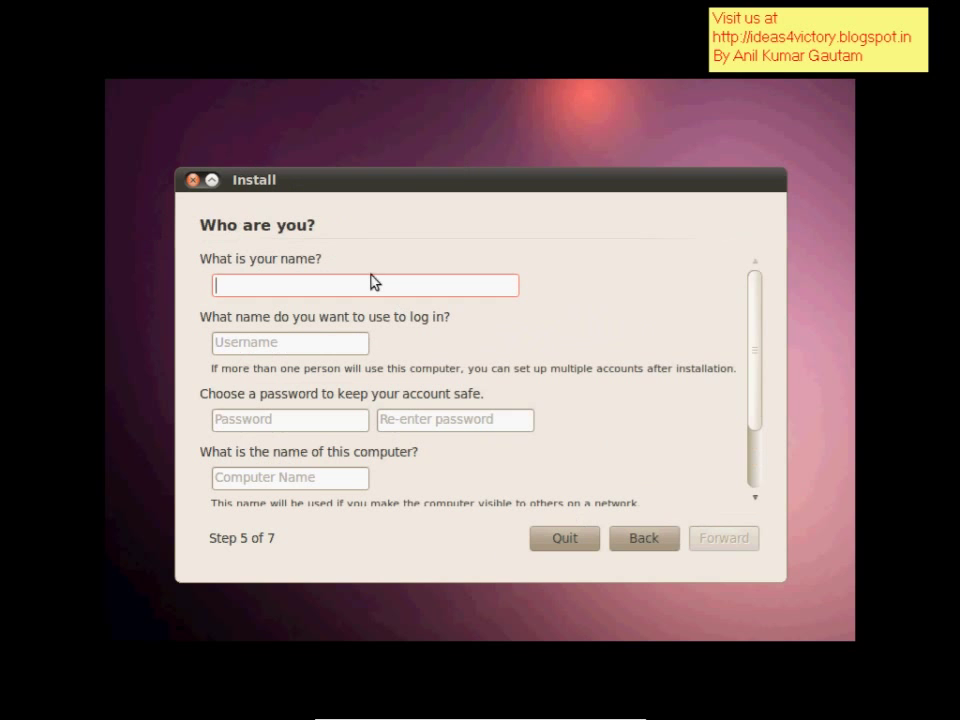
- Enter the user's name and account password twice, accept the details, and begin installing
{"action": "type", "text": "anil"}
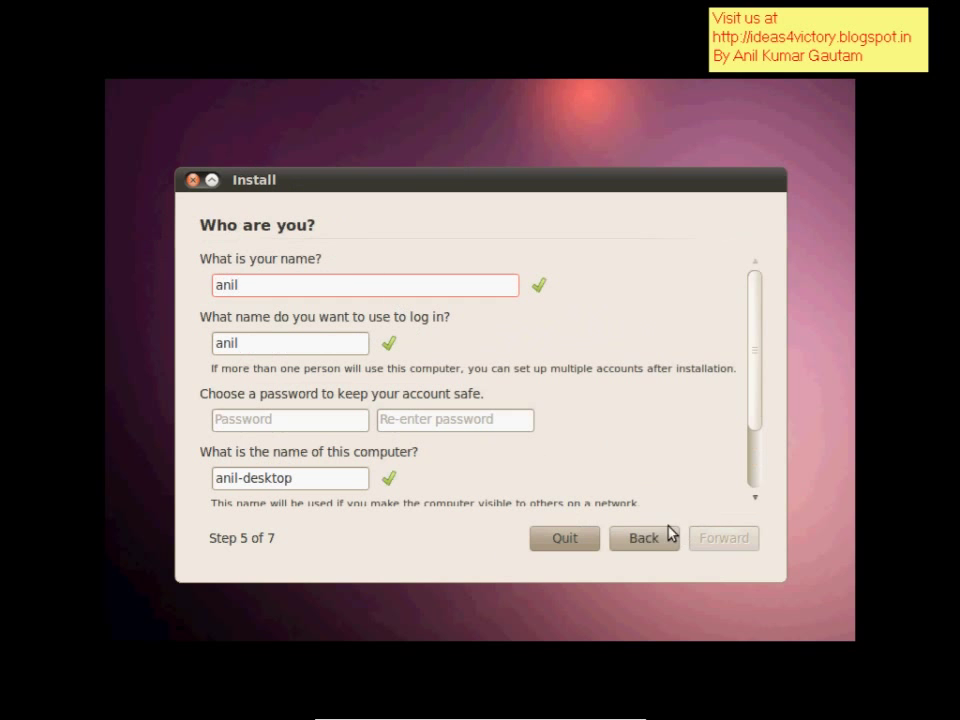
{"action": "left_click", "coordinate": [335, 421]}
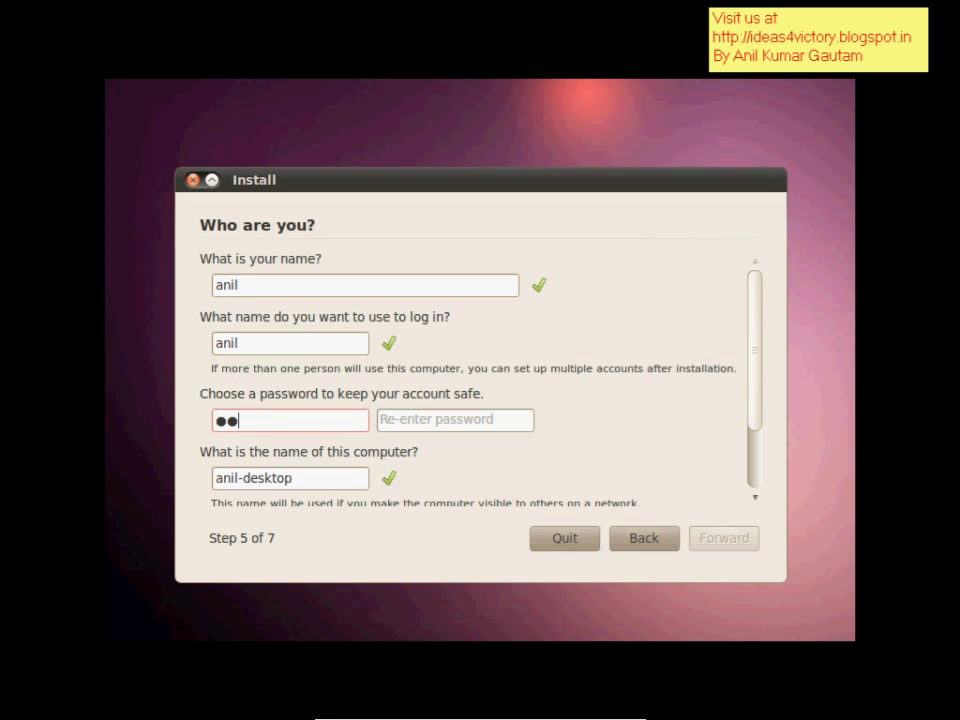
{"action": "key", "text": "Tab"}
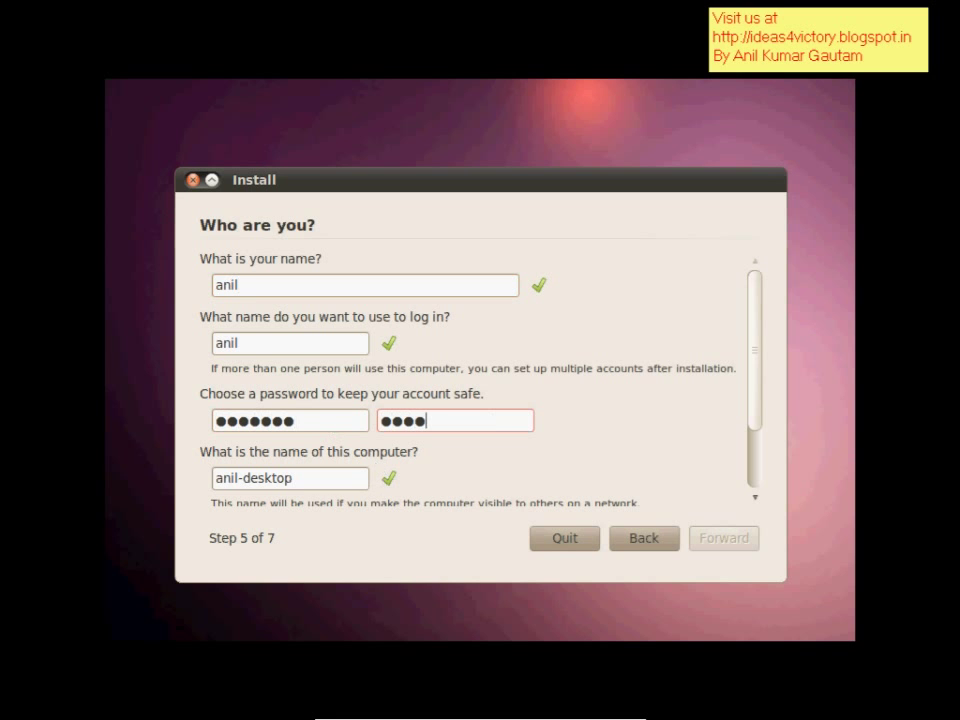
{"action": "left_click", "coordinate": [720, 539]}
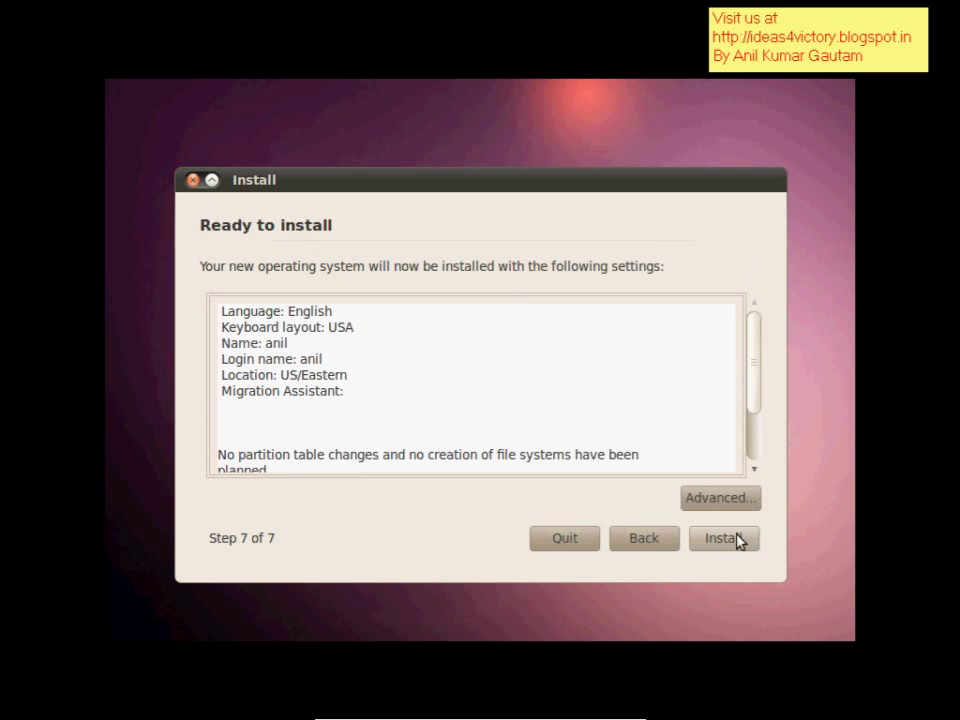
{"action": "left_click", "coordinate": [724, 539]}
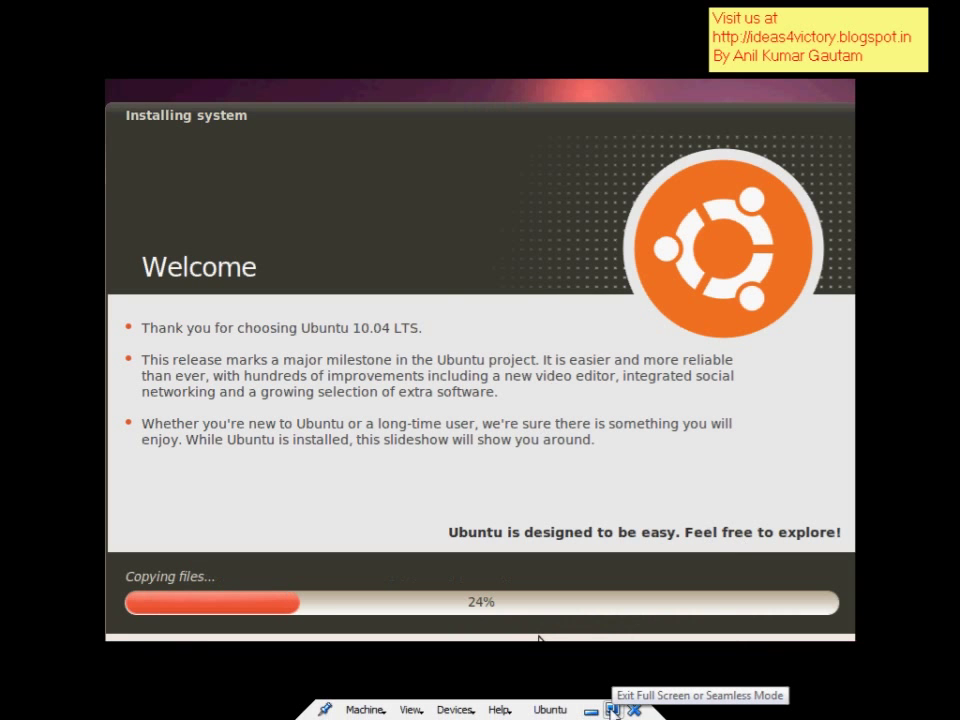
- Leave full screen with Ctrl+F and minimize HyperCam to reveal the Installation Complete notice
{"action": "key", "text": "ctrl+f"}
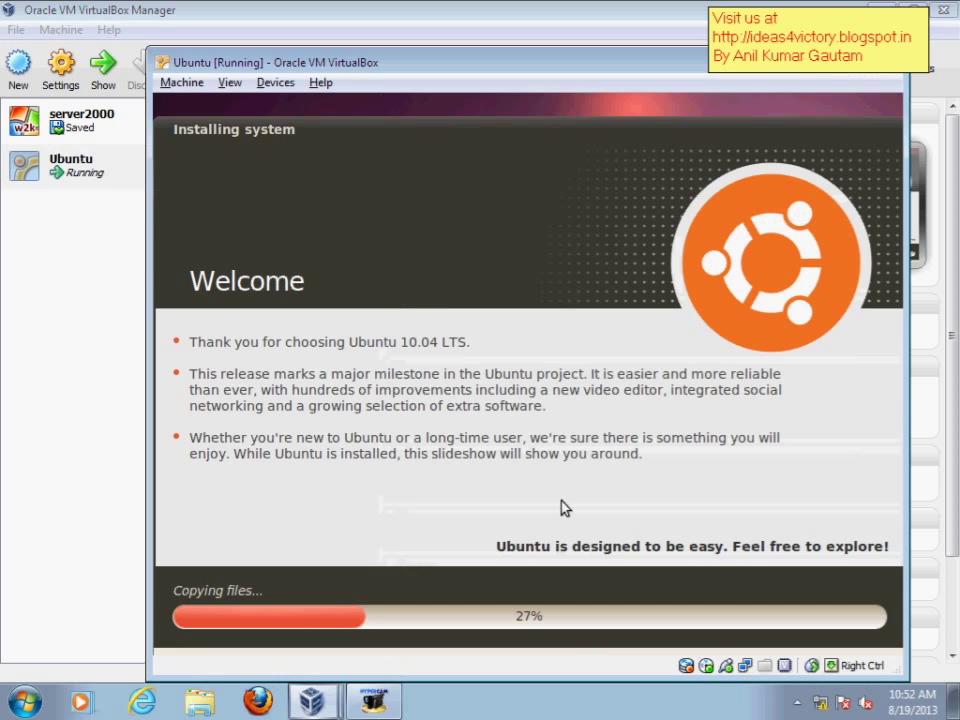
{"action": "left_click", "coordinate": [367, 706]}
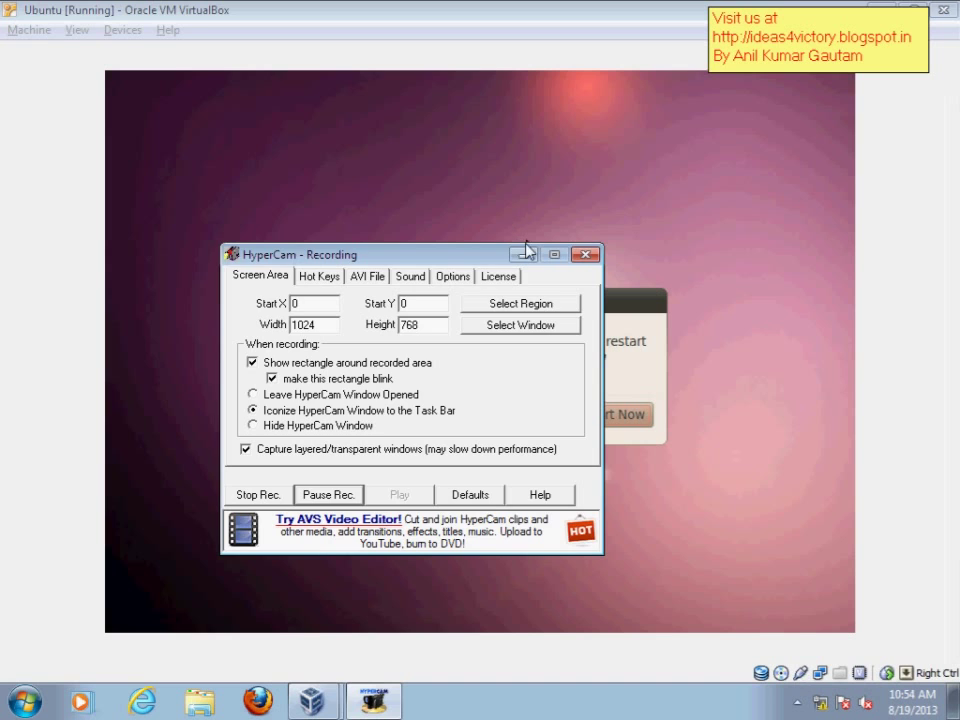
{"action": "left_click", "coordinate": [523, 254]}
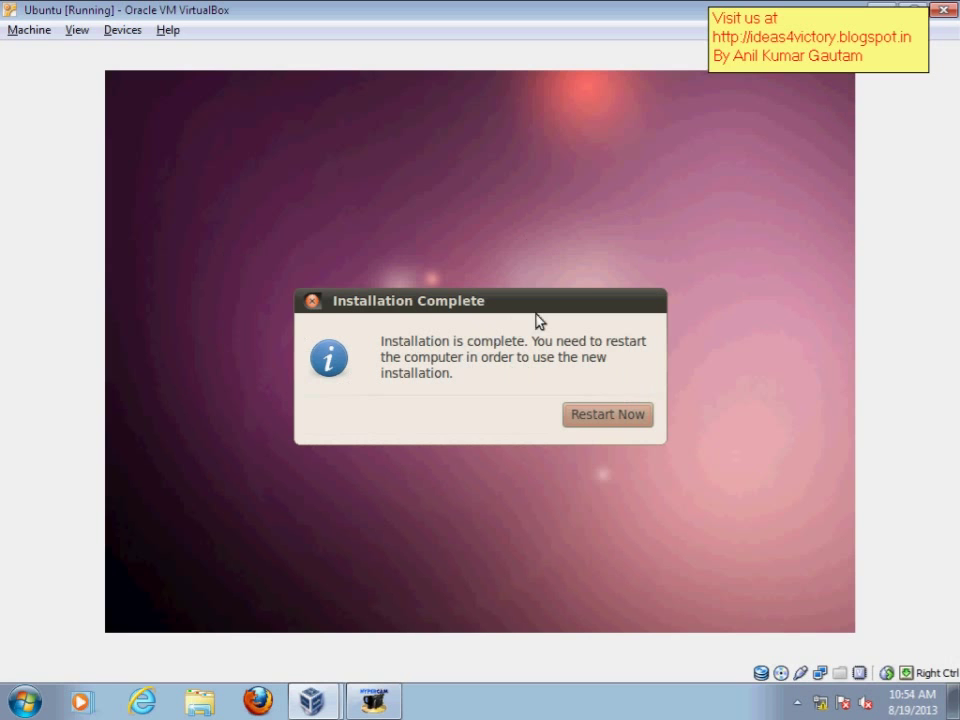
- Restart Ubuntu, release host drive 'I:' from the virtual CD/DVD drive, and confirm the reboot
{"action": "left_click", "coordinate": [635, 418]}
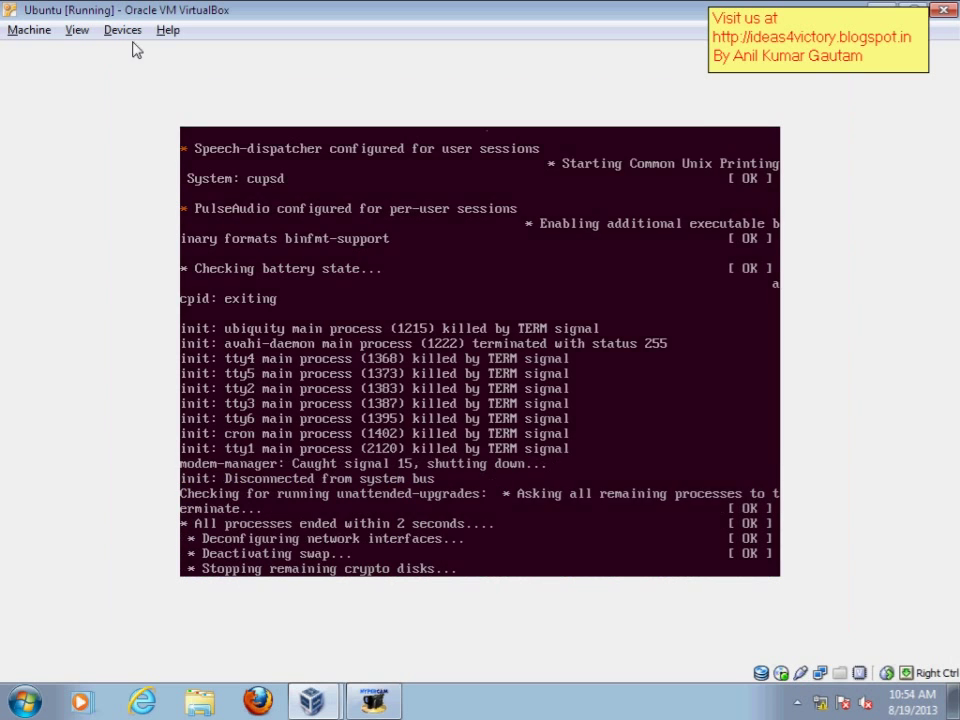
{"action": "left_click", "coordinate": [124, 30]}
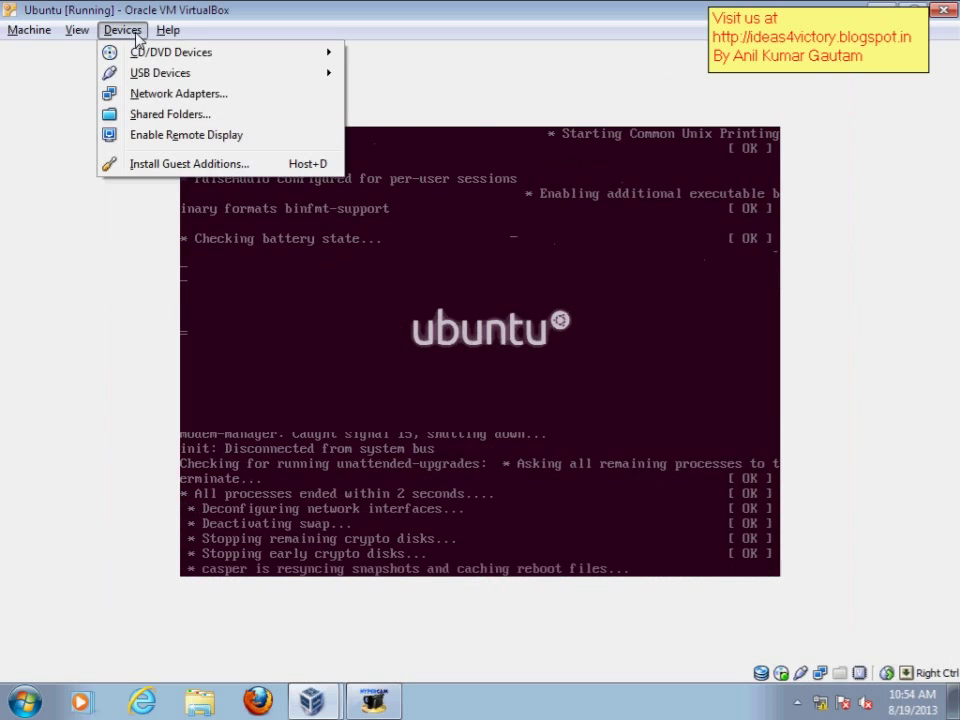
{"action": "mouse_move", "coordinate": [170, 52]}
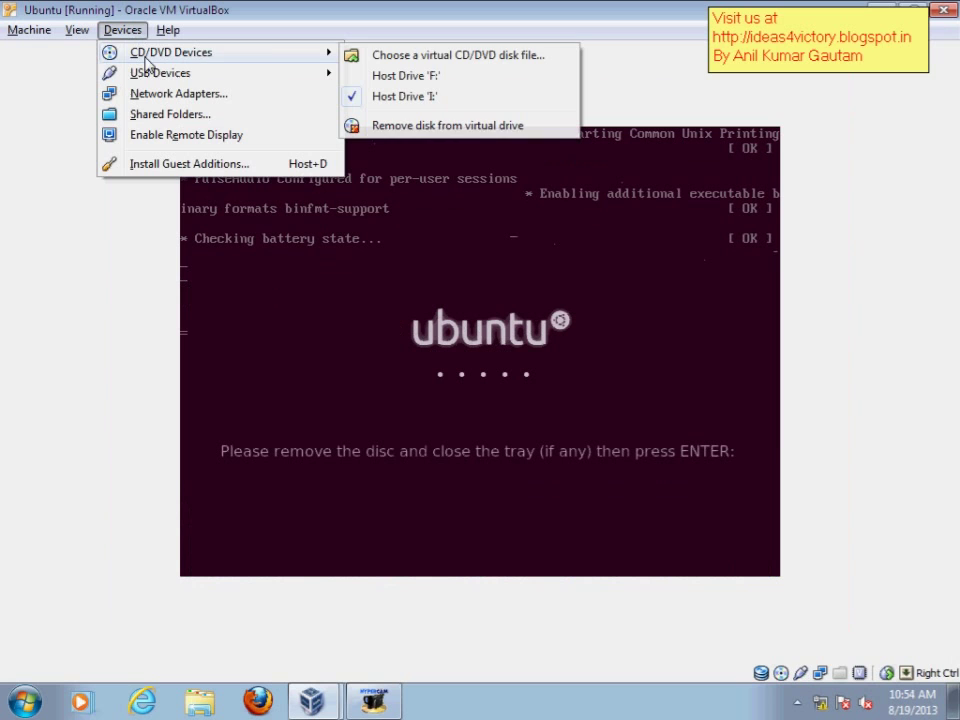
{"action": "left_click", "coordinate": [408, 100]}
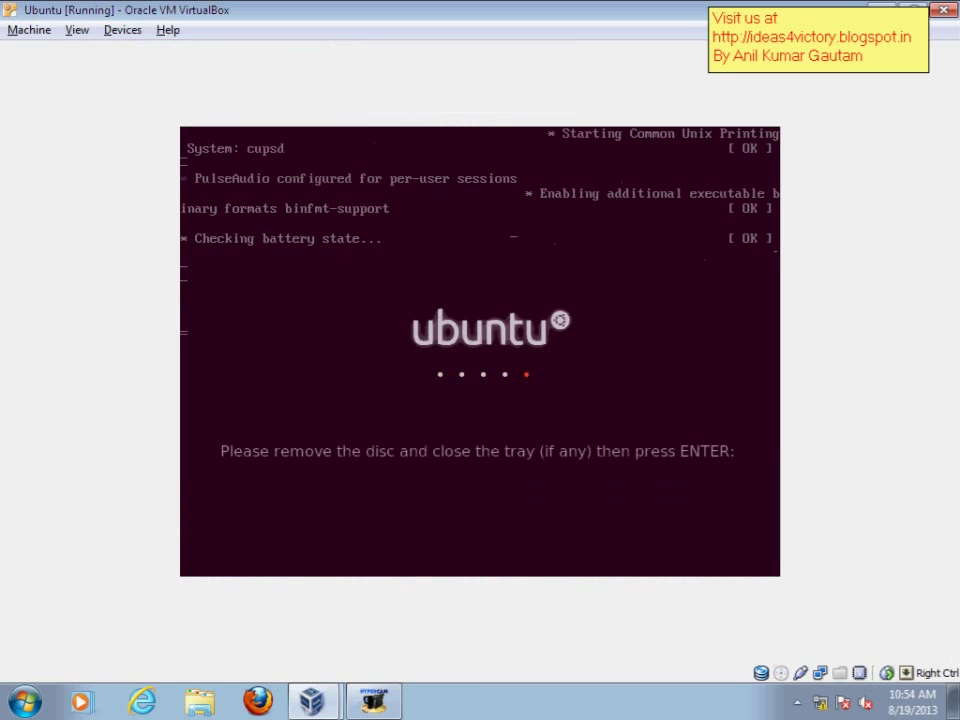
{"action": "key", "text": "Return"}
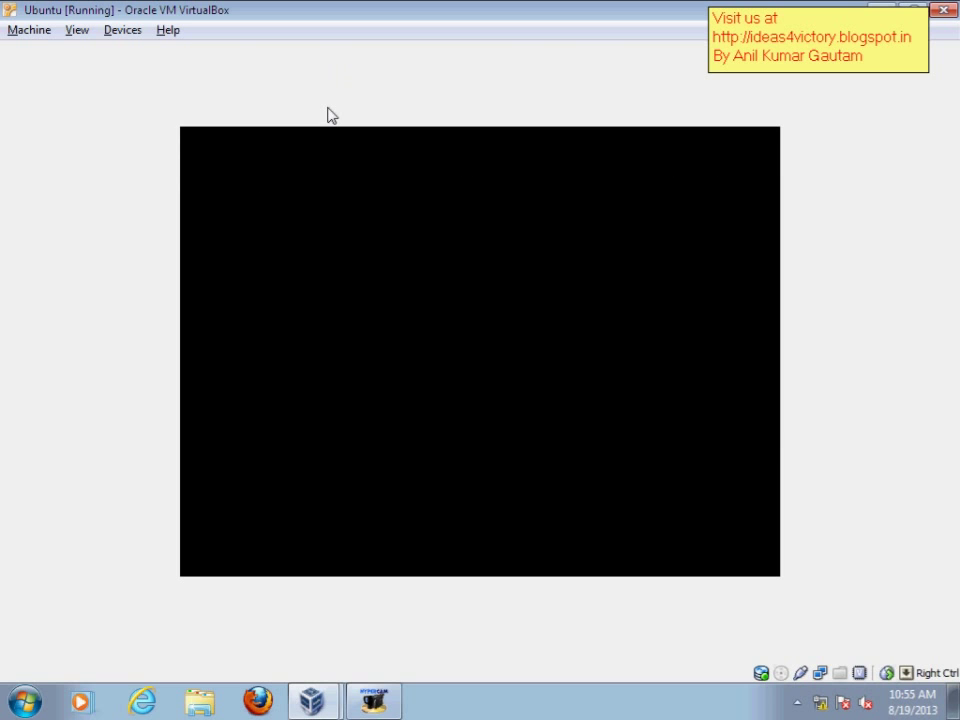
- Log in to Ubuntu by choosing the user account and entering its password
{"action": "left_click", "coordinate": [72, 36]}
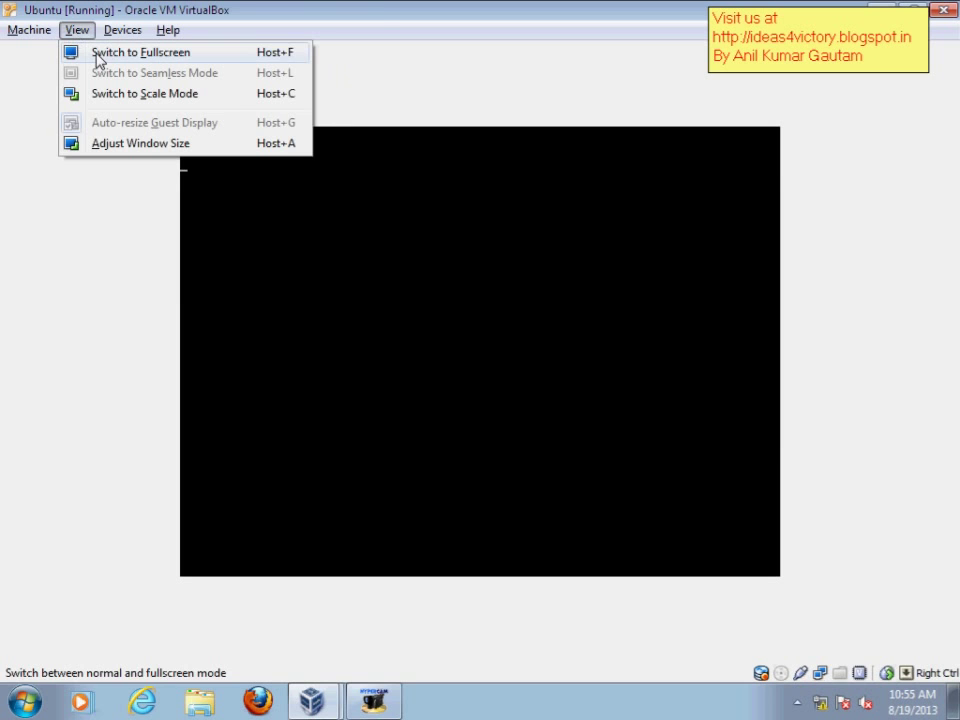
{"action": "left_click", "coordinate": [380, 9]}
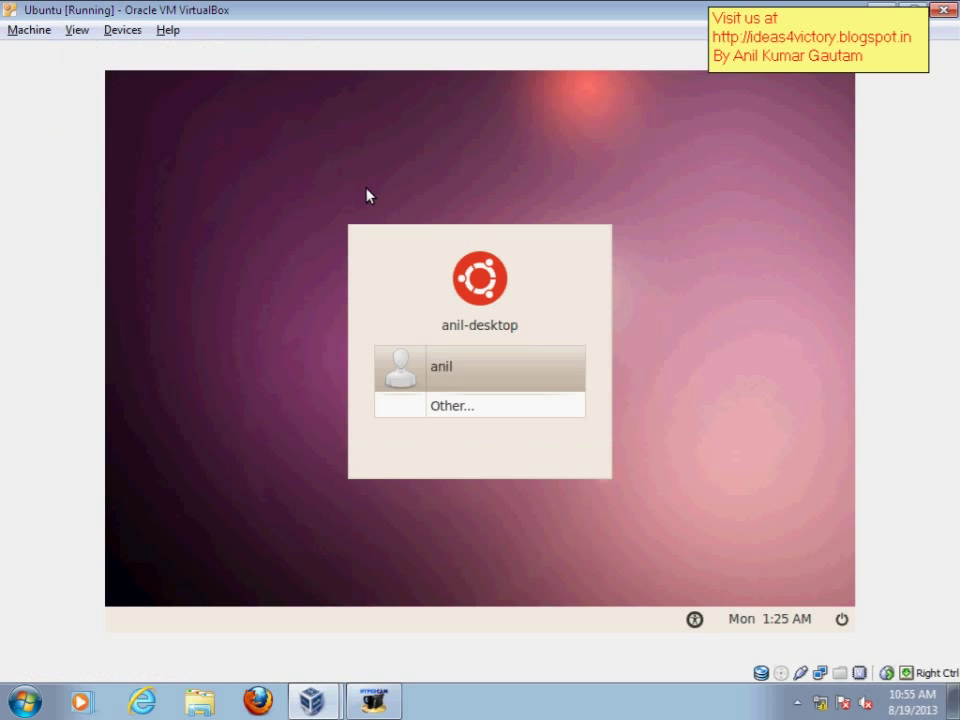
{"action": "left_click", "coordinate": [481, 388]}
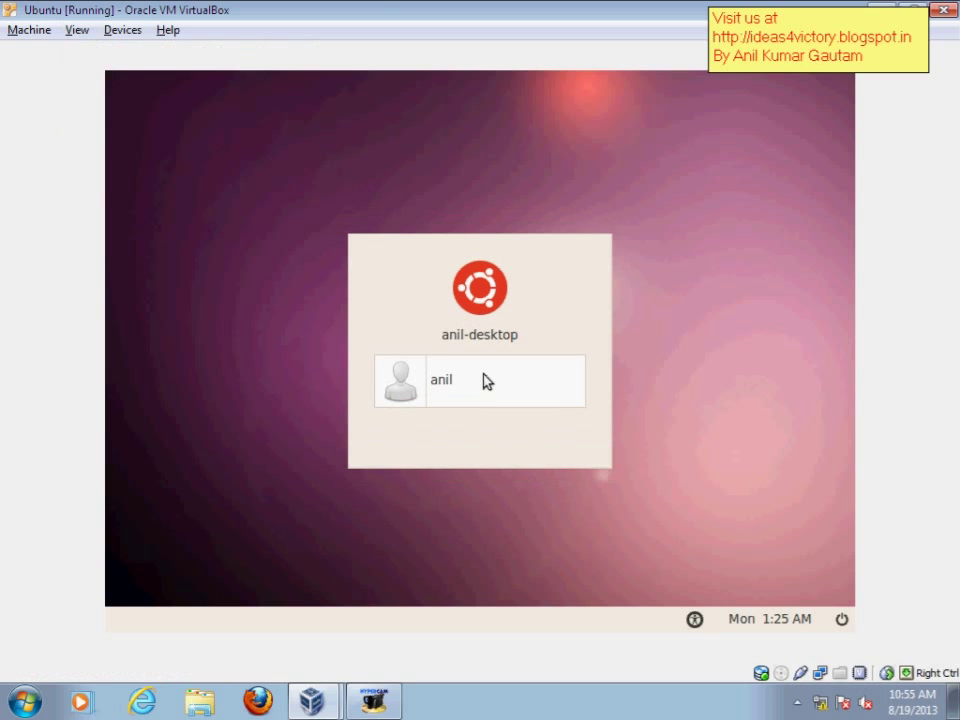
{"action": "type", "text": "•••••••"}
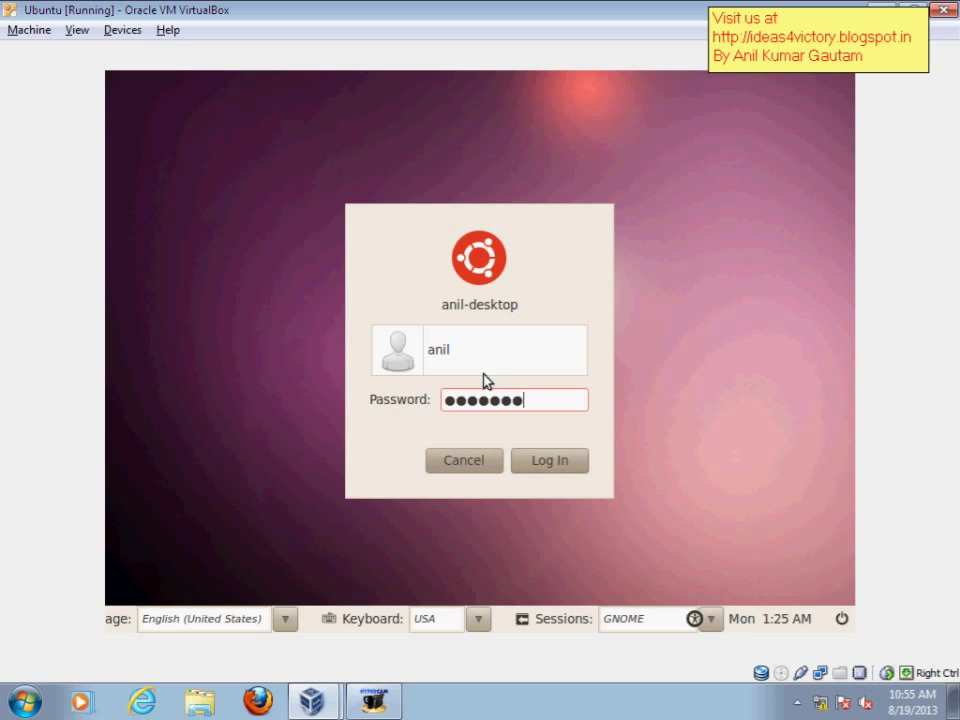
{"action": "key", "text": "Return"}
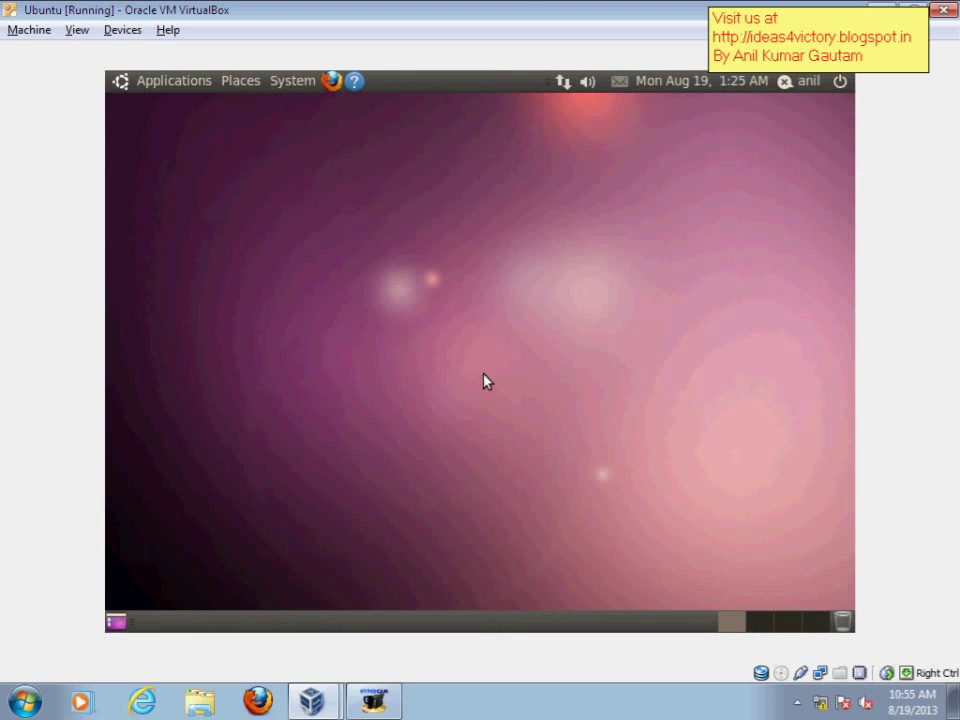
- Browse the Applications and Places menus, then restore the VM window from maximized
{"action": "left_click", "coordinate": [175, 82]}
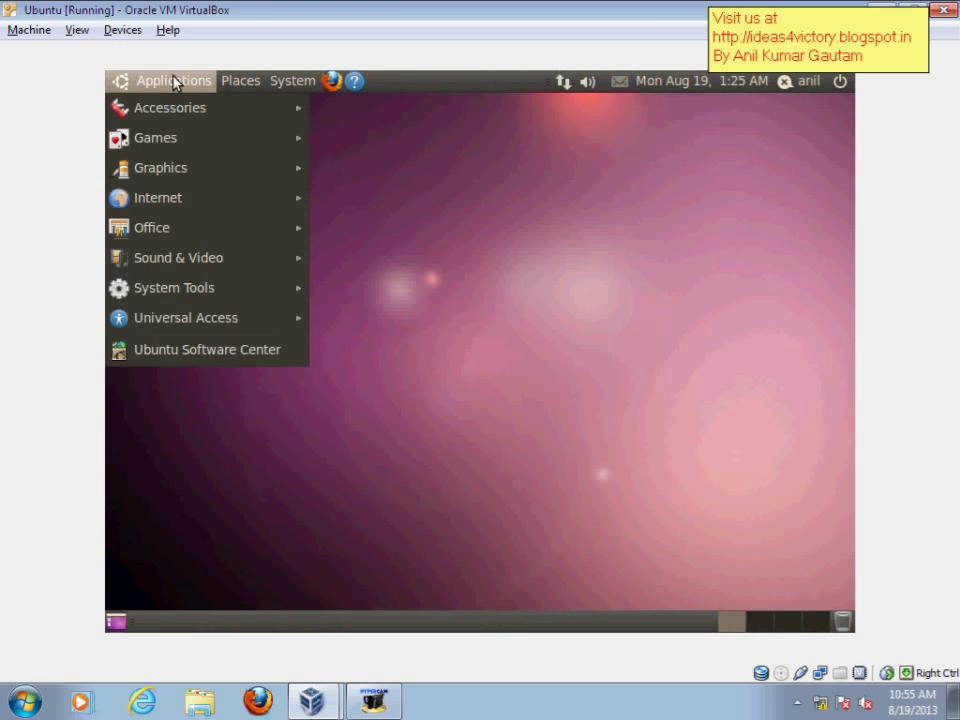
{"action": "mouse_move", "coordinate": [242, 88]}
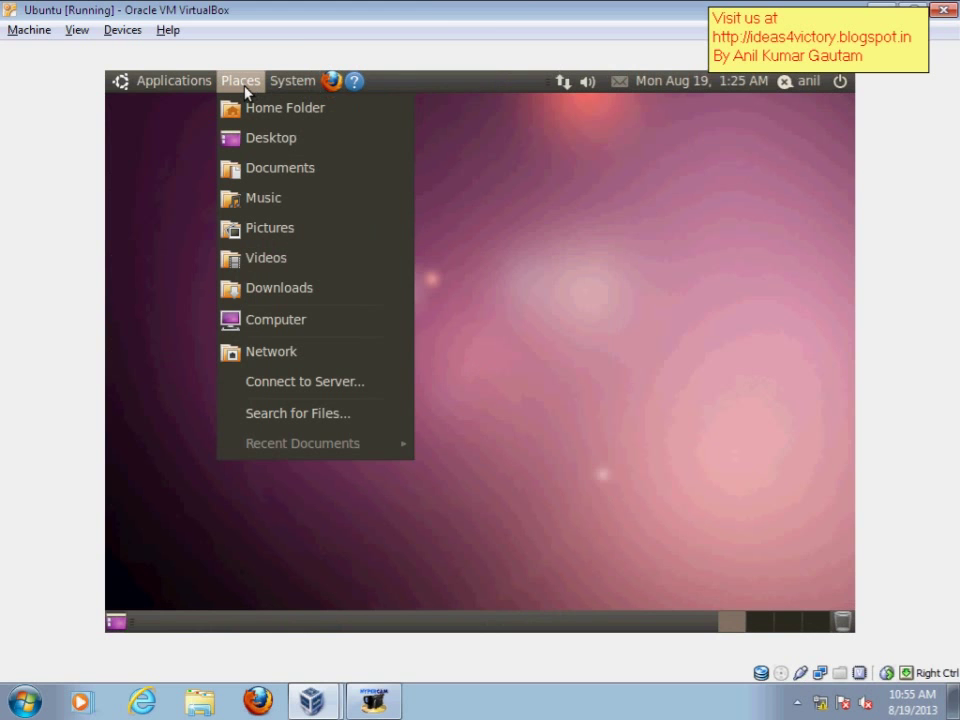
{"action": "double_click", "coordinate": [428, 8]}
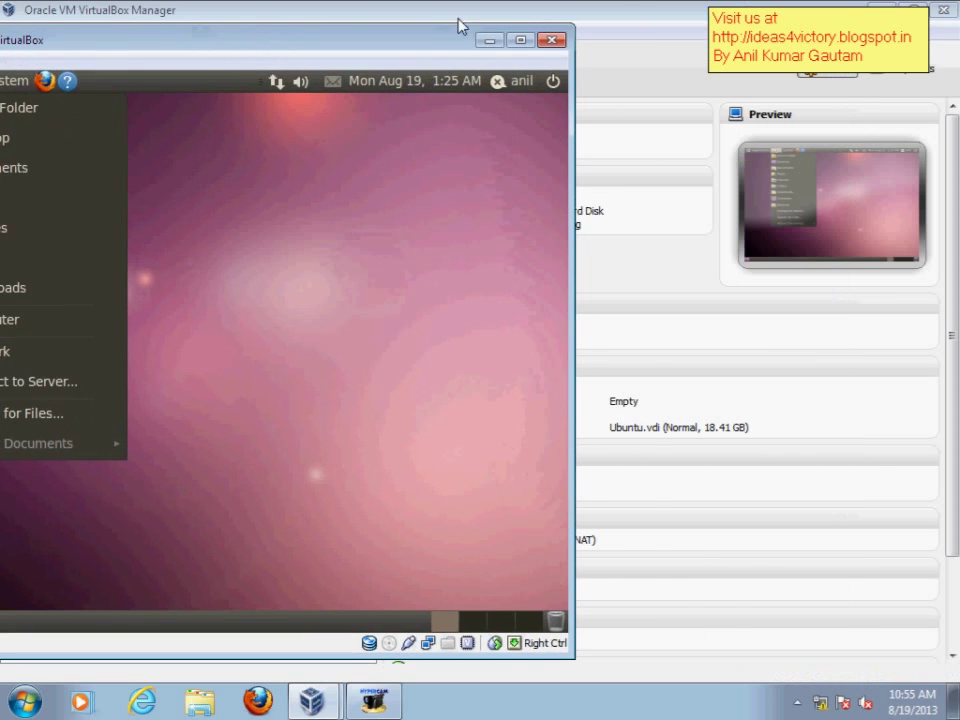
- Minimize the Ubuntu VM window and the VirtualBox Manager
{"action": "left_click", "coordinate": [487, 41]}
{"action": "left_click_drag", "start_coordinate": [715, 10], "coordinate": [505, 70]}
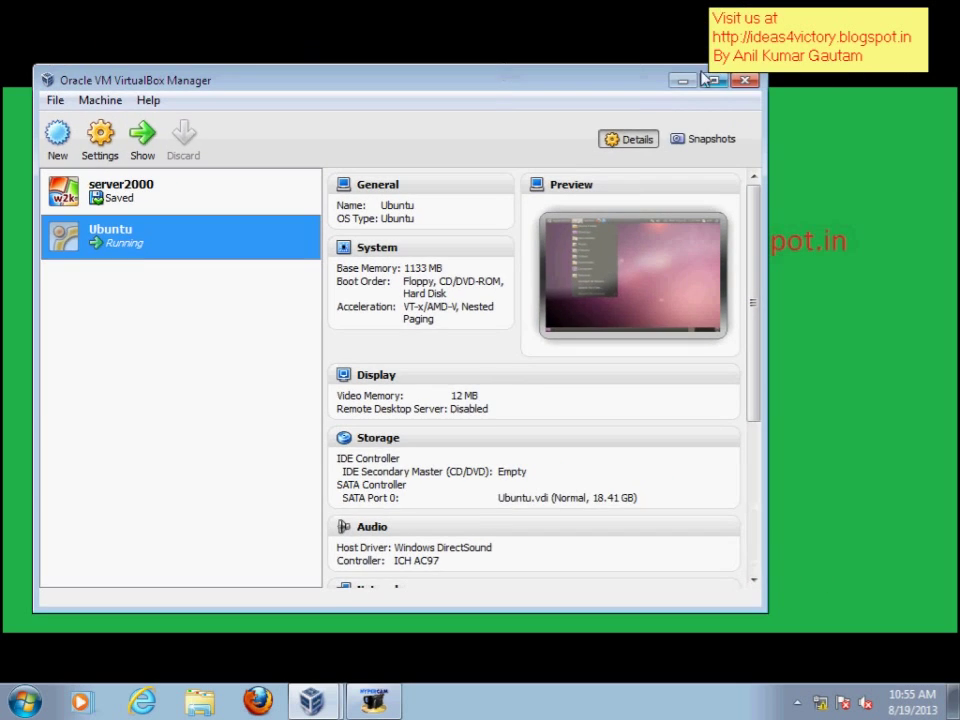
{"action": "left_click", "coordinate": [686, 80]}
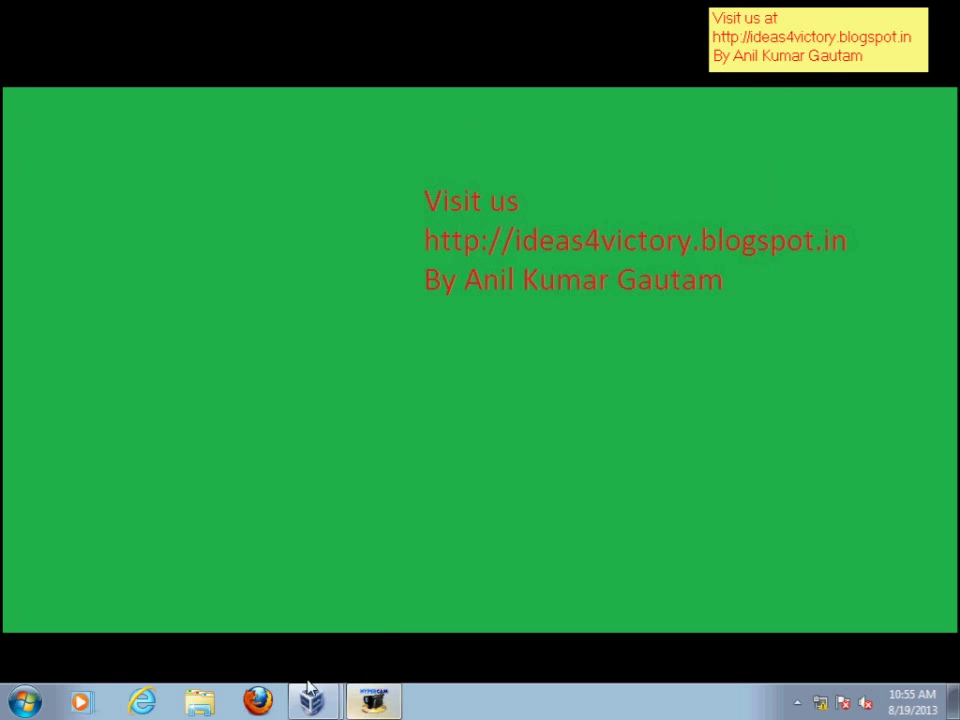
- View the host's drives in Start > Computer, then close that window
{"action": "left_click", "coordinate": [25, 700]}
{"action": "left_click", "coordinate": [305, 483]}
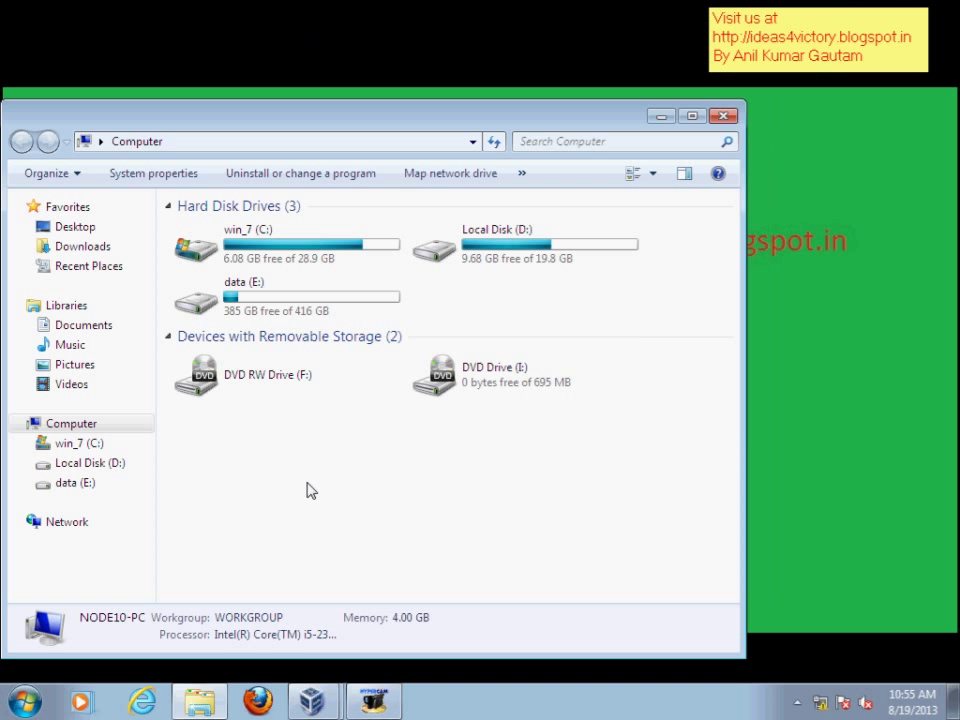
{"action": "left_click", "coordinate": [726, 116]}
- Bring back the recording tool and the running Ubuntu VM window from the taskbar
{"action": "left_click", "coordinate": [373, 701]}
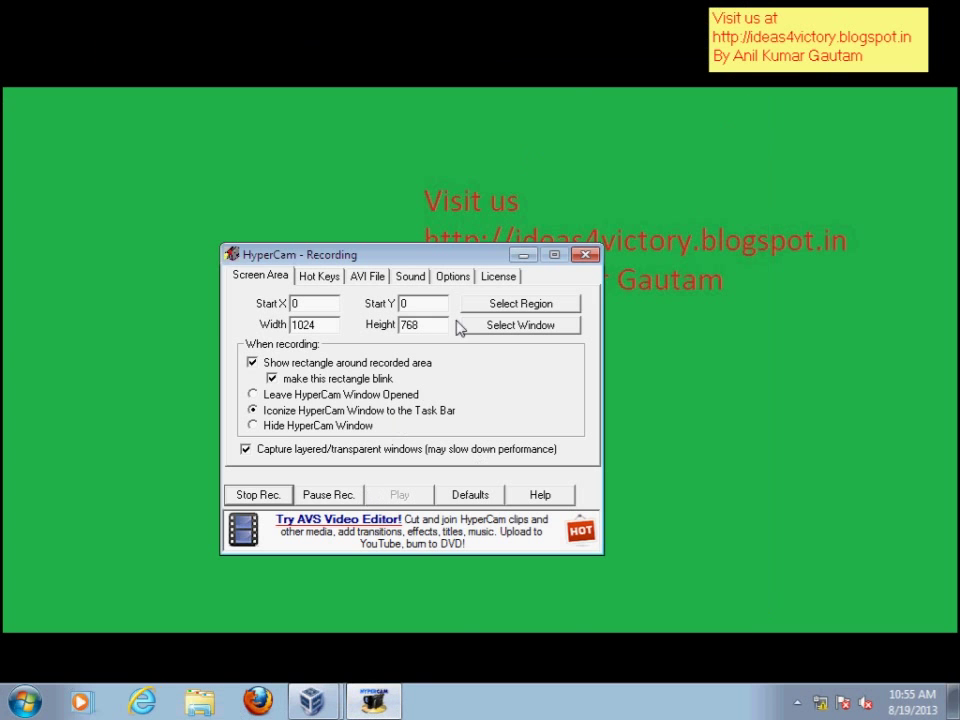
{"action": "mouse_move", "coordinate": [312, 701]}
{"action": "left_click", "coordinate": [343, 658]}
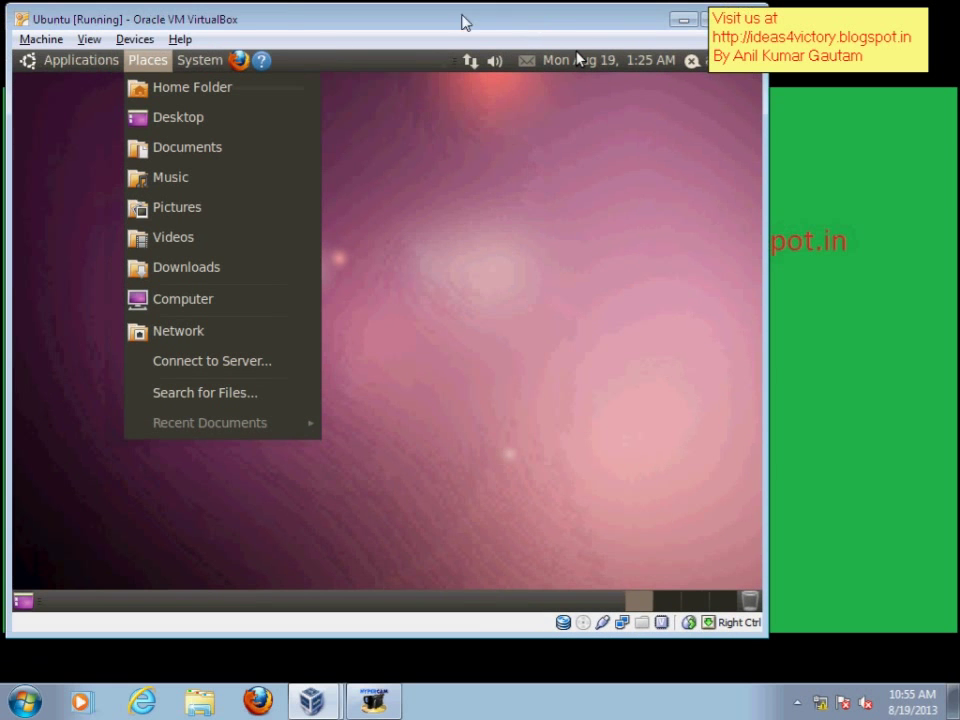
{"action": "left_click", "coordinate": [135, 40]}
{"action": "left_click", "coordinate": [199, 18]}
{"action": "left_click", "coordinate": [199, 60]}
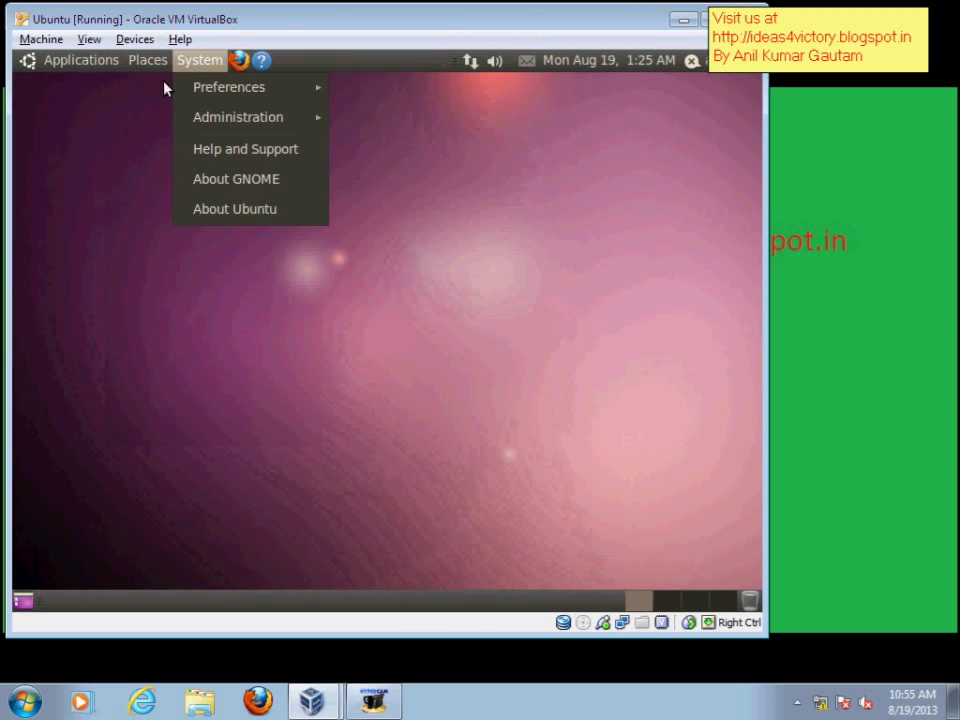
{"action": "left_click", "coordinate": [135, 39]}
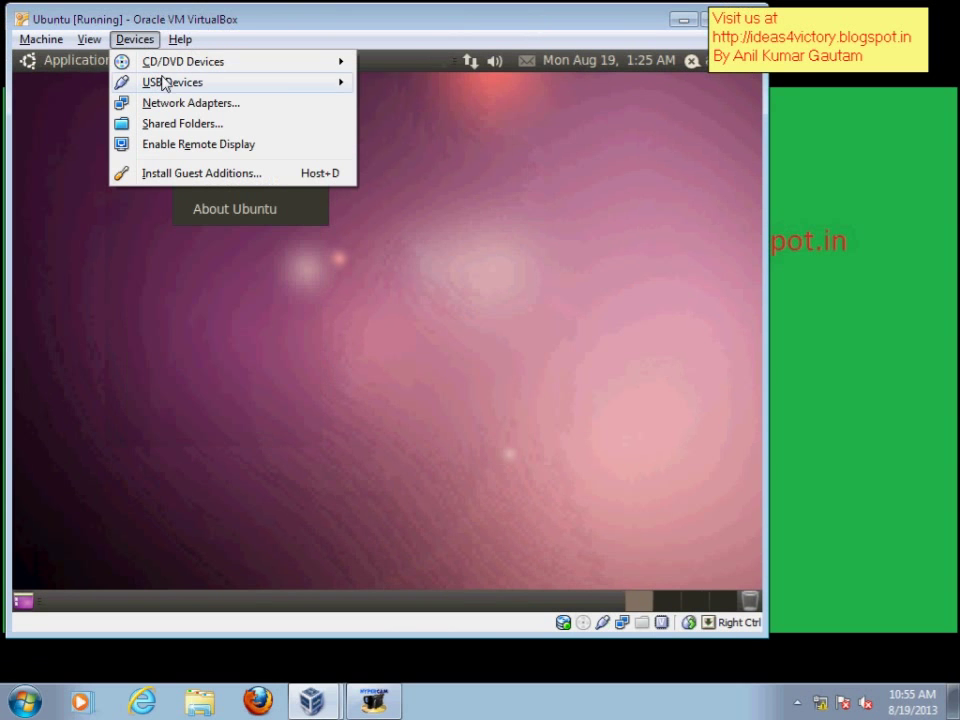
{"action": "mouse_move", "coordinate": [282, 88]}
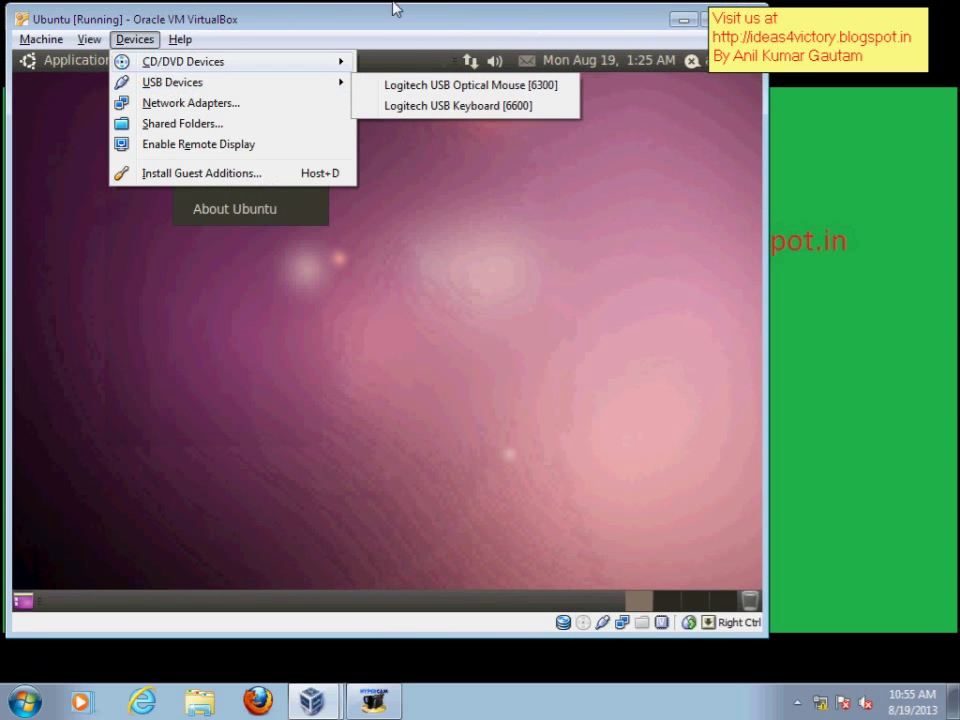
{"action": "left_click", "coordinate": [422, 24]}
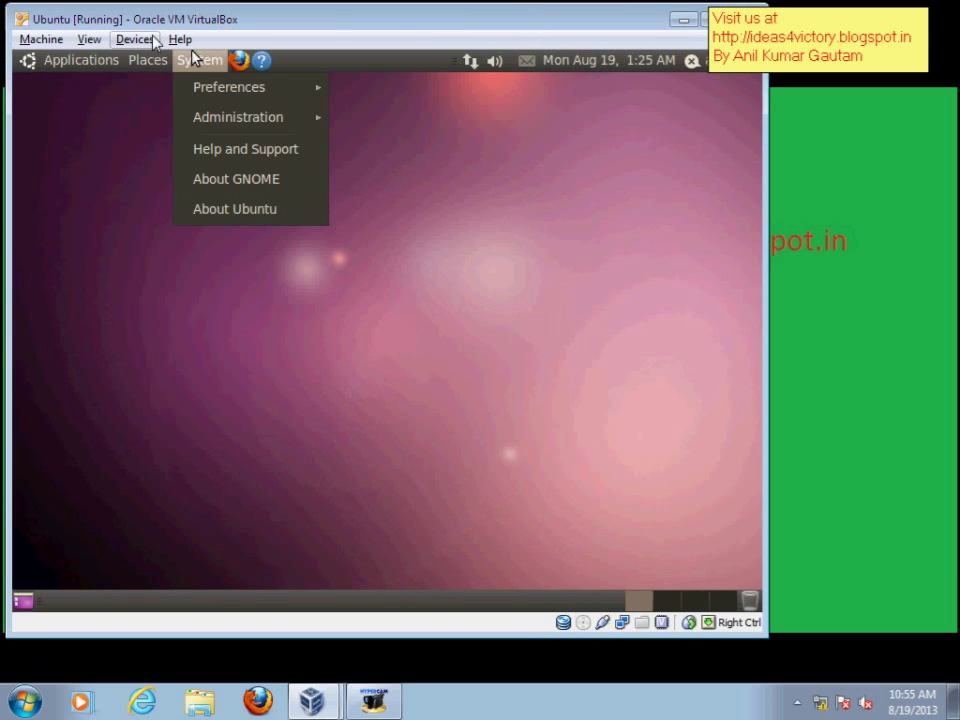
{"action": "mouse_move", "coordinate": [150, 60]}
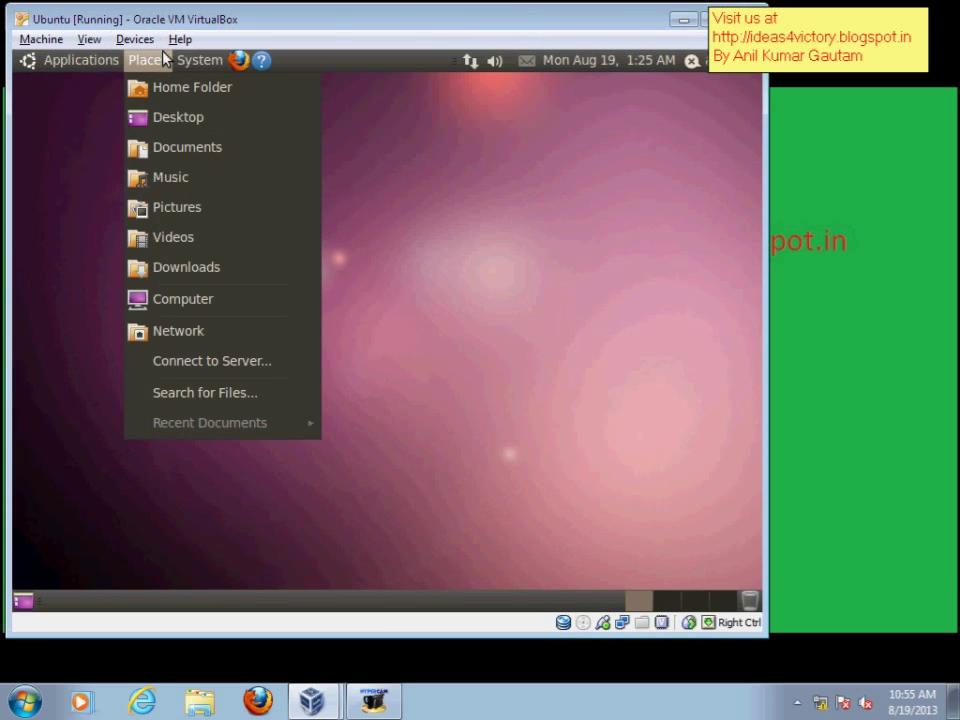
{"action": "mouse_move", "coordinate": [200, 58]}
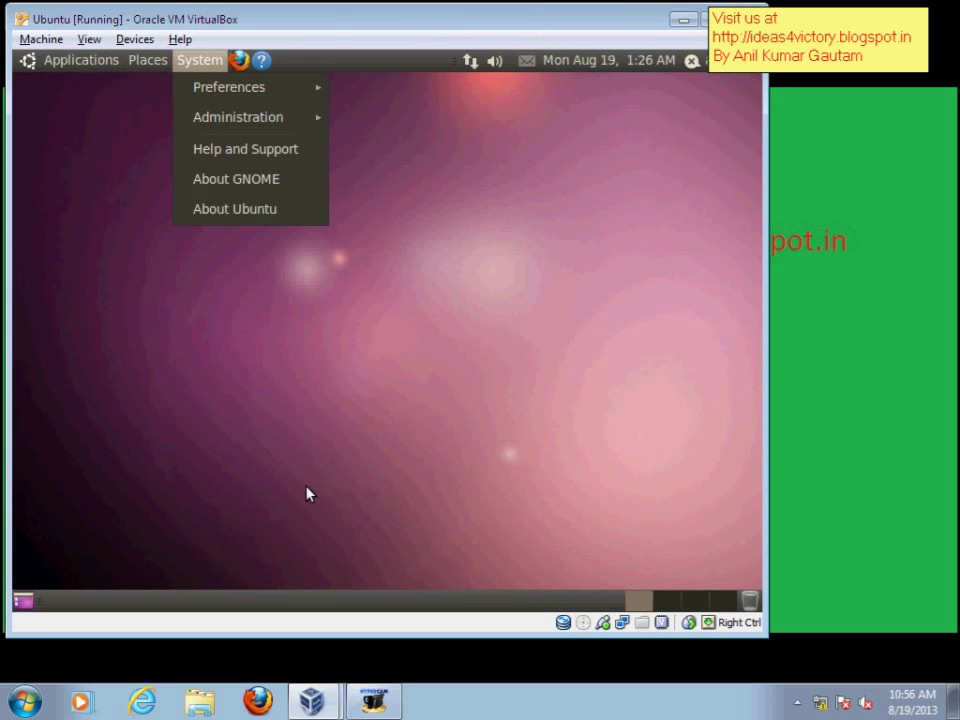
{"action": "left_click", "coordinate": [378, 708]}
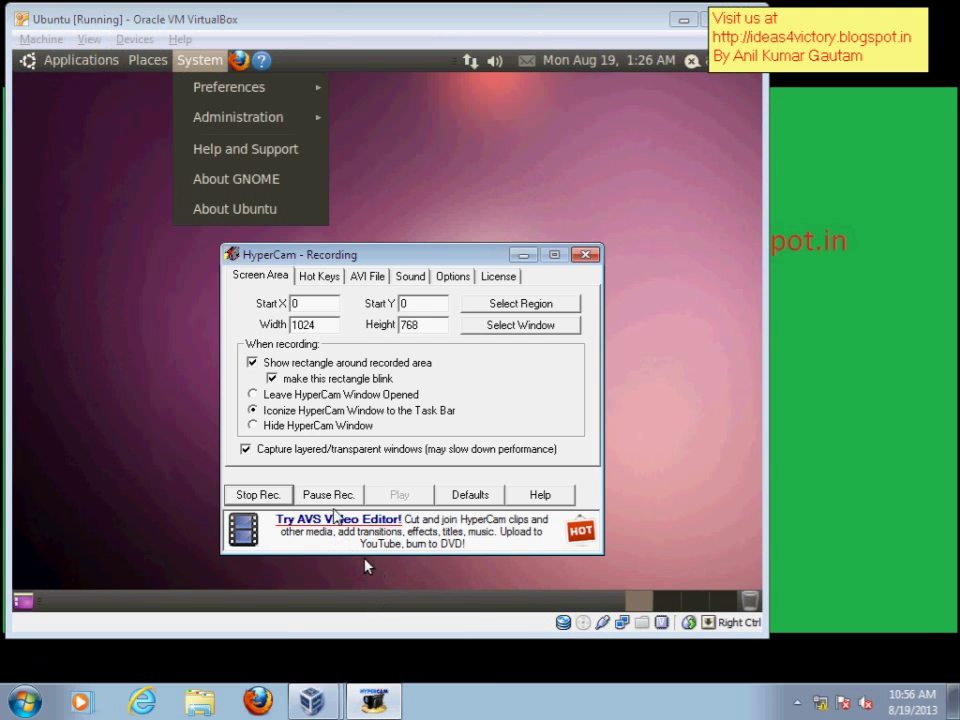